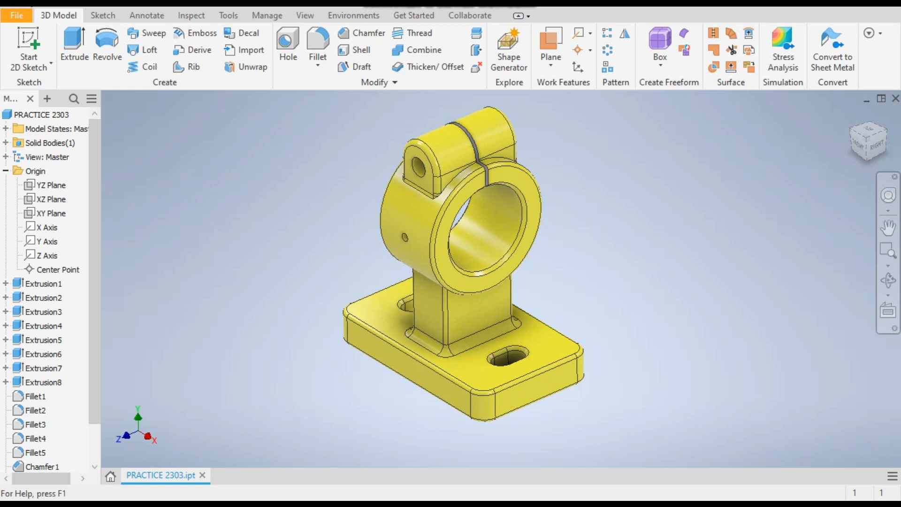
Create a new part file from the Standard (mm).ipt template.
{"action": "key", "text": "ctrl+n"}
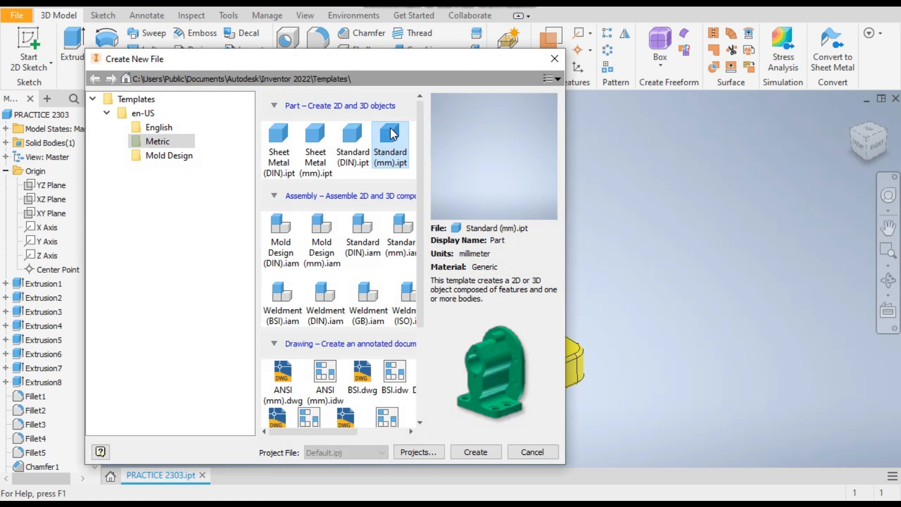
{"action": "double_click", "coordinate": [390, 131]}
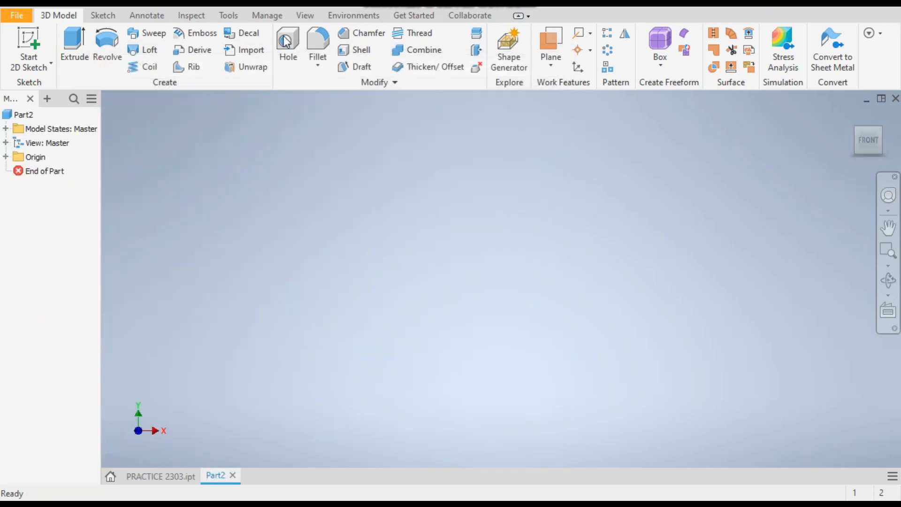
Start a 2D sketch on the horizontal origin plane and switch to the top view.
{"action": "left_click", "coordinate": [27, 45]}
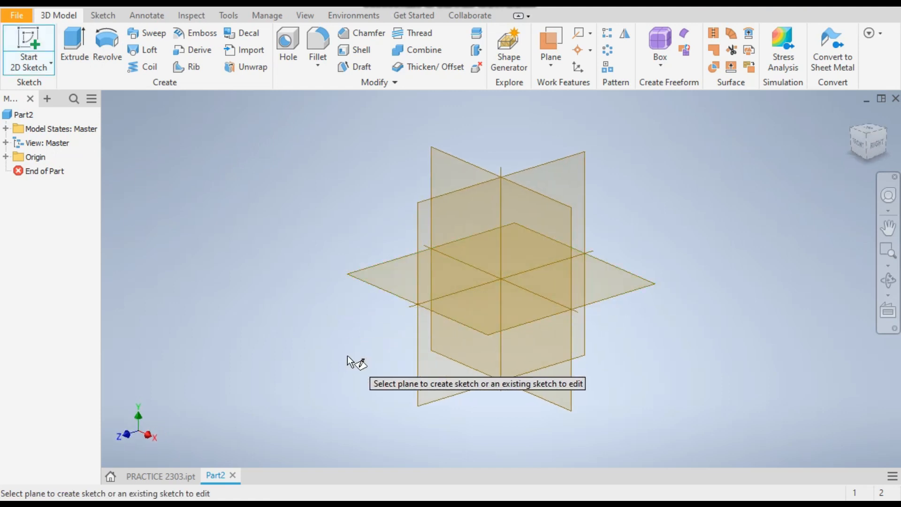
{"action": "left_click", "coordinate": [378, 285]}
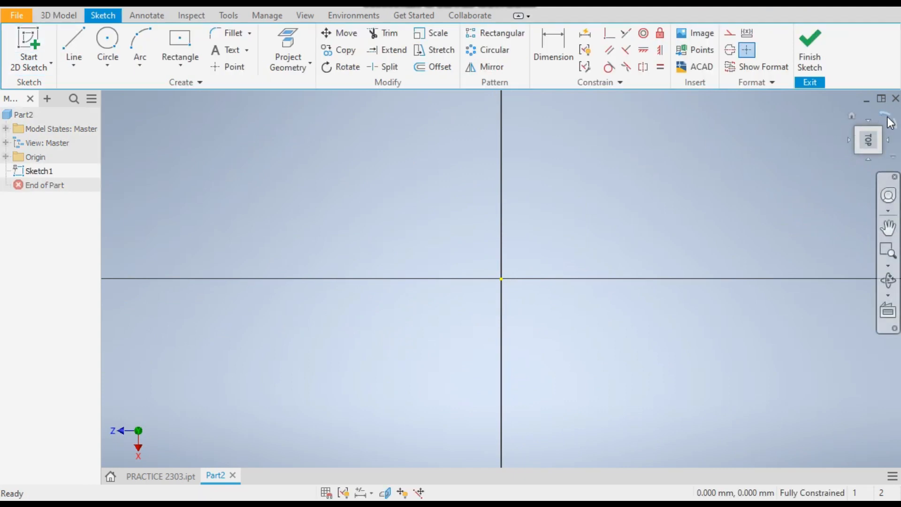
{"action": "left_click", "coordinate": [879, 111]}
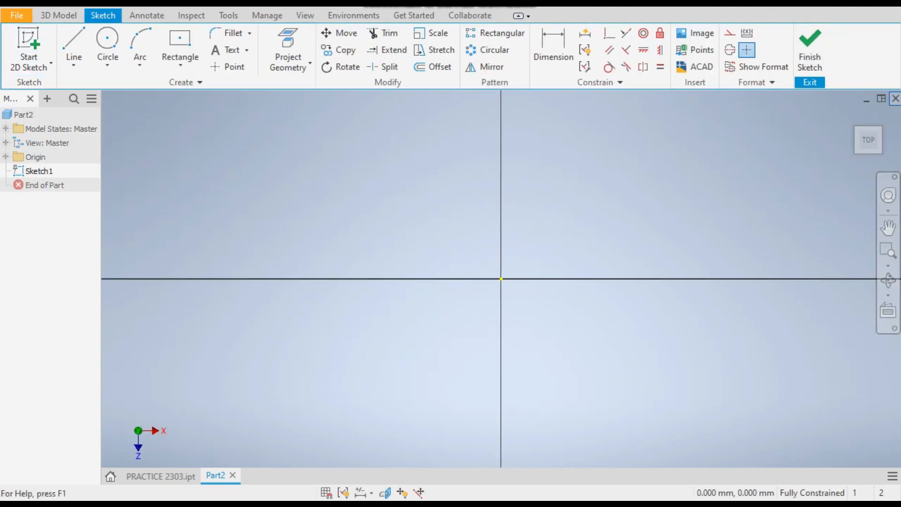
Draw a two-point center rectangle centered on the origin, about 331 mm wide and 73 mm tall.
{"action": "left_click", "coordinate": [182, 57]}
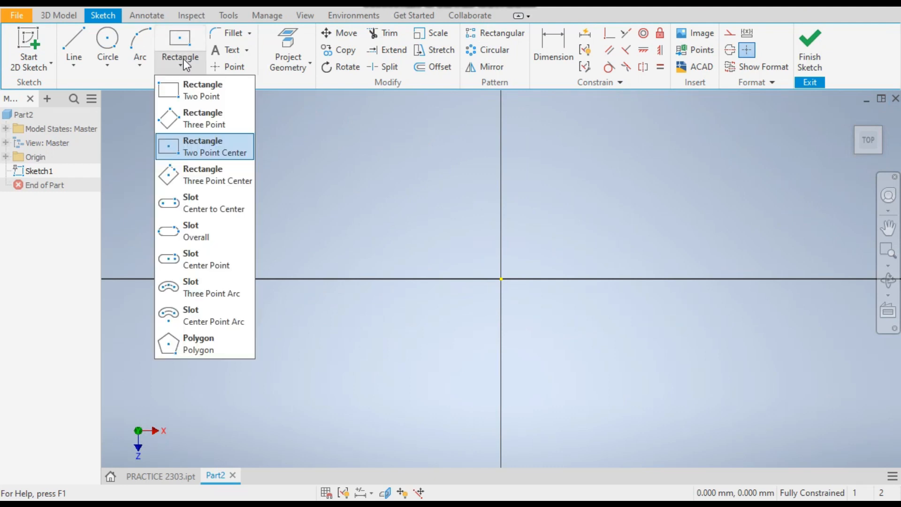
{"action": "left_click", "coordinate": [217, 151]}
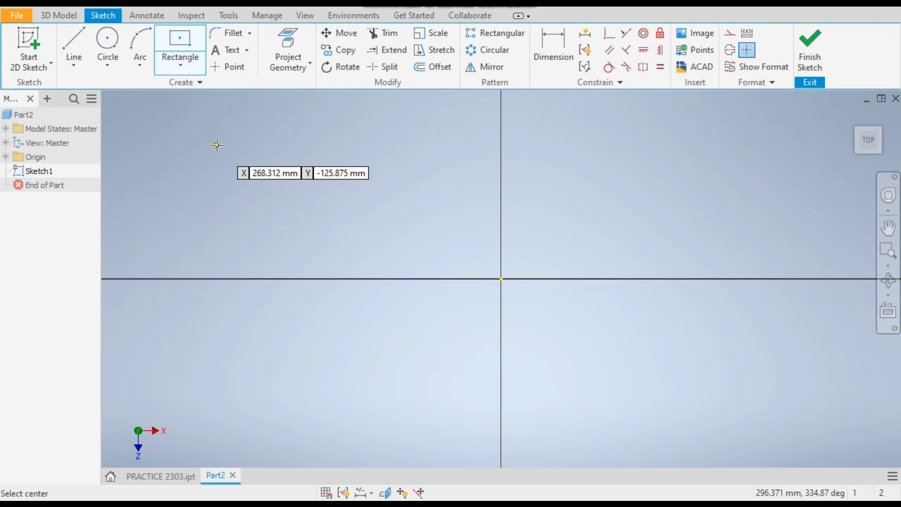
{"action": "left_click", "coordinate": [500, 279]}
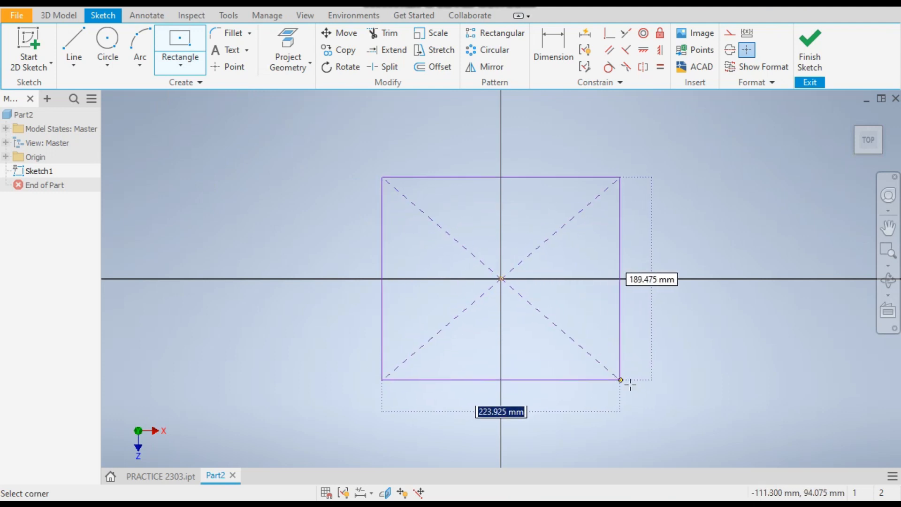
{"action": "left_click", "coordinate": [678, 377]}
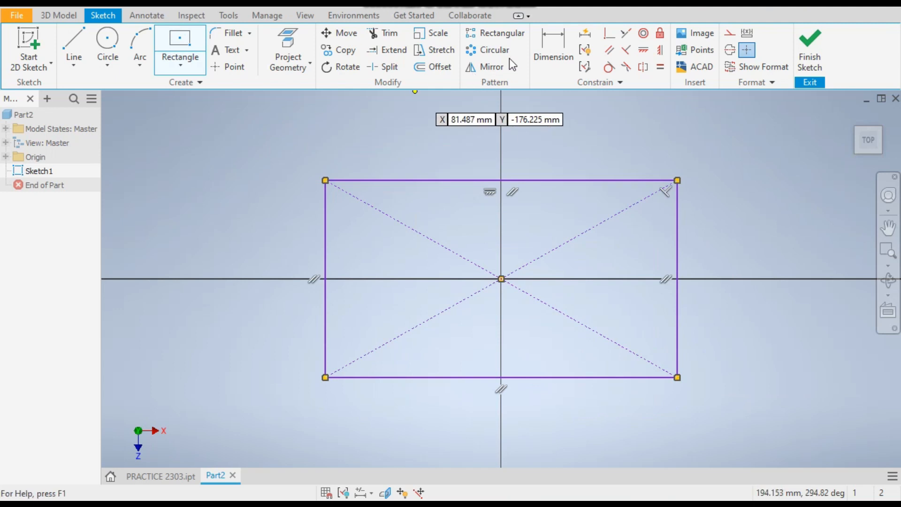
Dimension the rectangle's top edge to 130 mm.
{"action": "left_click", "coordinate": [558, 58]}
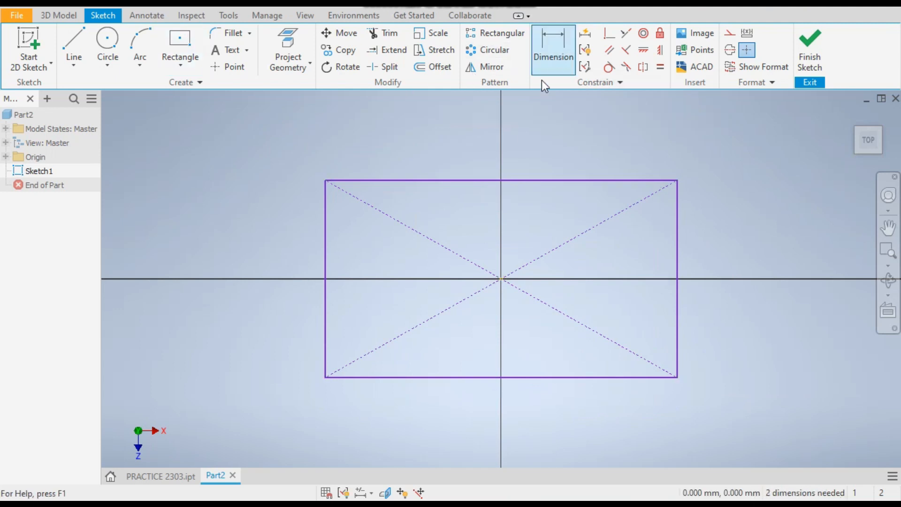
{"action": "left_click", "coordinate": [460, 181]}
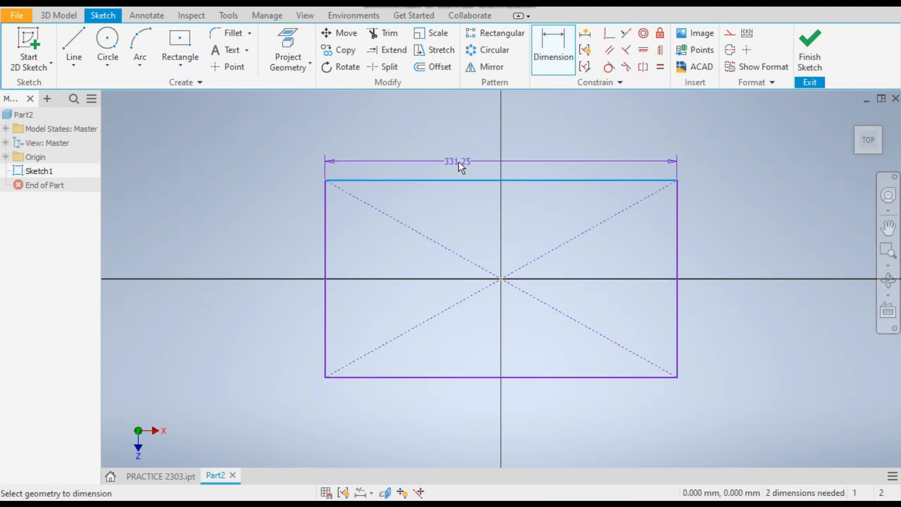
{"action": "left_click", "coordinate": [457, 151]}
{"action": "type", "text": "130"}
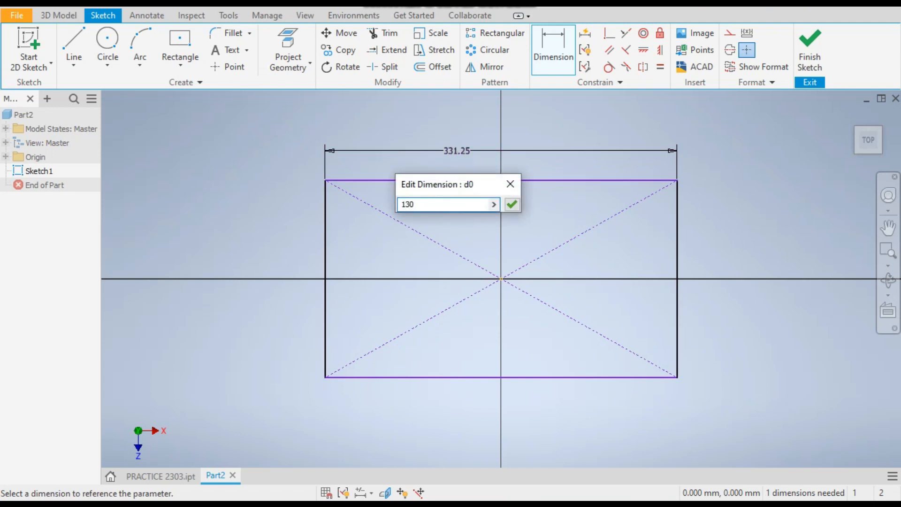
{"action": "key", "text": "Return"}
Dimension the rectangle's left edge to 80 mm.
{"action": "scroll", "coordinate": [453, 286], "scroll_direction": "up", "scroll_amount": 5}
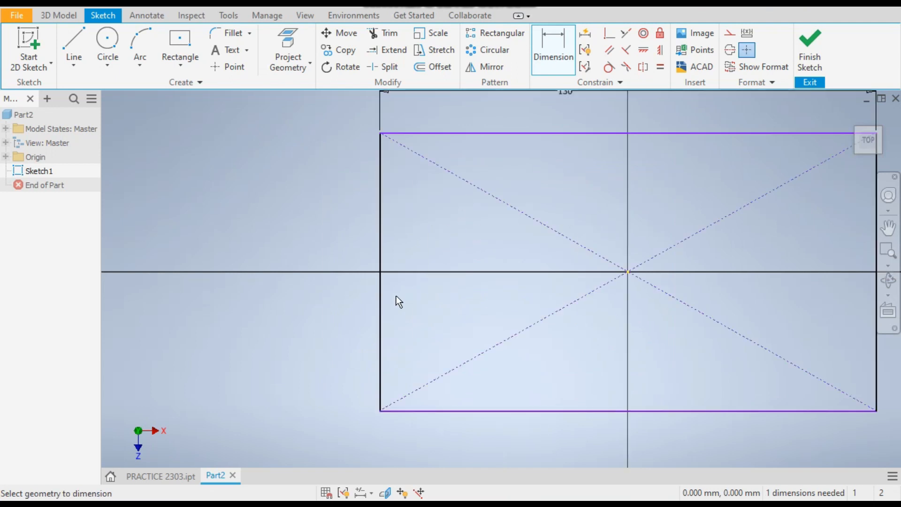
{"action": "left_click", "coordinate": [381, 296]}
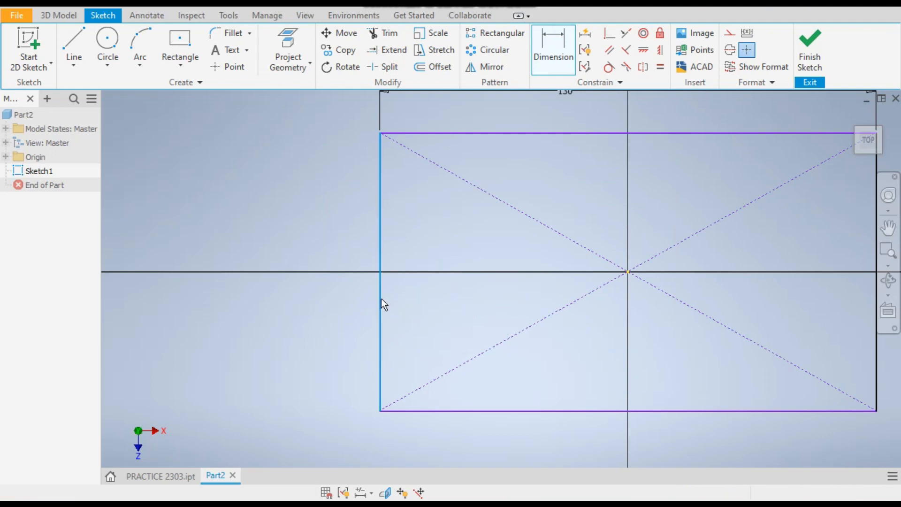
{"action": "left_click", "coordinate": [286, 298]}
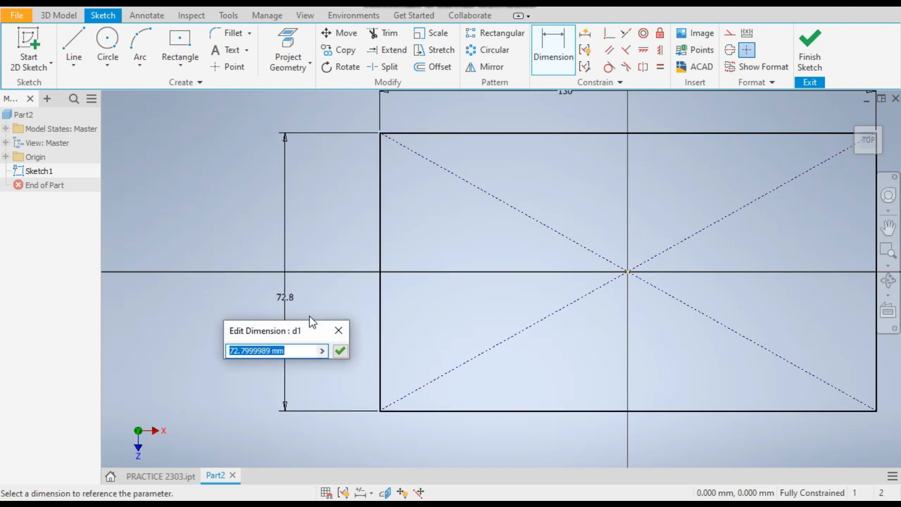
{"action": "type", "text": "80"}
{"action": "key", "text": "Return"}
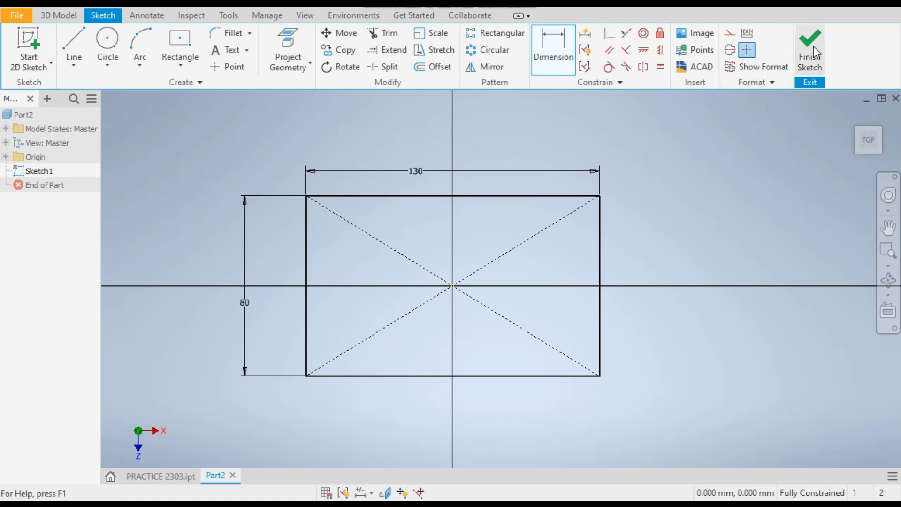
Finish the sketch and extrude the rectangle 20 mm to form the base plate.
{"action": "left_click", "coordinate": [813, 46]}
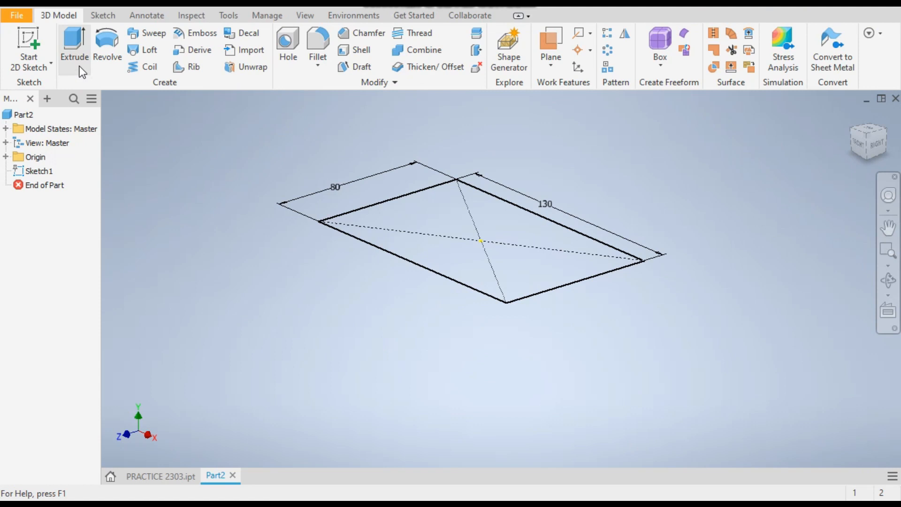
{"action": "left_click", "coordinate": [81, 56]}
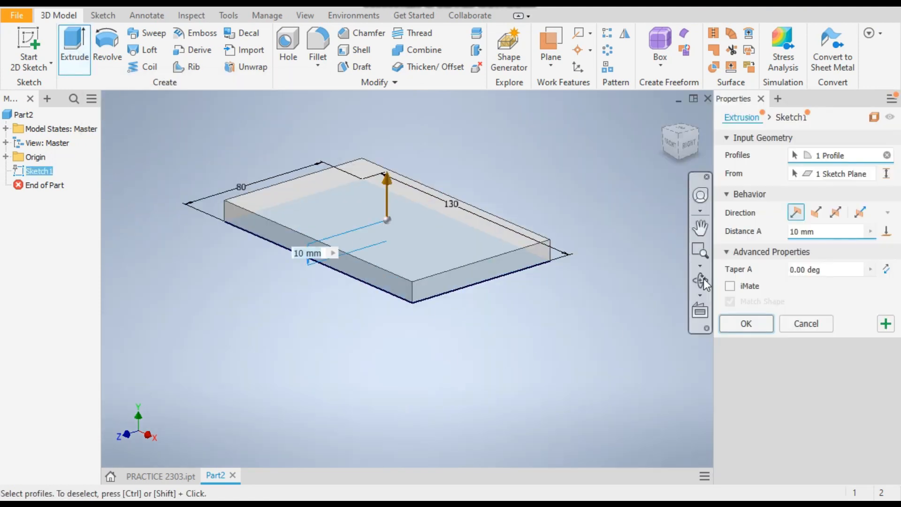
{"action": "type", "text": "2"}
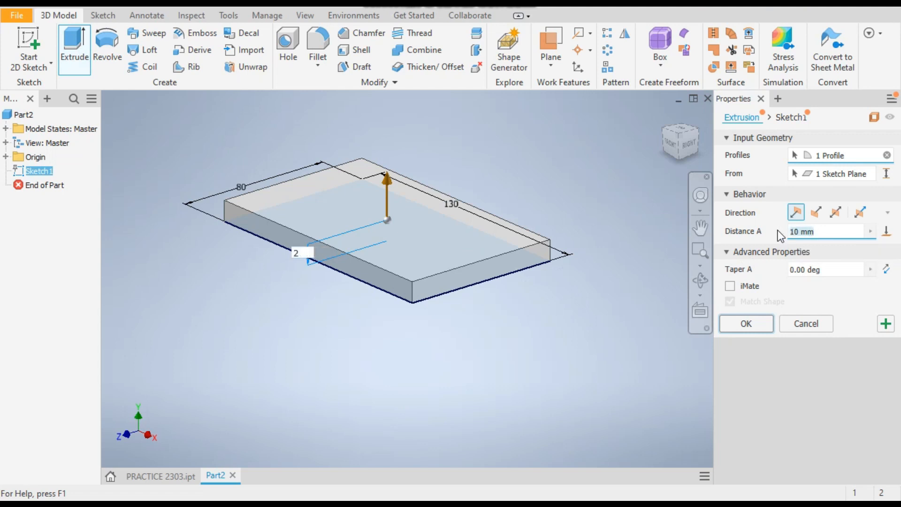
{"action": "type", "text": "0"}
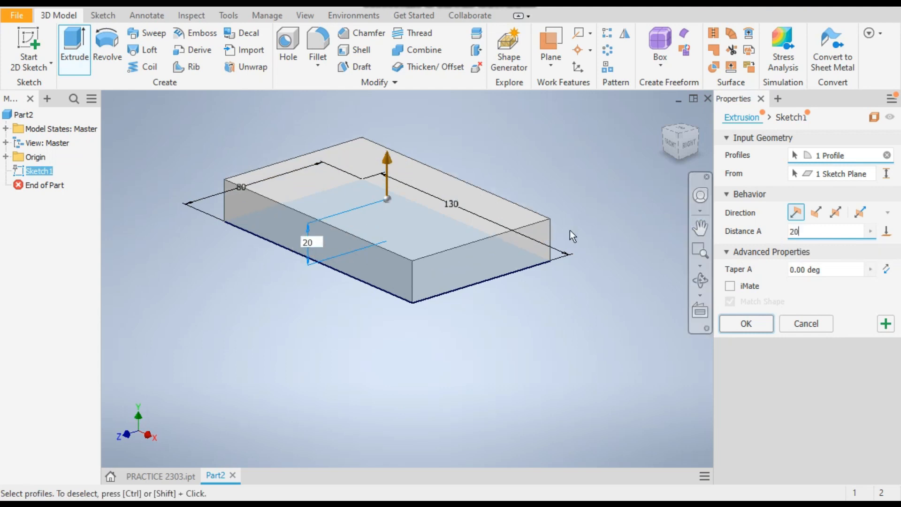
{"action": "left_click", "coordinate": [739, 324]}
Start a new 2D sketch on the YZ Plane.
{"action": "scroll", "coordinate": [751, 312], "scroll_direction": "down", "scroll_amount": 3}
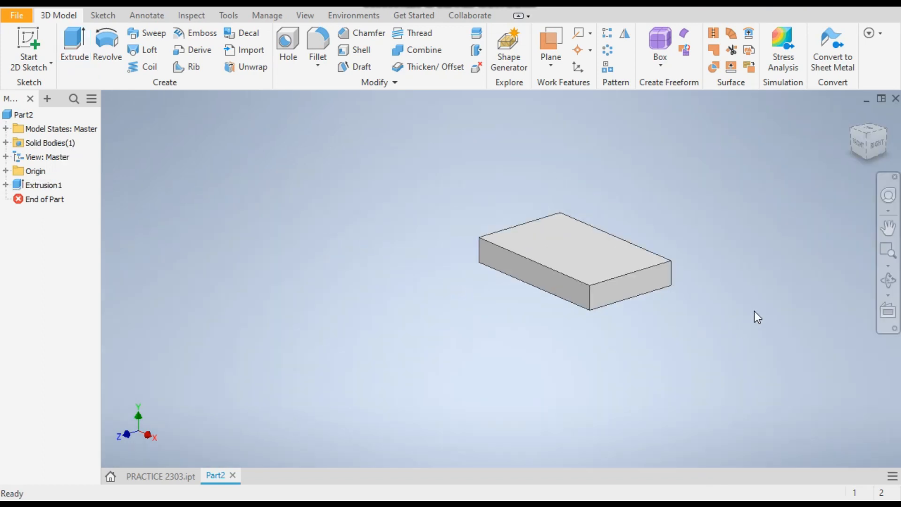
{"action": "scroll", "coordinate": [783, 253], "scroll_direction": "up", "scroll_amount": 3}
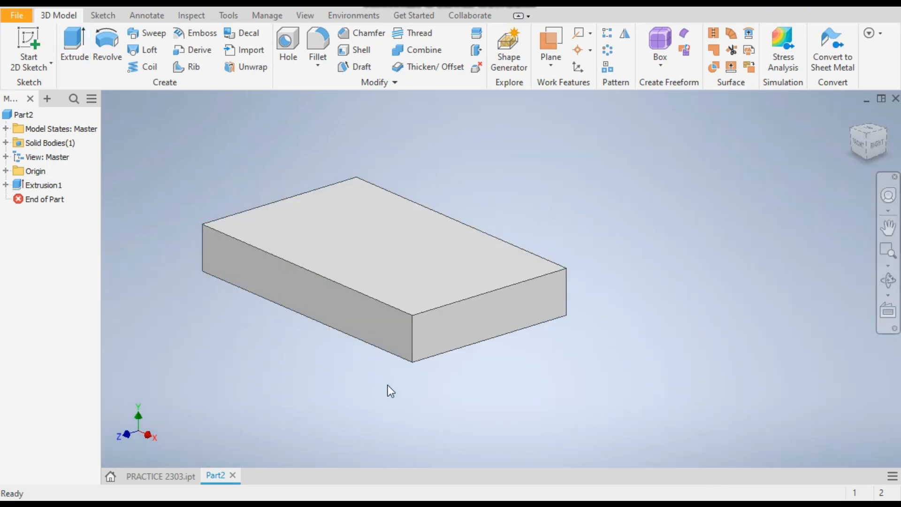
{"action": "left_click", "coordinate": [22, 39]}
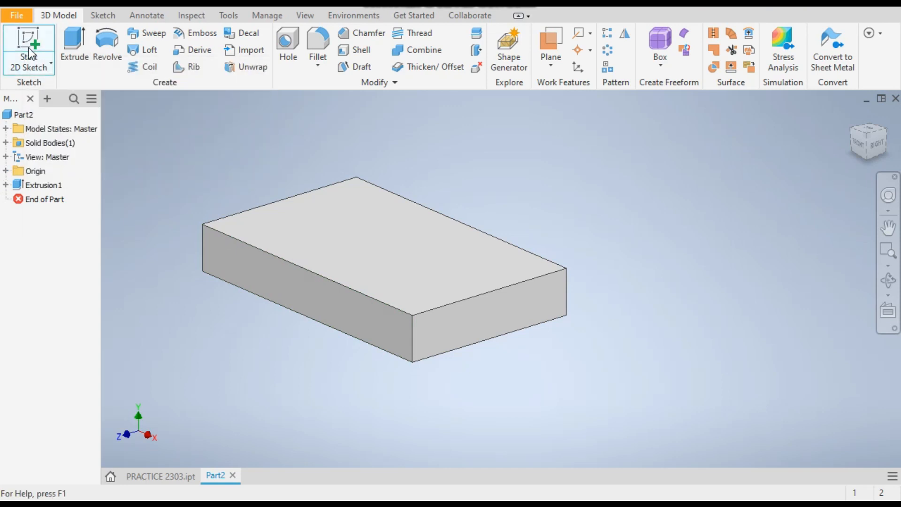
{"action": "left_click", "coordinate": [6, 171]}
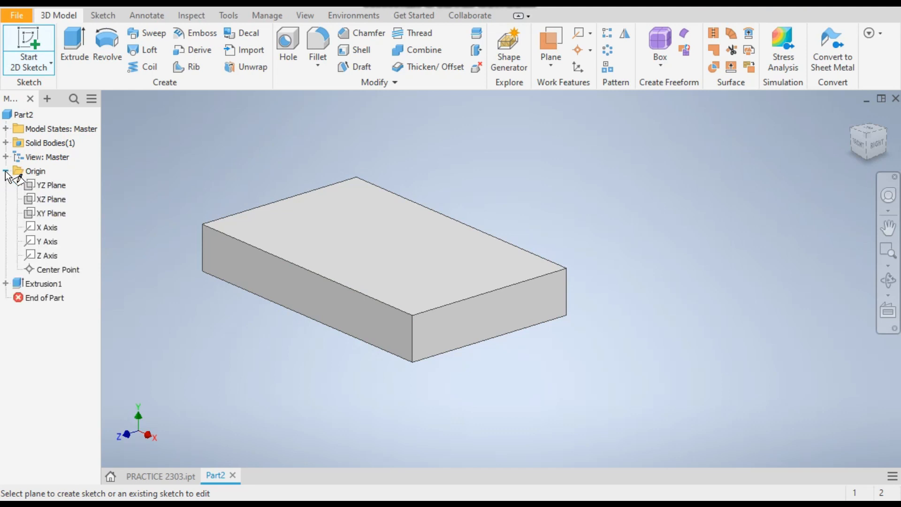
{"action": "left_click", "coordinate": [47, 185]}
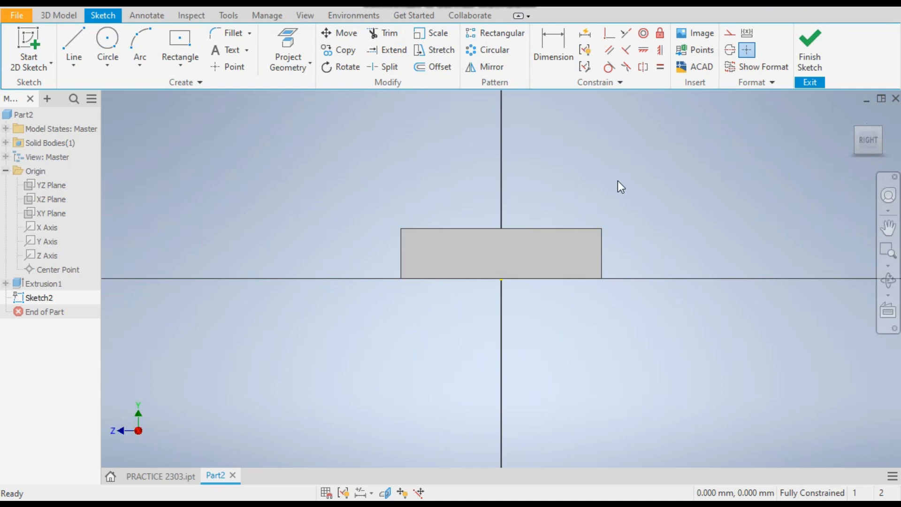
Draw a circle centered on the vertical axis above the base with an 82 mm diameter.
{"action": "mouse_move", "coordinate": [590, 185]}
{"action": "middle_mouse_down", "text": "shift"}
{"action": "mouse_move", "coordinate": [625, 192]}
{"action": "mouse_move", "coordinate": [540, 240]}
{"action": "middle_mouse_up", "text": "shift"}
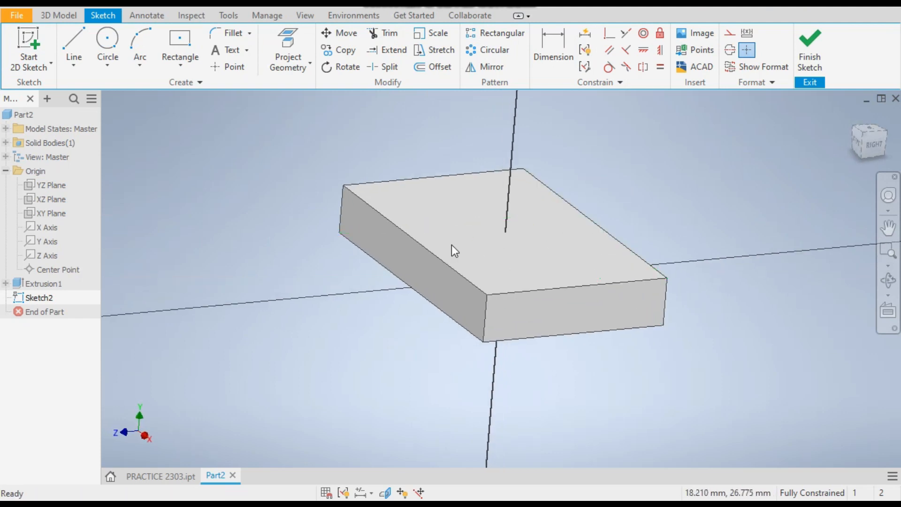
{"action": "left_click", "coordinate": [113, 49]}
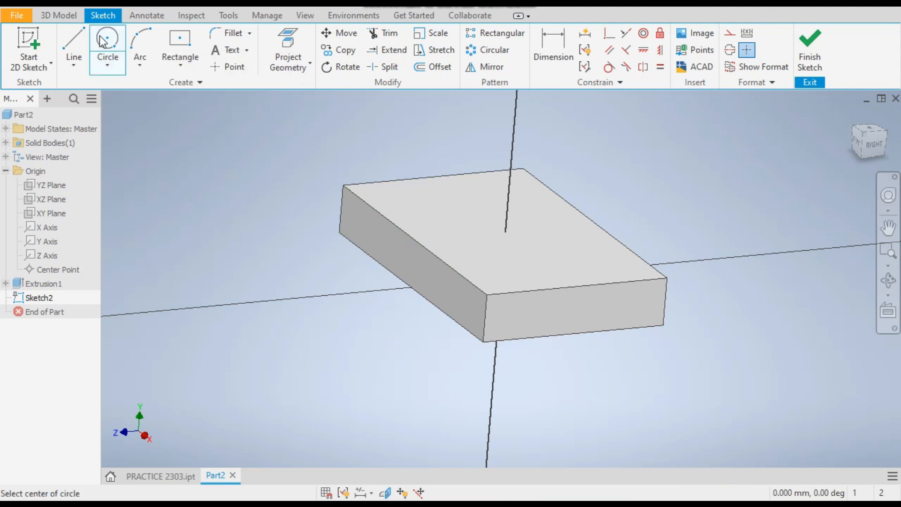
{"action": "left_click", "coordinate": [875, 149]}
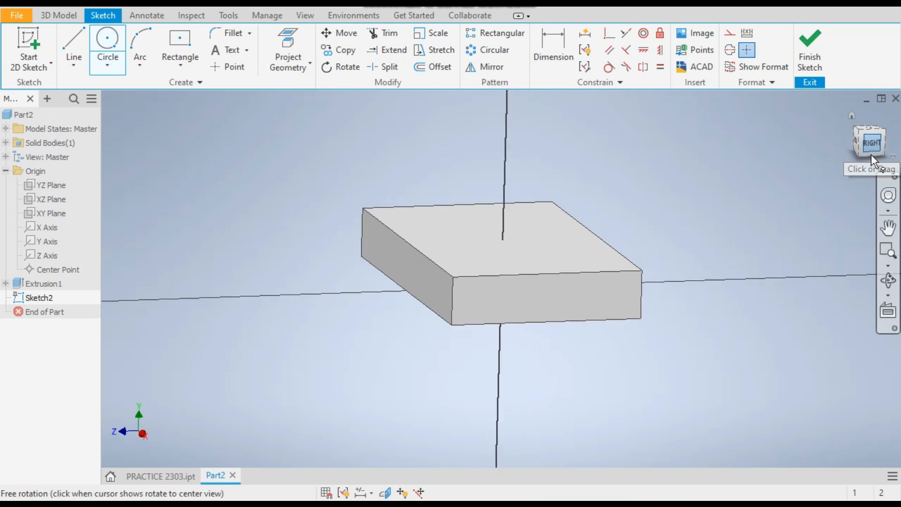
{"action": "left_click", "coordinate": [501, 147]}
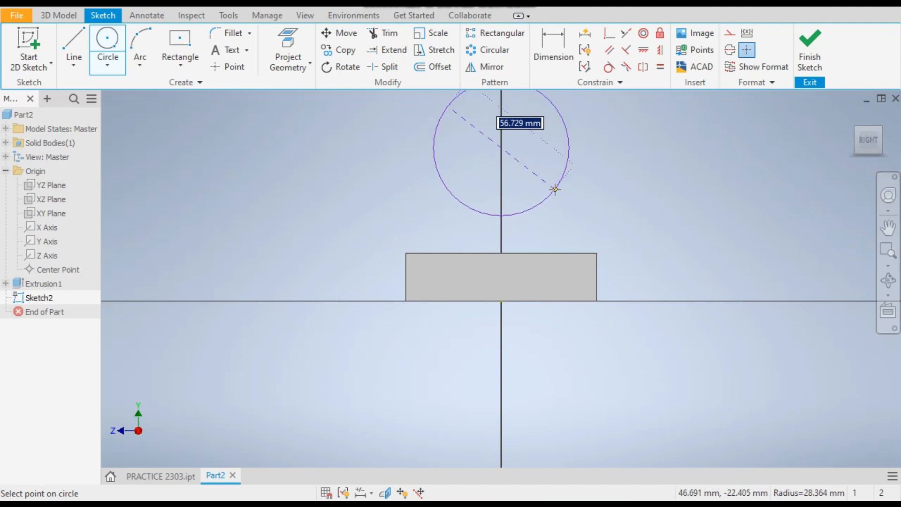
{"action": "key", "text": "BackSpace"}
{"action": "type", "text": "82"}
{"action": "key", "text": "Return"}
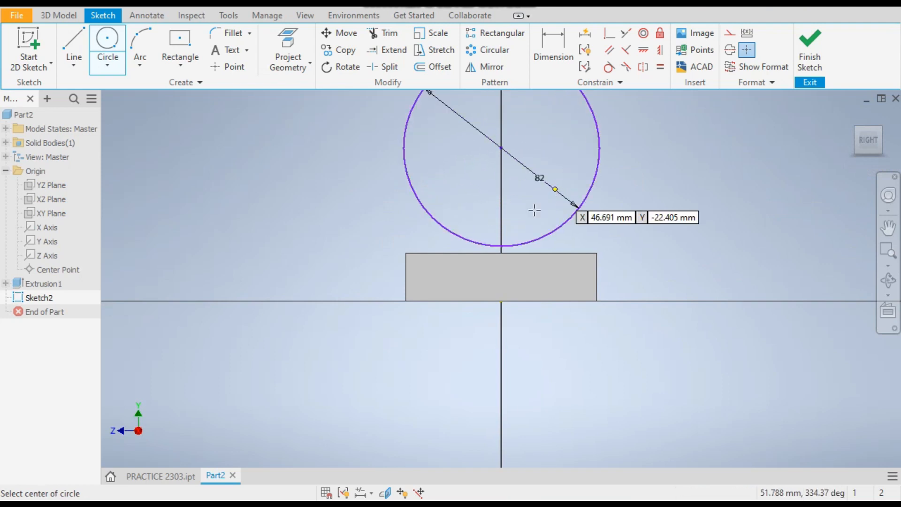
Dimension the circle center's height above the base bottom edge as 96 mm.
{"action": "scroll", "coordinate": [420, 311], "scroll_direction": "down", "scroll_amount": 2}
{"action": "scroll", "coordinate": [544, 216], "scroll_direction": "up", "scroll_amount": 4}
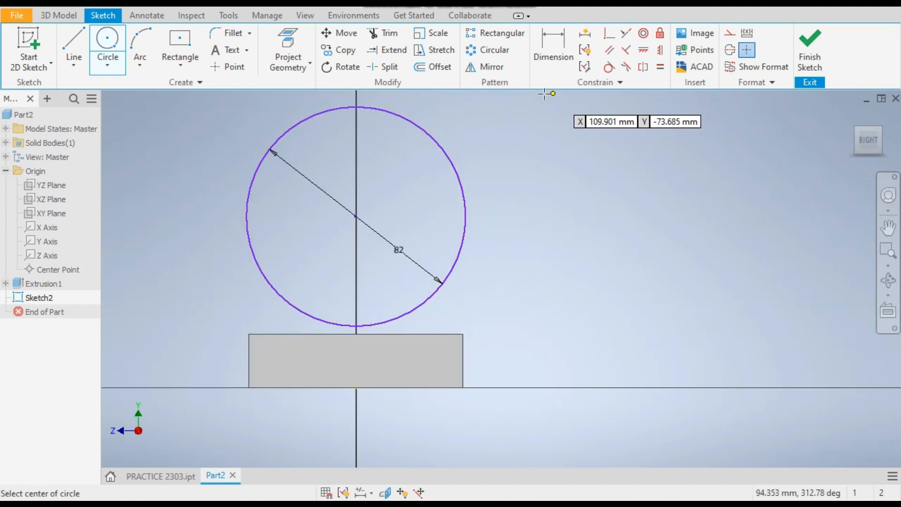
{"action": "left_click", "coordinate": [570, 47]}
{"action": "left_click", "coordinate": [462, 199]}
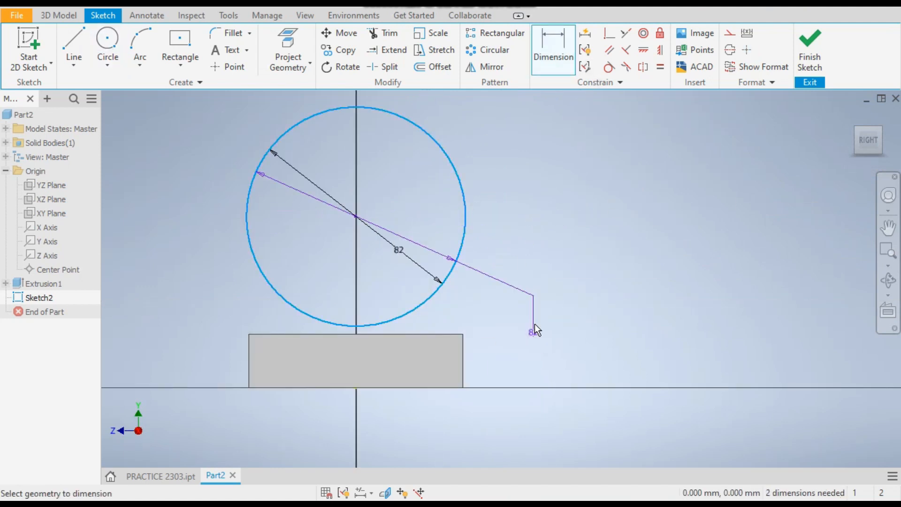
{"action": "left_click", "coordinate": [427, 388]}
{"action": "left_click", "coordinate": [538, 295]}
{"action": "type", "text": "96"}
{"action": "key", "text": "Return"}
{"action": "scroll", "coordinate": [443, 296], "scroll_direction": "down", "scroll_amount": 3}
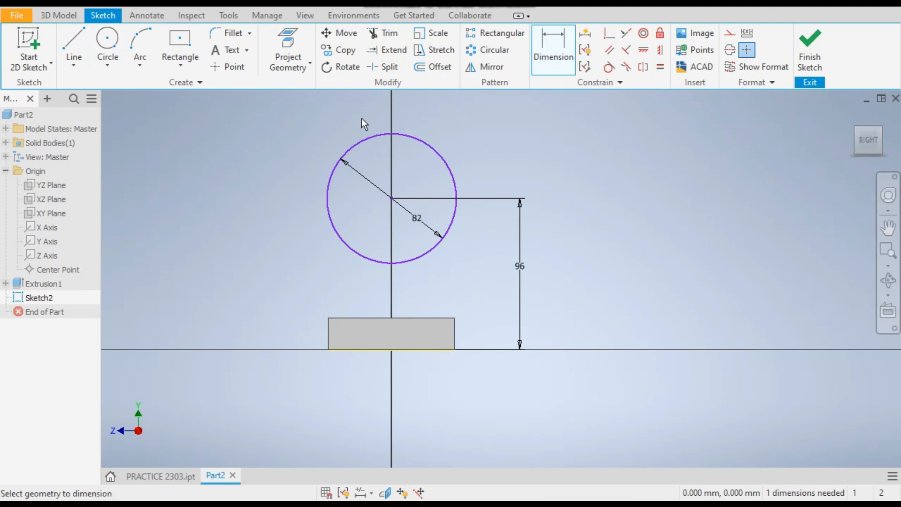
Exit the dimension command and drag the circle sideways off the vertical axis.
{"action": "right_click", "coordinate": [534, 154]}
{"action": "left_click", "coordinate": [559, 164]}
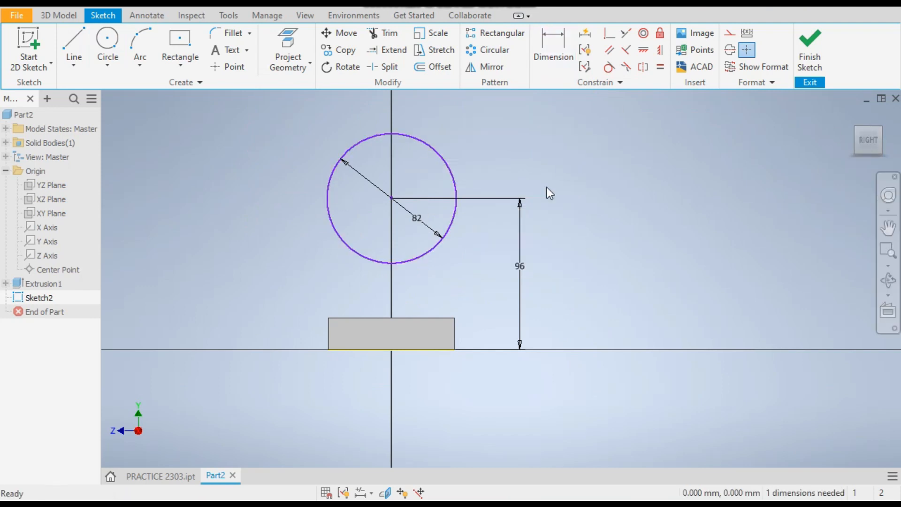
{"action": "left_click_drag", "start_coordinate": [399, 198], "coordinate": [316, 235], "text": "ctrl"}
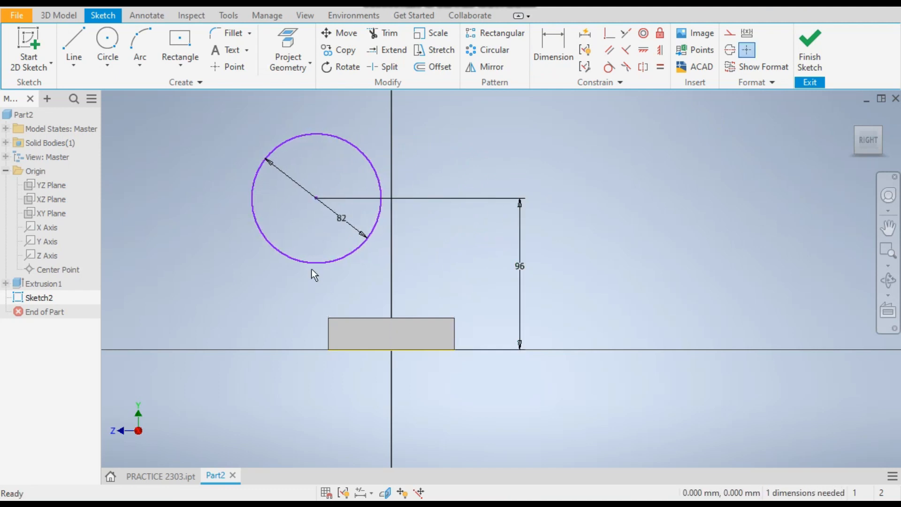
Constrain the circle's center vertically in line with the sketch origin and finish the sketch.
{"action": "left_click", "coordinate": [657, 52]}
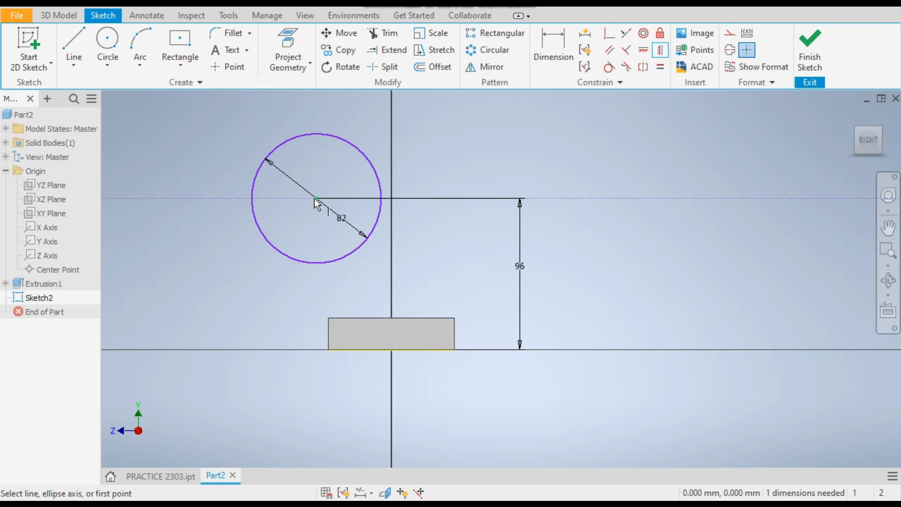
{"action": "left_click", "coordinate": [643, 52]}
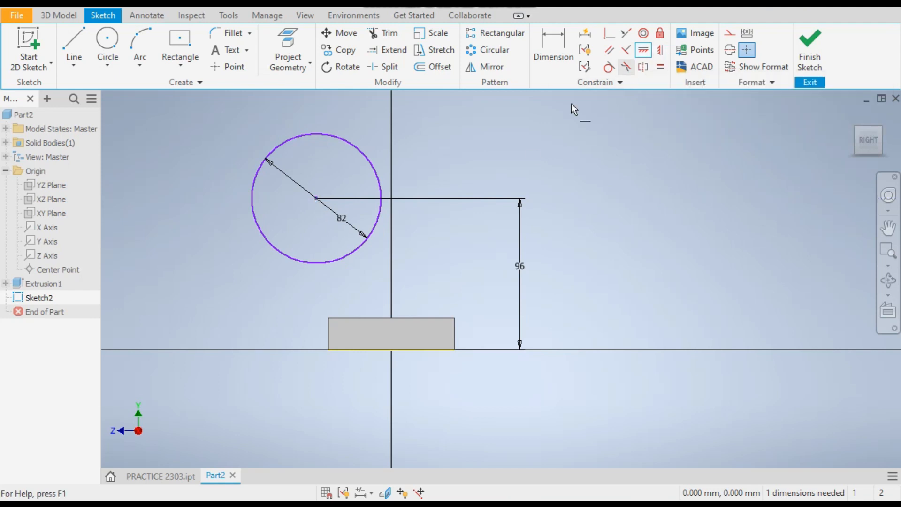
{"action": "left_click", "coordinate": [318, 201]}
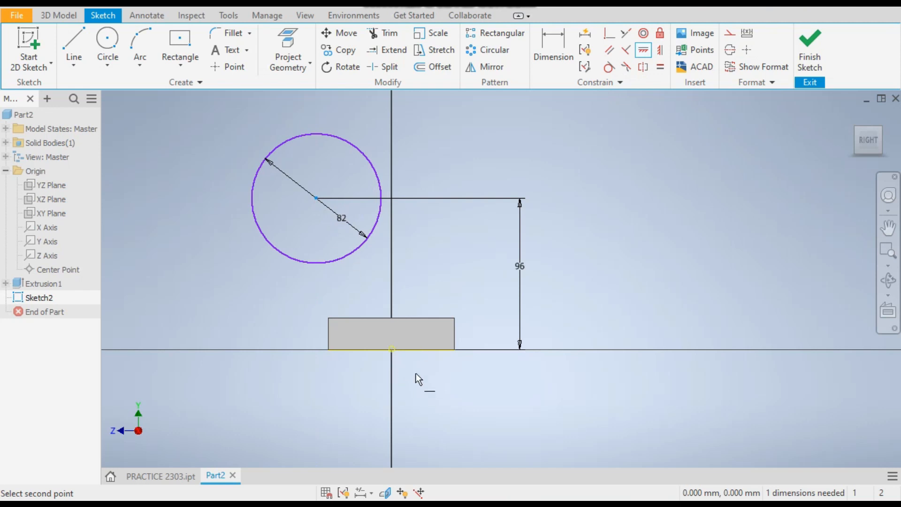
{"action": "left_click", "coordinate": [391, 351]}
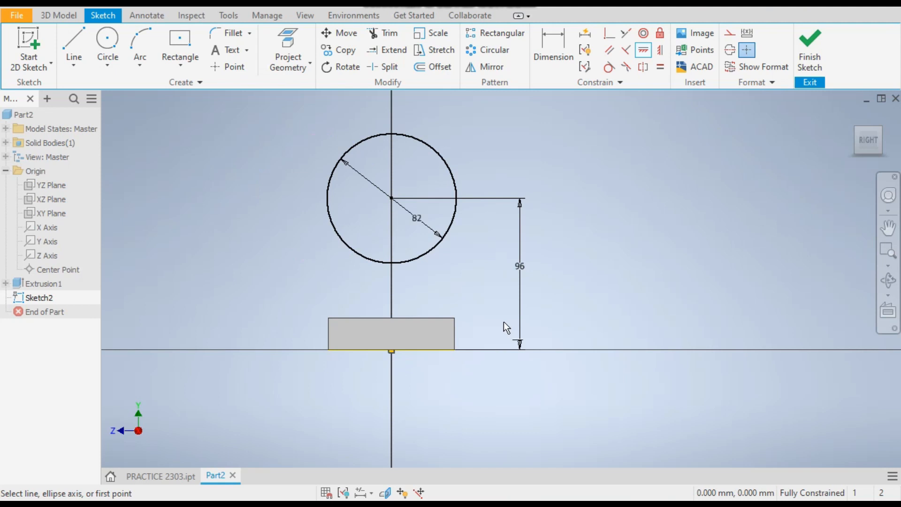
{"action": "right_click", "coordinate": [545, 200]}
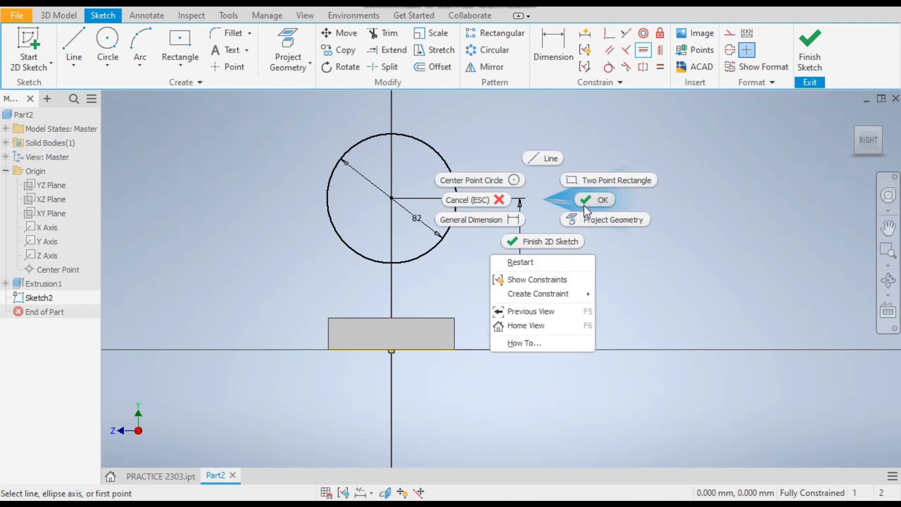
{"action": "left_click", "coordinate": [595, 202]}
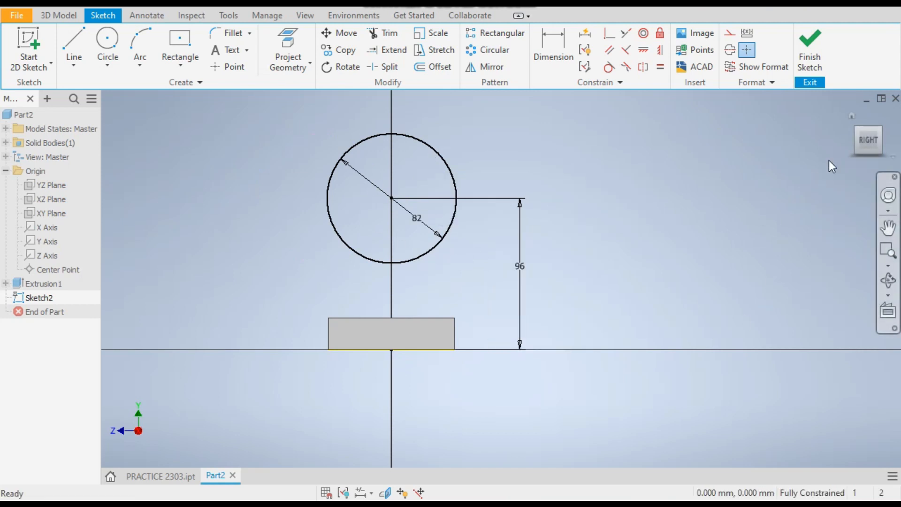
{"action": "left_click", "coordinate": [810, 47]}
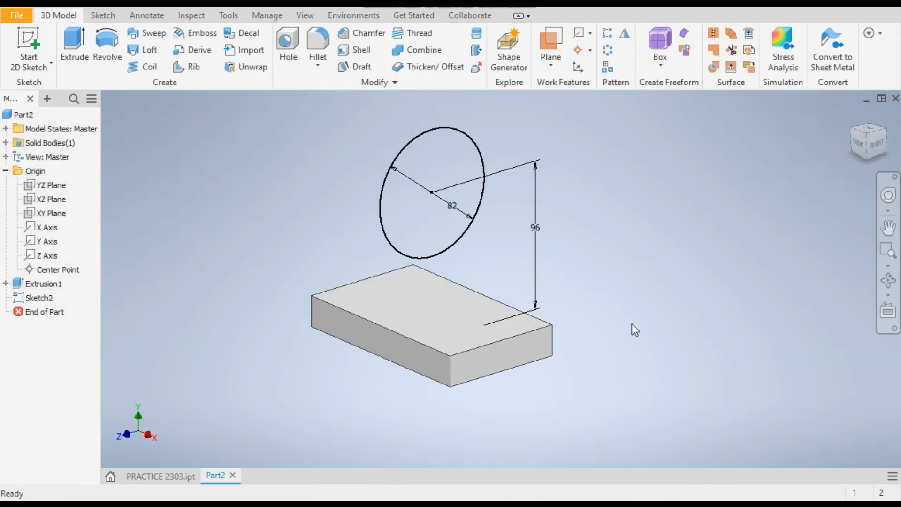
Extrude the circle symmetrically about the sketch plane by 48 mm.
{"action": "left_click", "coordinate": [64, 60]}
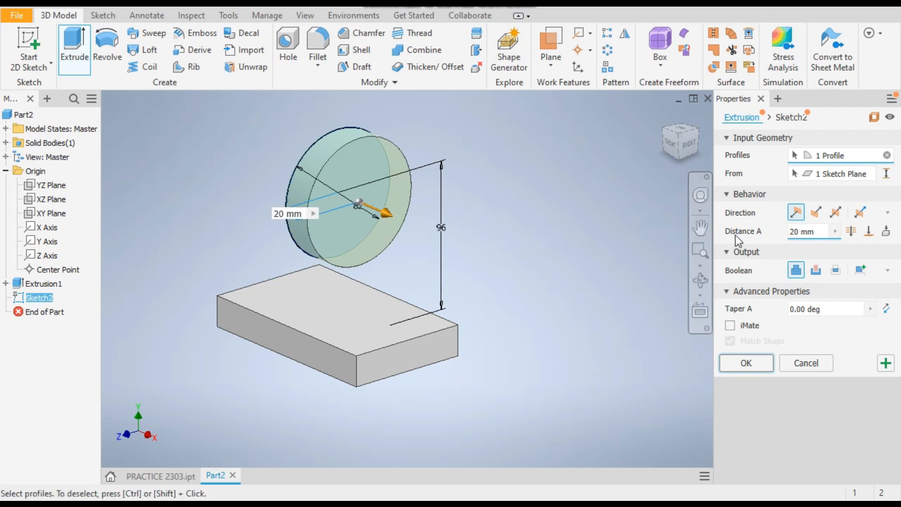
{"action": "mouse_move", "coordinate": [384, 213]}
{"action": "left_mouse_down"}
{"action": "mouse_move", "coordinate": [426, 219]}
{"action": "mouse_move", "coordinate": [398, 217]}
{"action": "left_mouse_up"}
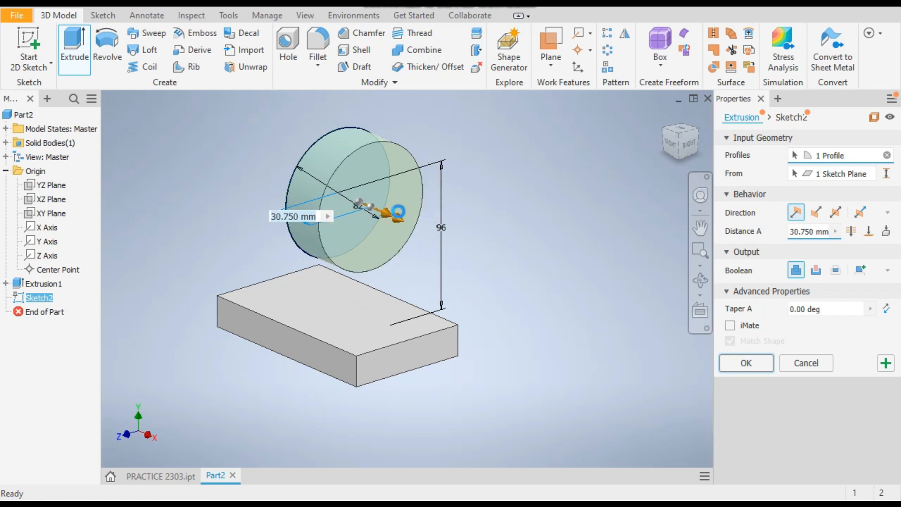
{"action": "left_click", "coordinate": [835, 212]}
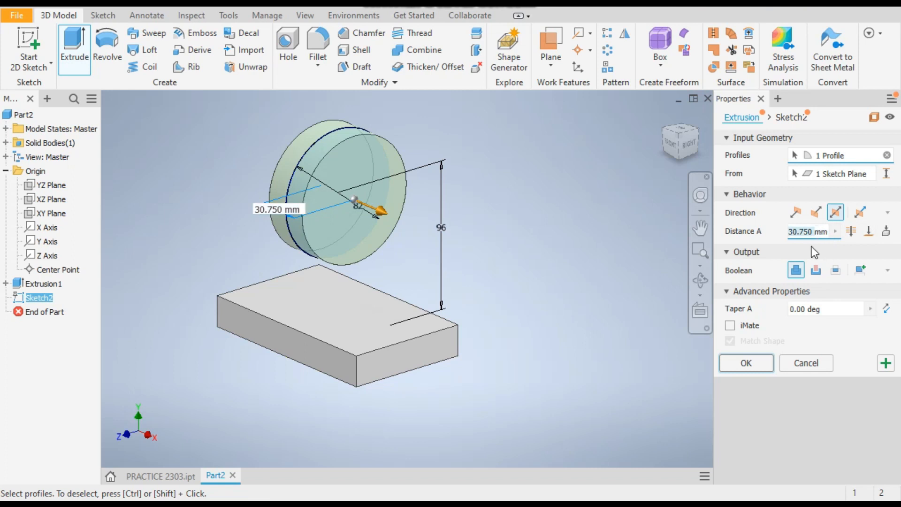
{"action": "type", "text": "48"}
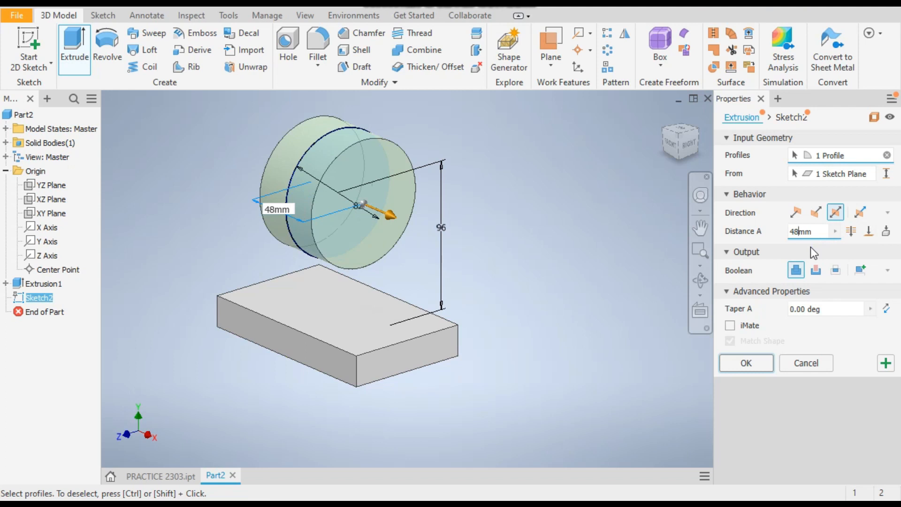
{"action": "key", "text": "Return"}
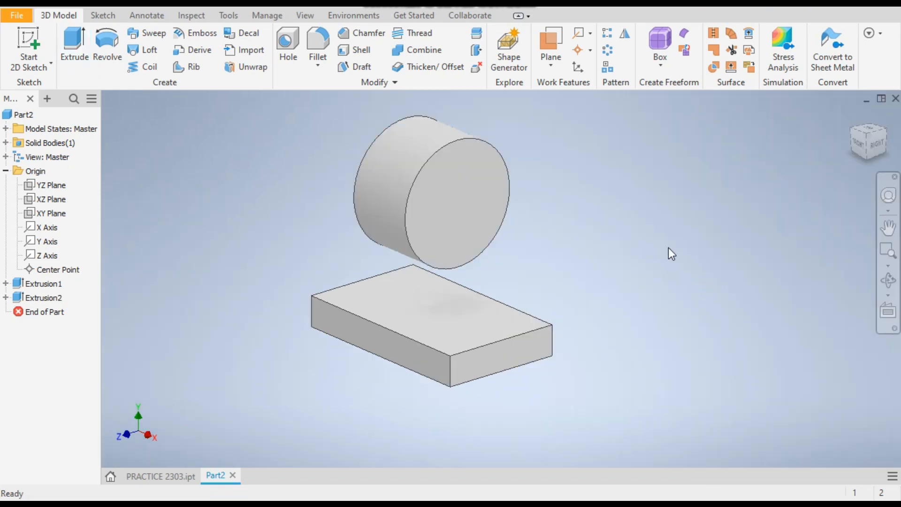
Check the reference part, then start a new sketch on the base plate's top face.
{"action": "left_click", "coordinate": [160, 476]}
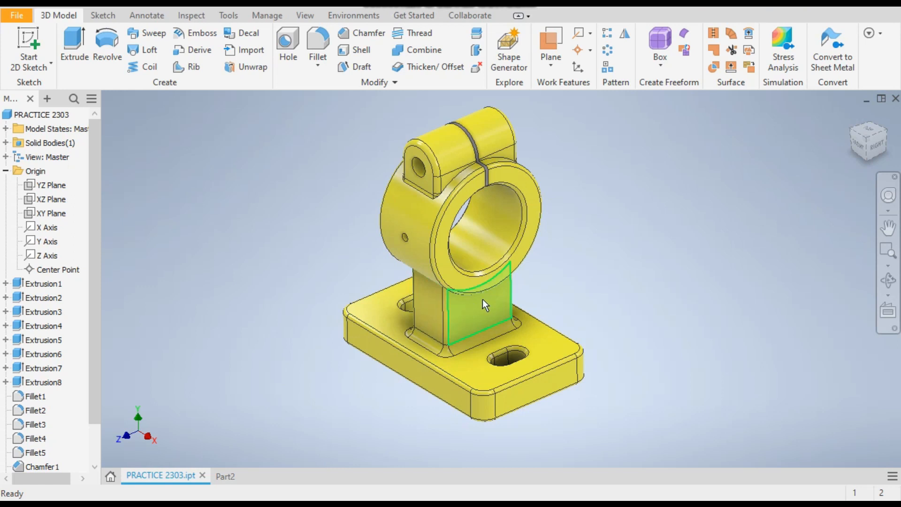
{"action": "left_click", "coordinate": [230, 476]}
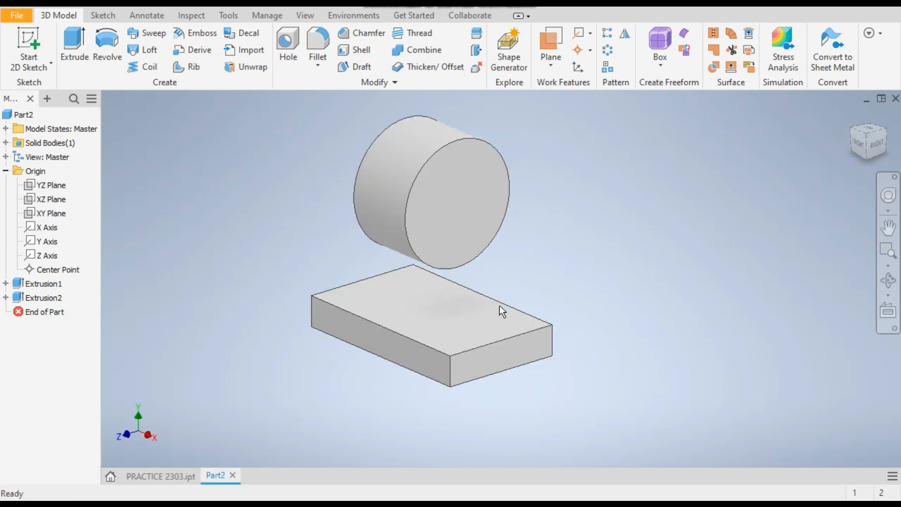
{"action": "left_click", "coordinate": [451, 315]}
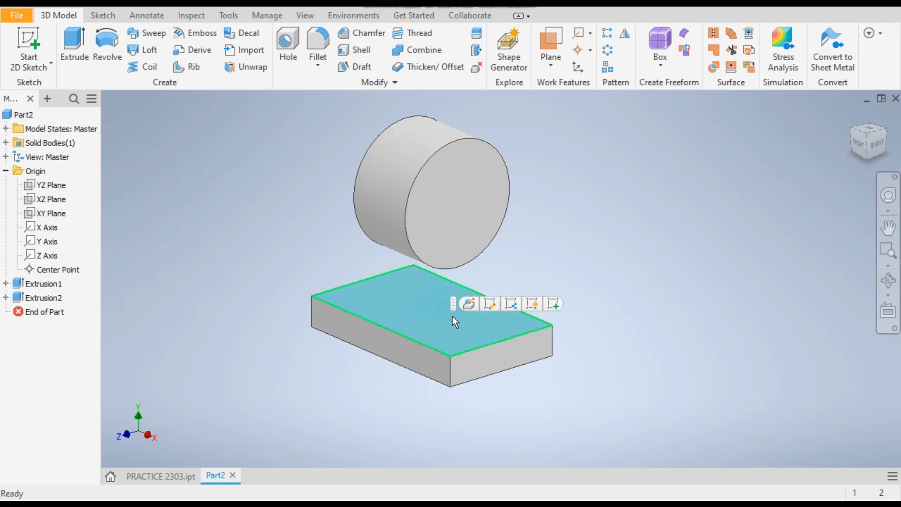
{"action": "left_click", "coordinate": [554, 304]}
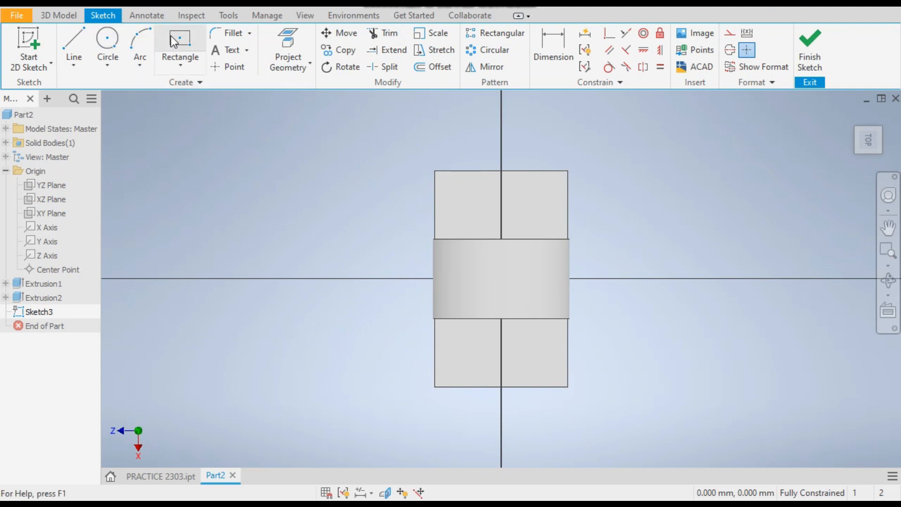
Draw a center-point rectangle at the origin, about 53 mm by 34 mm.
{"action": "left_click", "coordinate": [180, 65]}
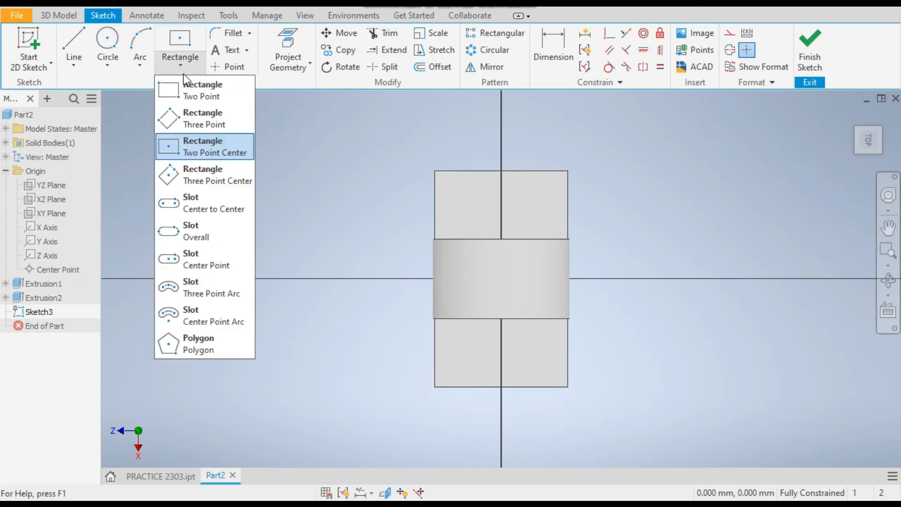
{"action": "left_click", "coordinate": [203, 152]}
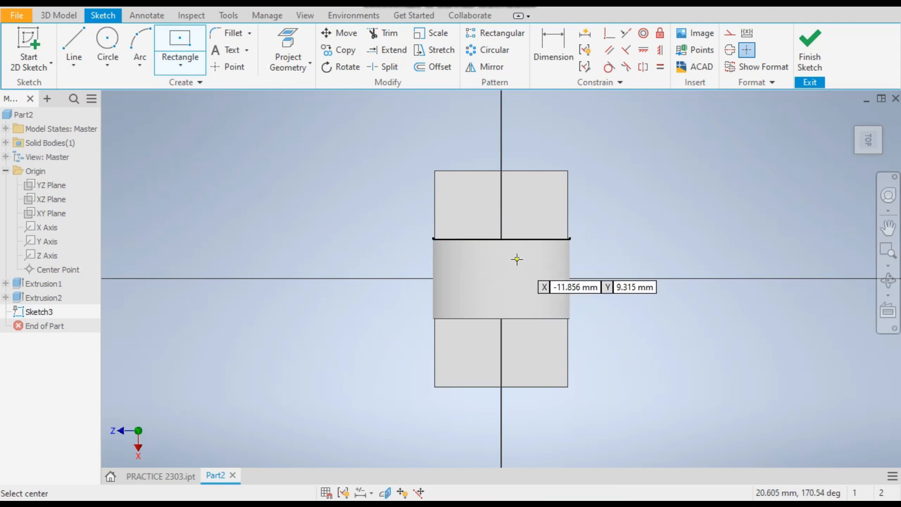
{"action": "left_click", "coordinate": [501, 278]}
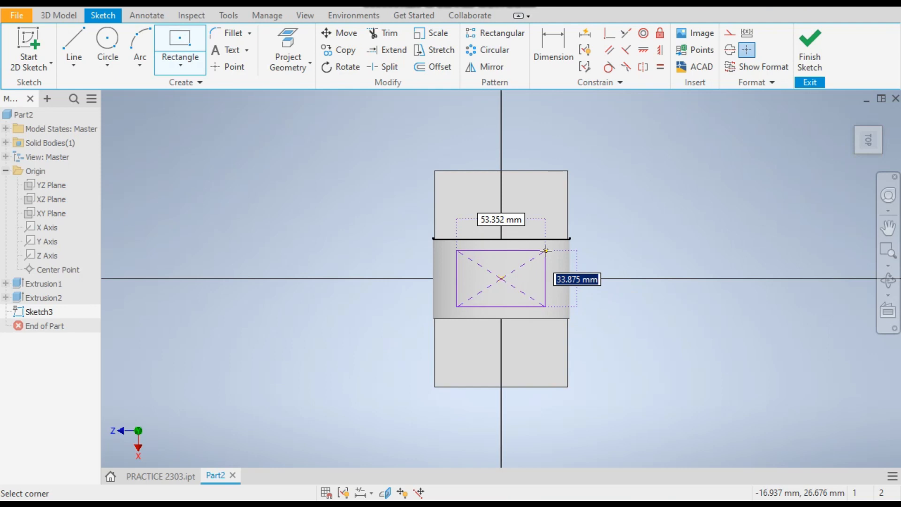
{"action": "left_click", "coordinate": [545, 251]}
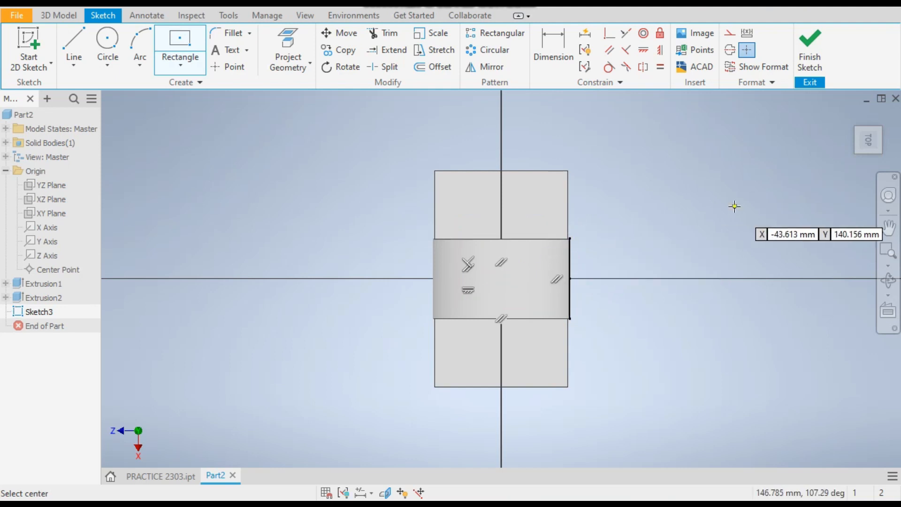
{"action": "right_click", "coordinate": [199, 176]}
{"action": "left_click", "coordinate": [240, 176]}
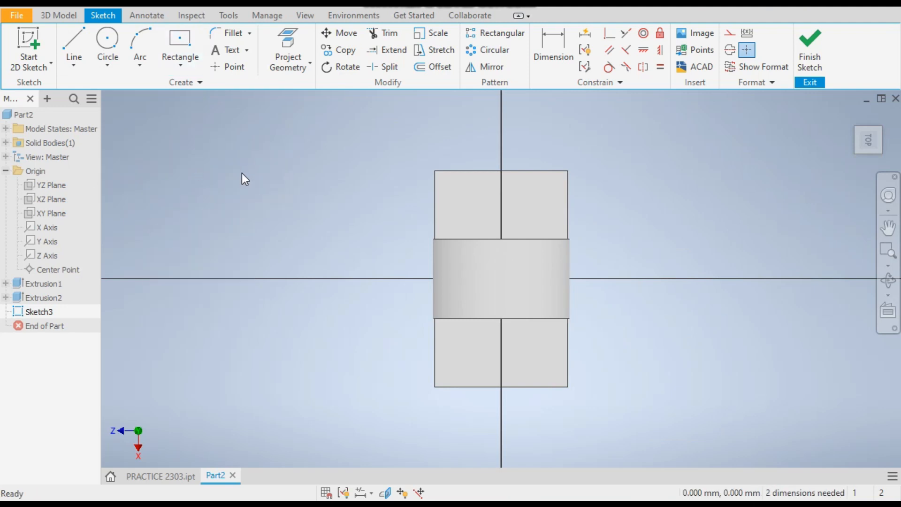
Apply a half section view at the sketch plane to hide the cylinder and view the sketch from the top.
{"action": "middle_click_drag", "start_coordinate": [311, 249], "coordinate": [330, 234], "text": "shift"}
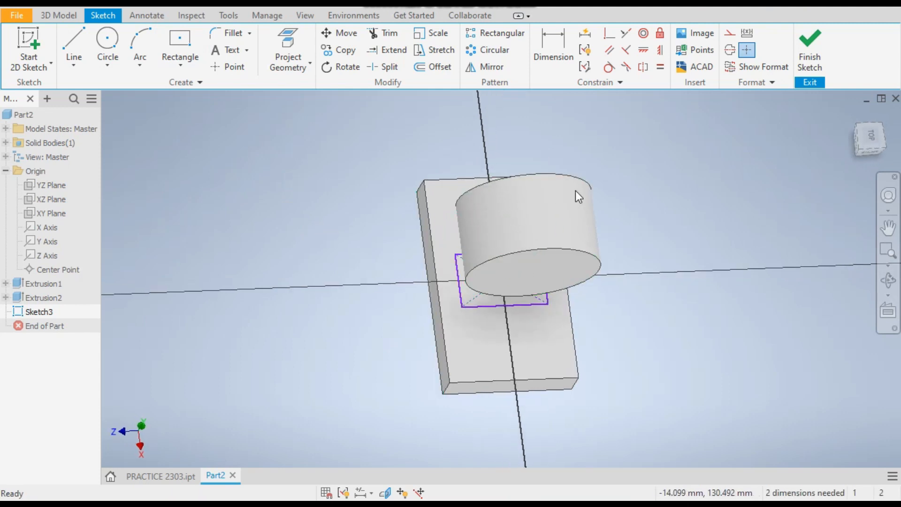
{"action": "left_click", "coordinate": [301, 20]}
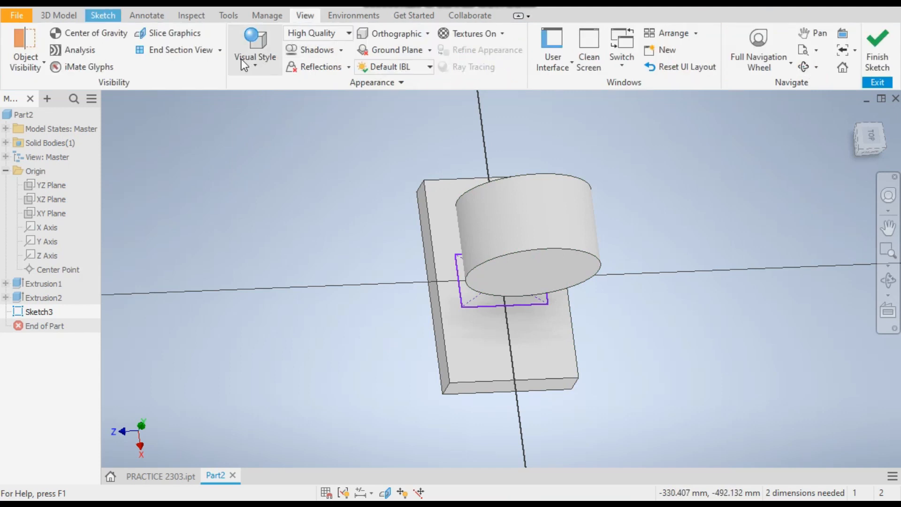
{"action": "left_click", "coordinate": [219, 50]}
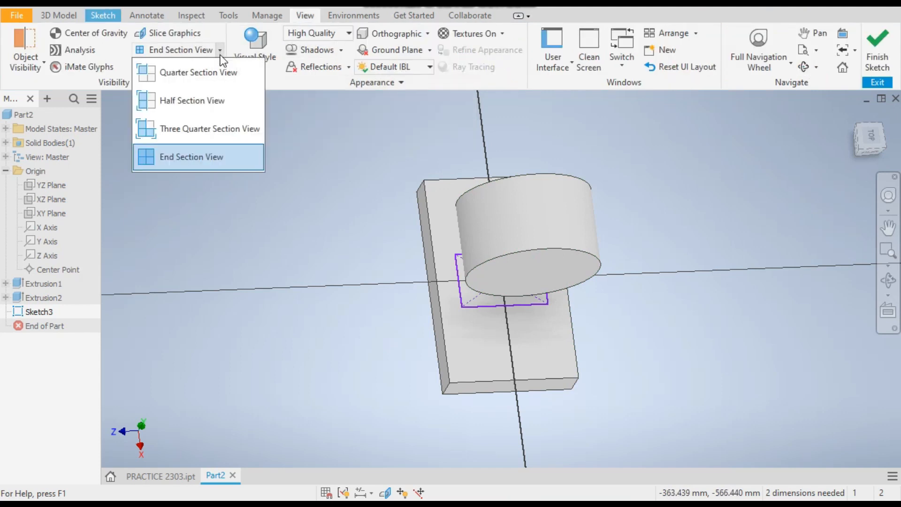
{"action": "left_click", "coordinate": [193, 99]}
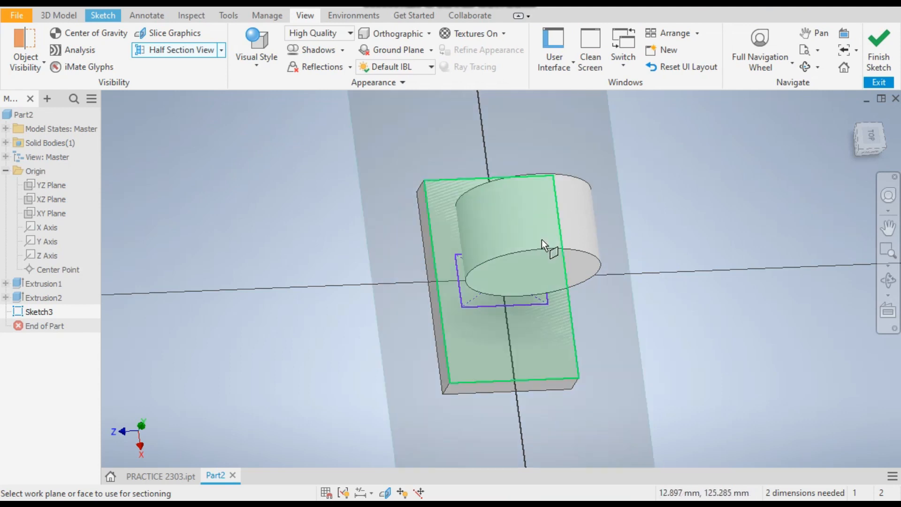
{"action": "left_click", "coordinate": [542, 241]}
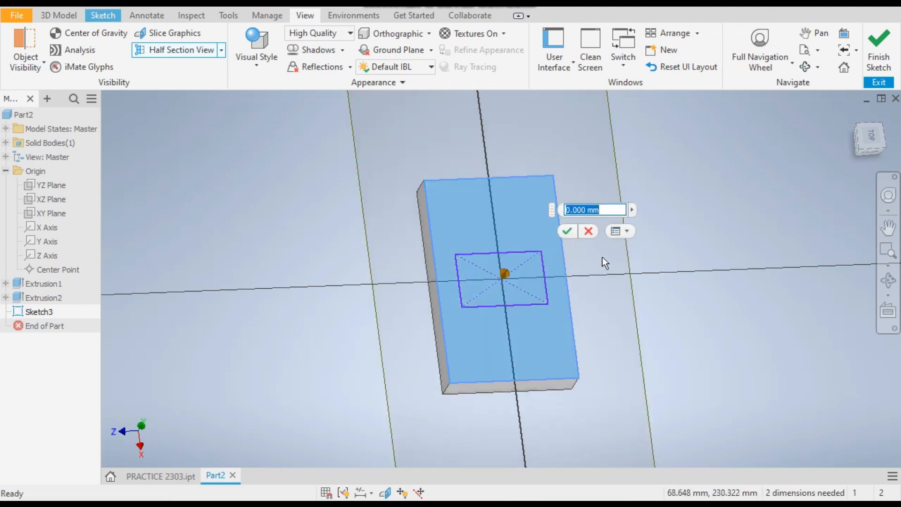
{"action": "left_click", "coordinate": [561, 232]}
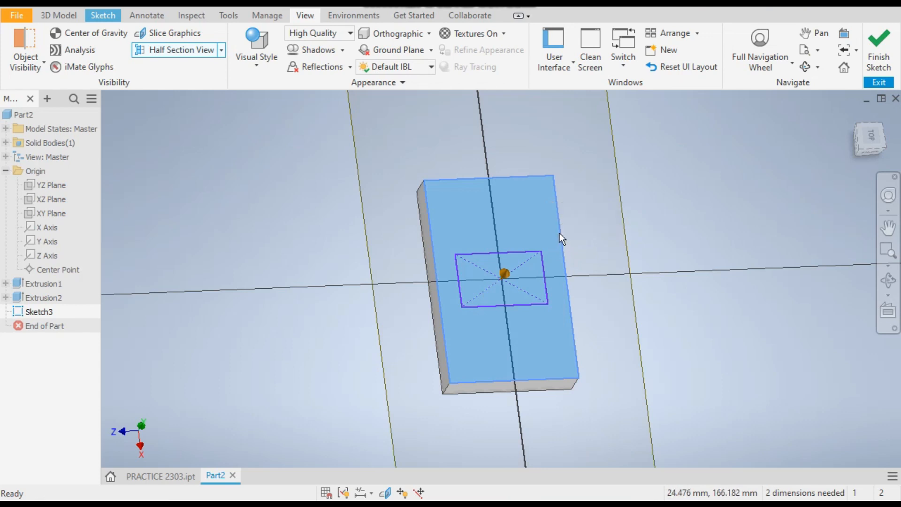
{"action": "left_click", "coordinate": [872, 140]}
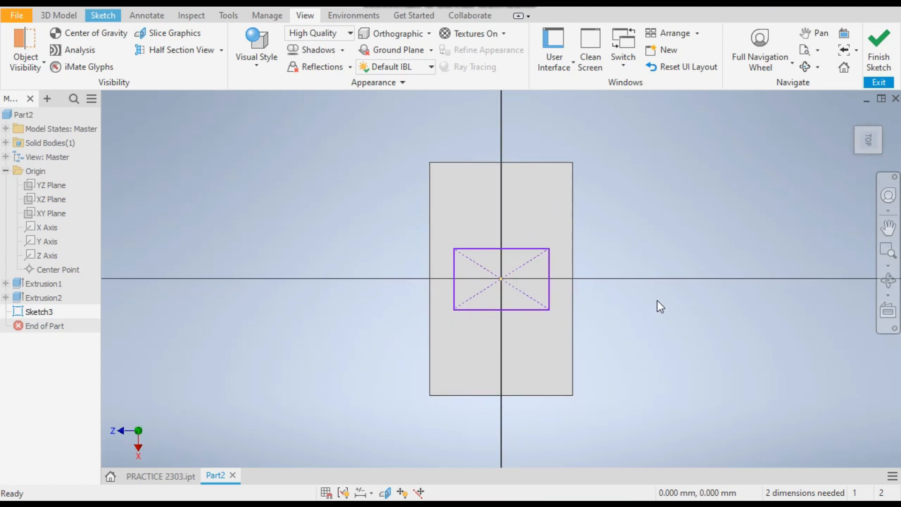
Dimension the rectangle's width to 50 mm and height to 30 mm, then finish the sketch.
{"action": "left_click", "coordinate": [97, 18]}
{"action": "left_click", "coordinate": [553, 41]}
{"action": "left_click", "coordinate": [525, 250]}
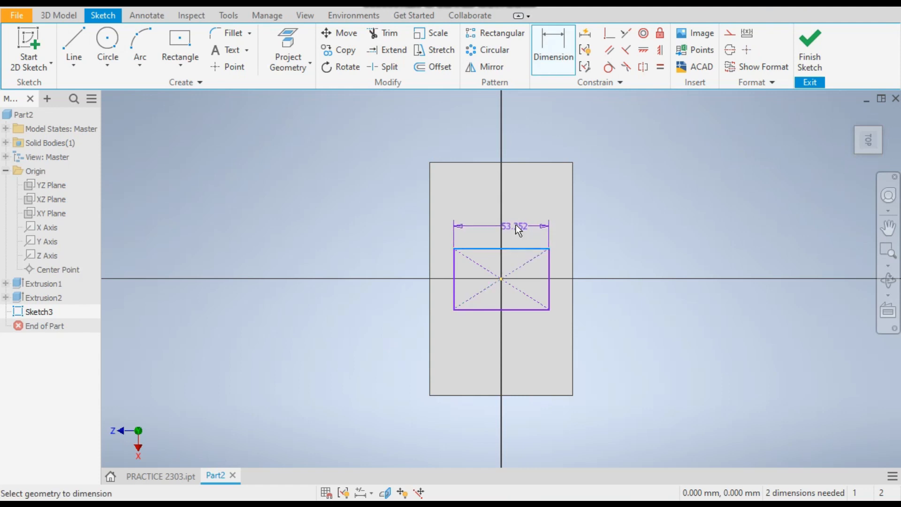
{"action": "left_click", "coordinate": [514, 224]}
{"action": "type", "text": "50"}
{"action": "key", "text": "Return"}
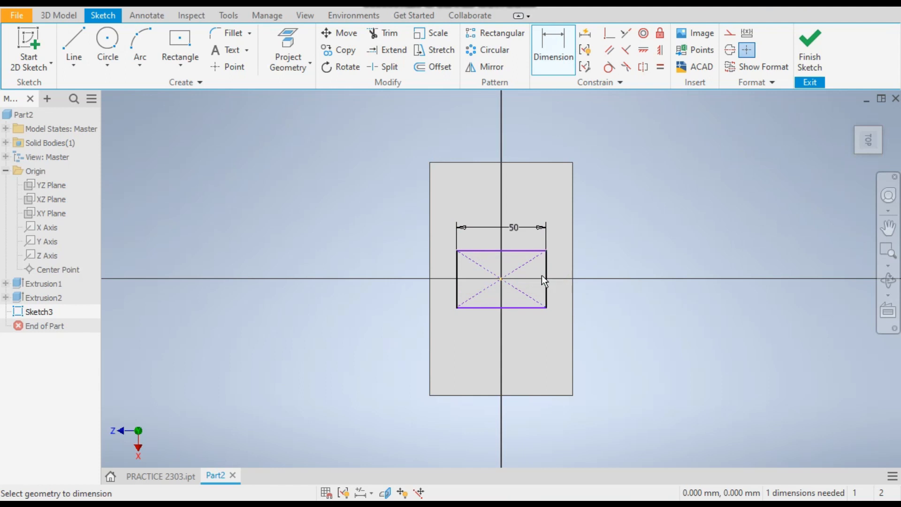
{"action": "left_click", "coordinate": [556, 287]}
{"action": "left_click", "coordinate": [561, 296]}
{"action": "type", "text": "30"}
{"action": "key", "text": "Return"}
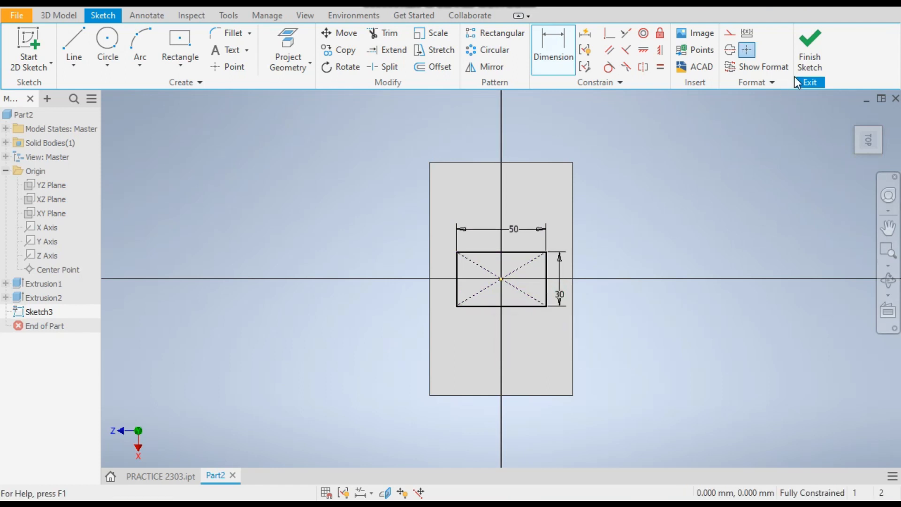
{"action": "left_click", "coordinate": [810, 48]}
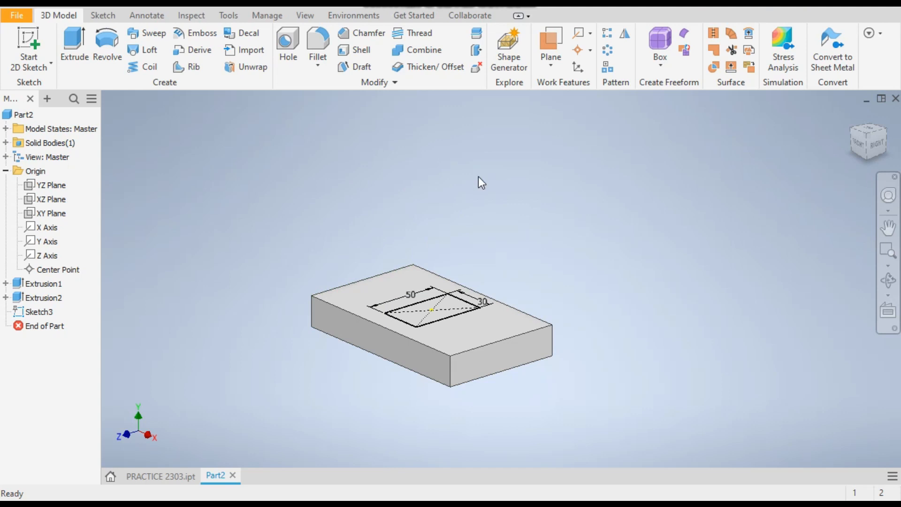
End the section view to show the whole model again.
{"action": "left_click", "coordinate": [306, 17]}
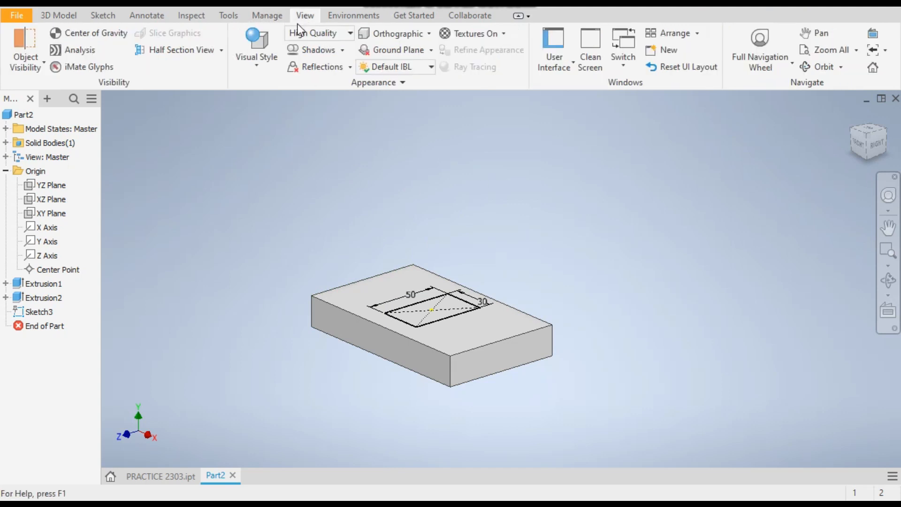
{"action": "left_click", "coordinate": [222, 51]}
{"action": "left_click", "coordinate": [221, 51]}
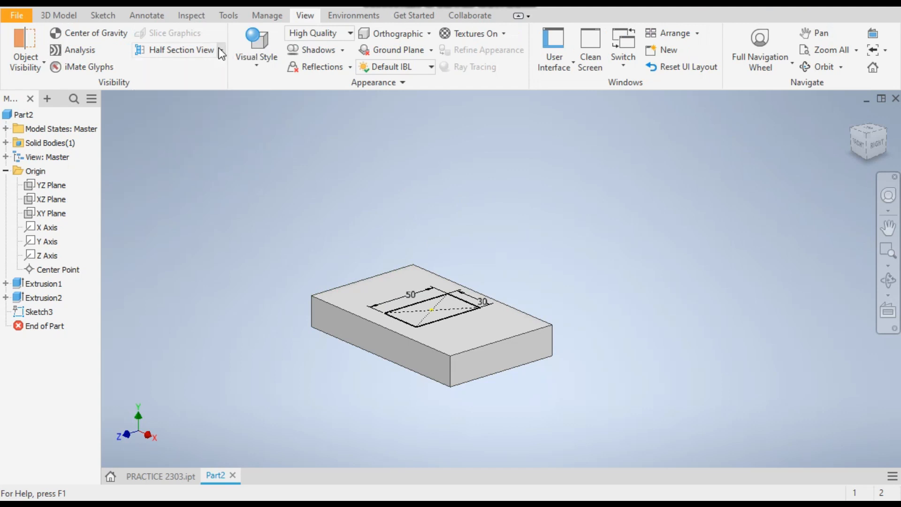
{"action": "left_click", "coordinate": [177, 50]}
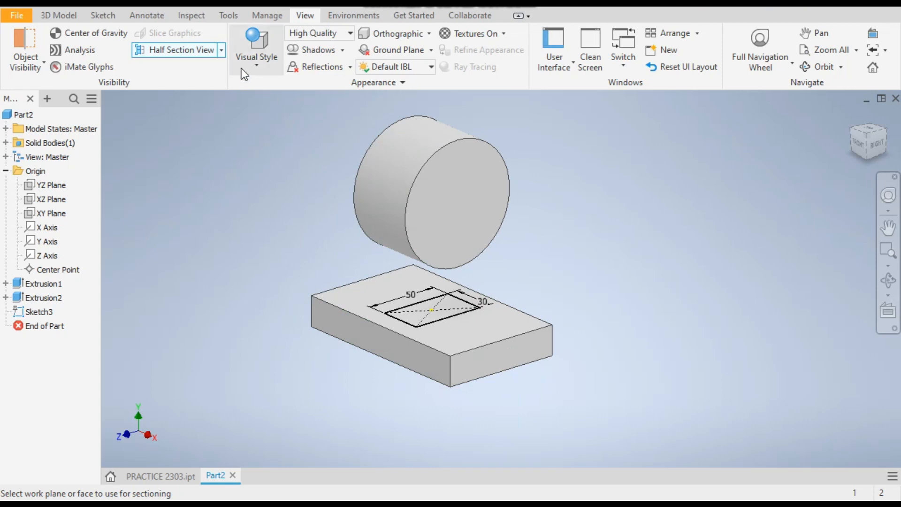
{"action": "left_click", "coordinate": [222, 50]}
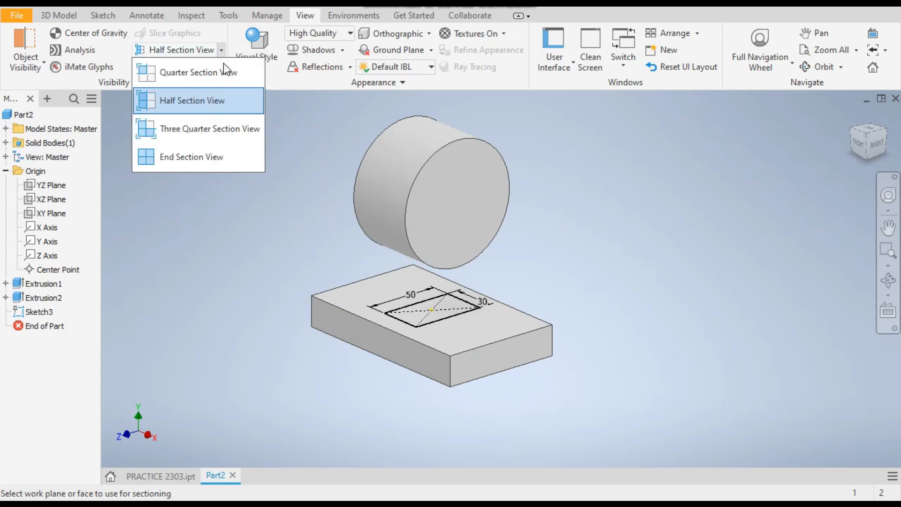
{"action": "left_click", "coordinate": [219, 156]}
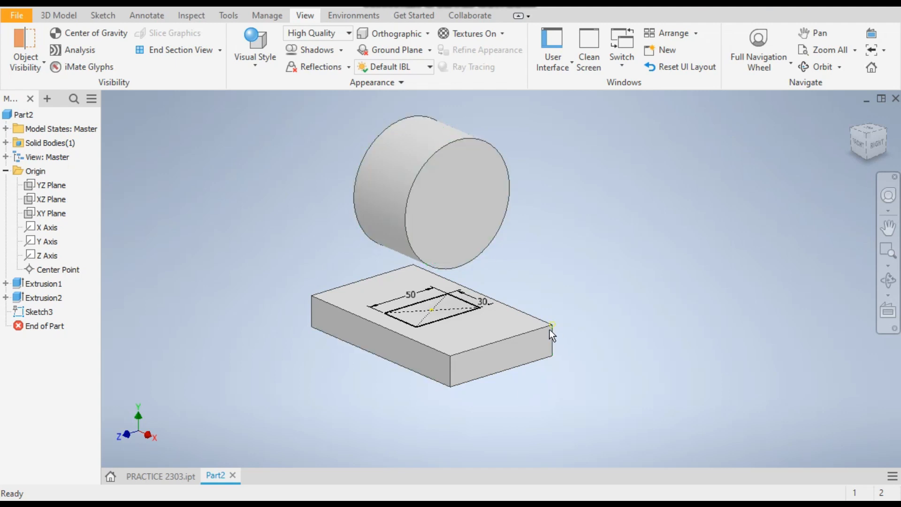
Extrude the rectangle sketch upward to the next face, joining the column to the cylinder.
{"action": "left_click", "coordinate": [58, 15]}
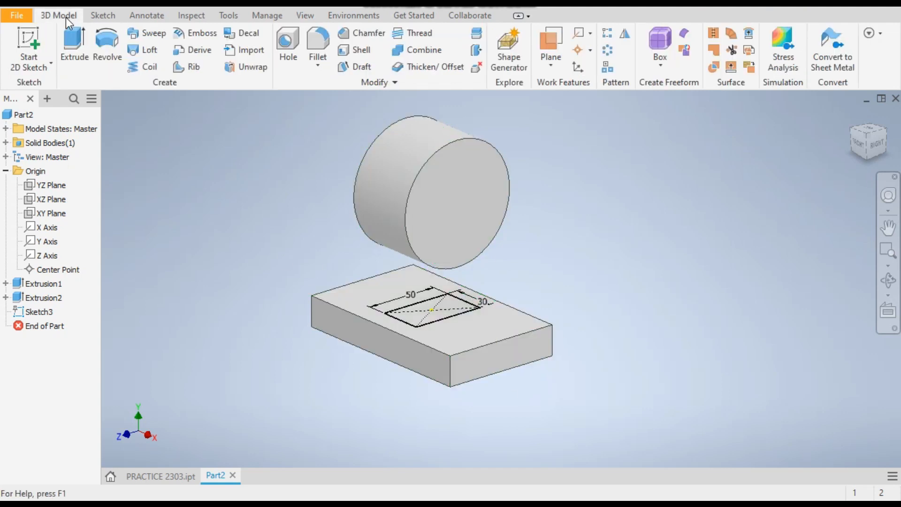
{"action": "left_click", "coordinate": [74, 45]}
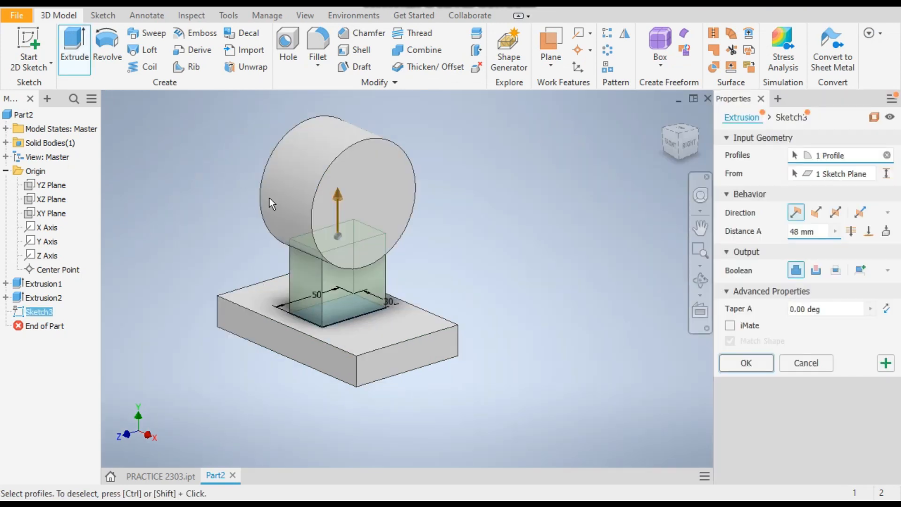
{"action": "scroll", "coordinate": [303, 289], "scroll_direction": "up", "scroll_amount": 3}
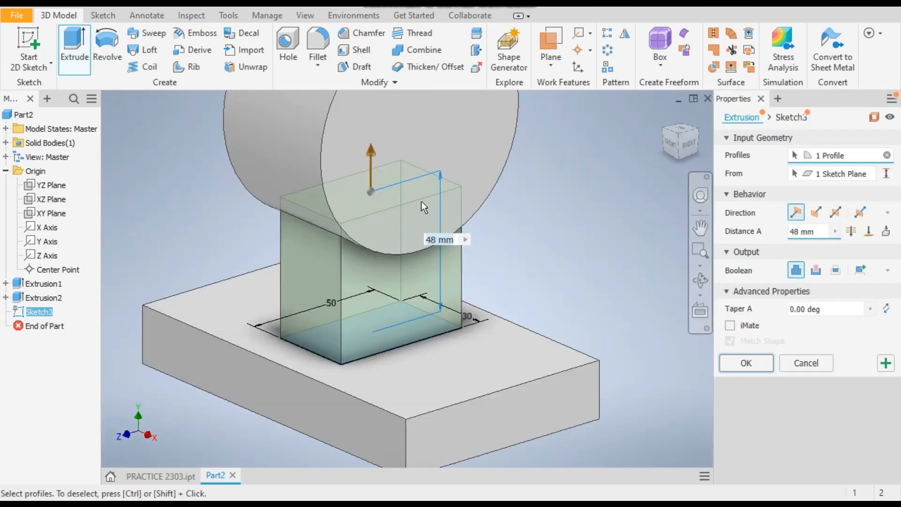
{"action": "scroll", "coordinate": [422, 202], "scroll_direction": "down", "scroll_amount": 2}
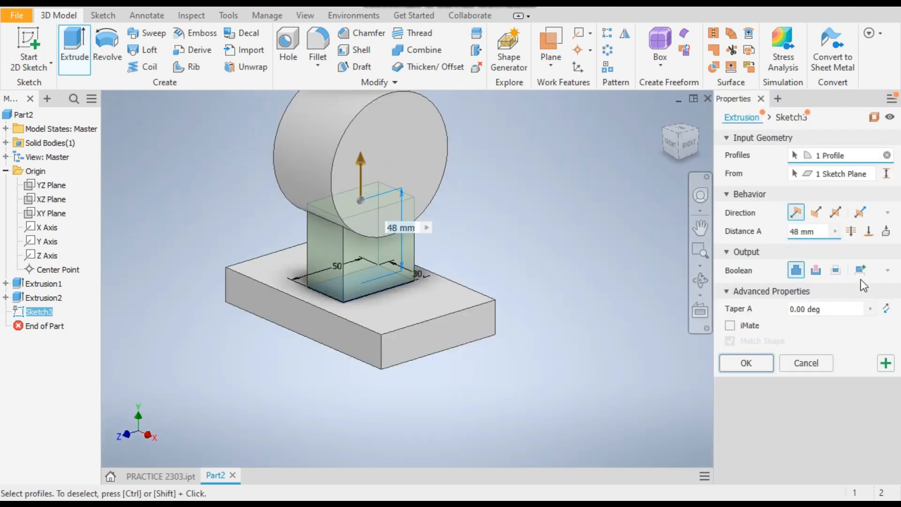
{"action": "left_click", "coordinate": [885, 232]}
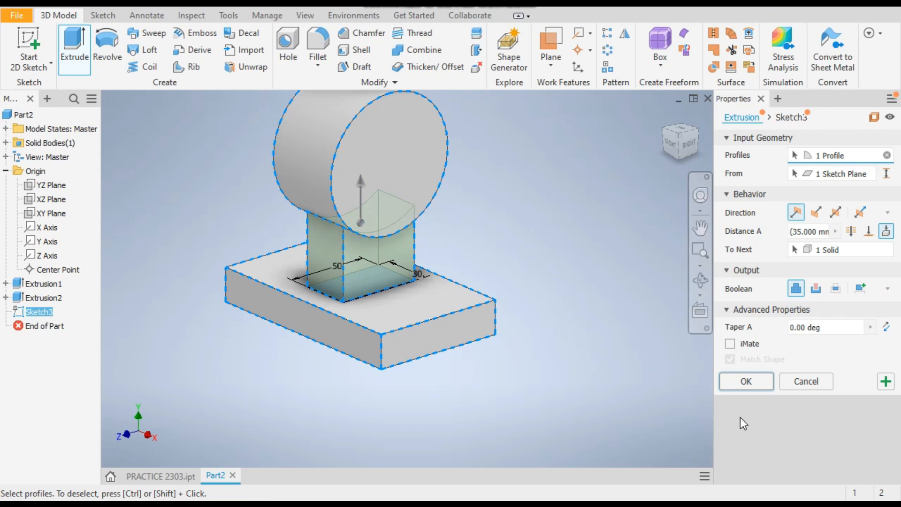
{"action": "left_click", "coordinate": [749, 382]}
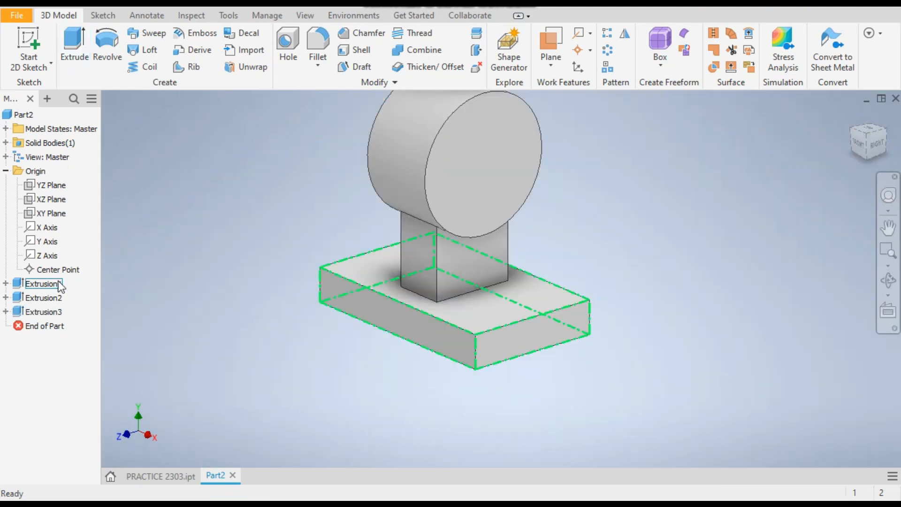
Inspect where the column meets the cylinder and compare the model with the reference part.
{"action": "scroll", "coordinate": [502, 224], "scroll_direction": "up", "scroll_amount": 5}
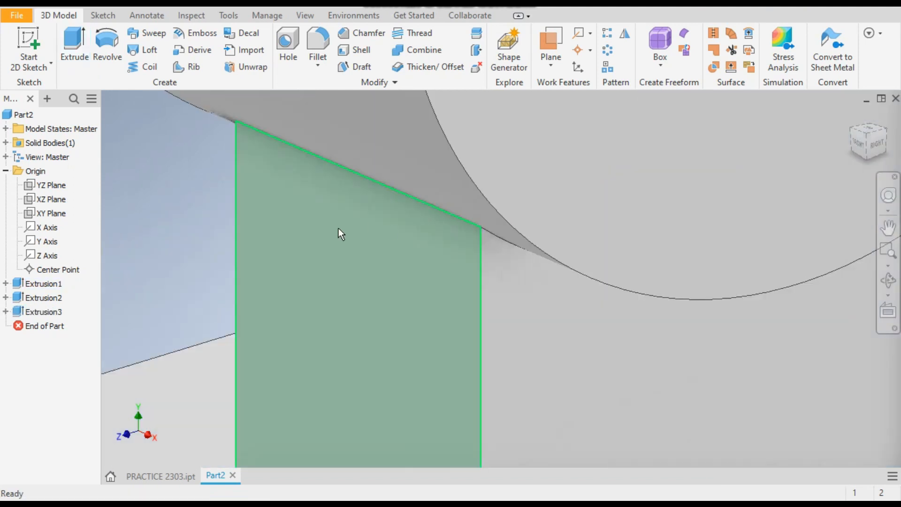
{"action": "scroll", "coordinate": [466, 227], "scroll_direction": "up", "scroll_amount": 2}
{"action": "scroll", "coordinate": [466, 229], "scroll_direction": "down", "scroll_amount": 8}
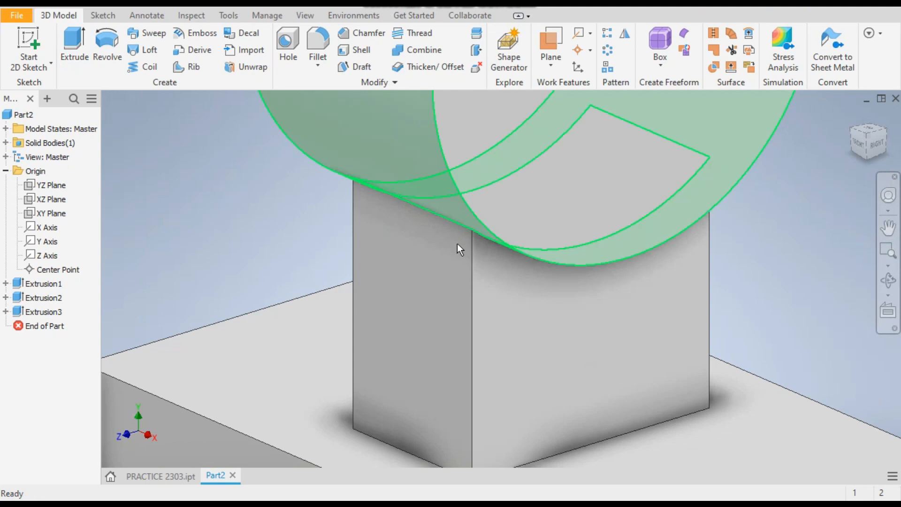
{"action": "scroll", "coordinate": [422, 272], "scroll_direction": "up", "scroll_amount": 3}
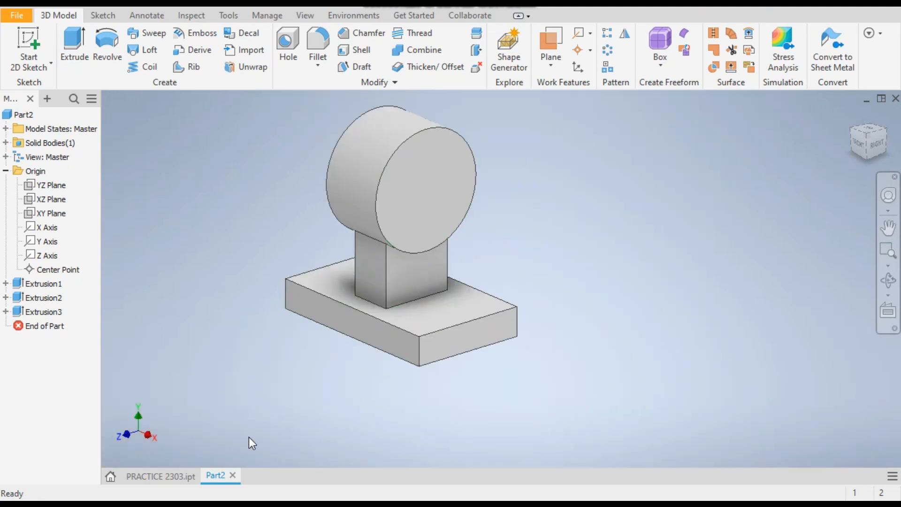
{"action": "left_click", "coordinate": [169, 476]}
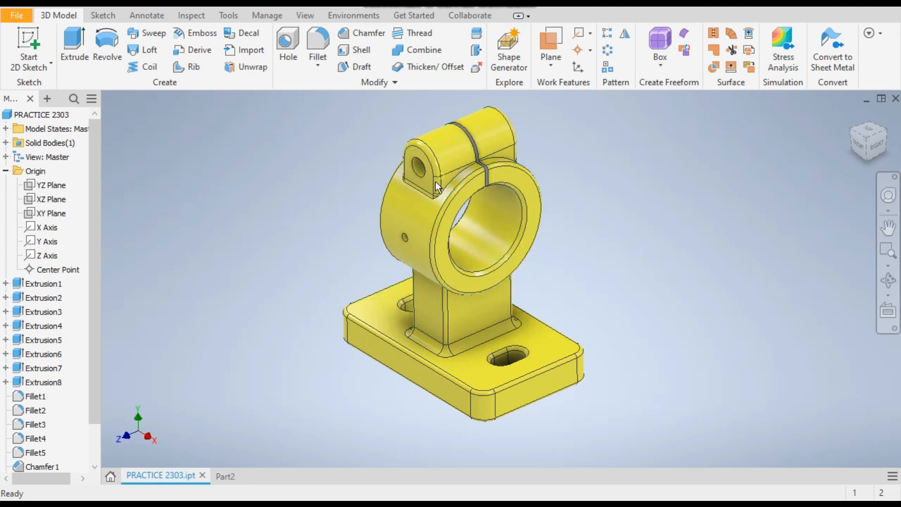
{"action": "left_click", "coordinate": [226, 477]}
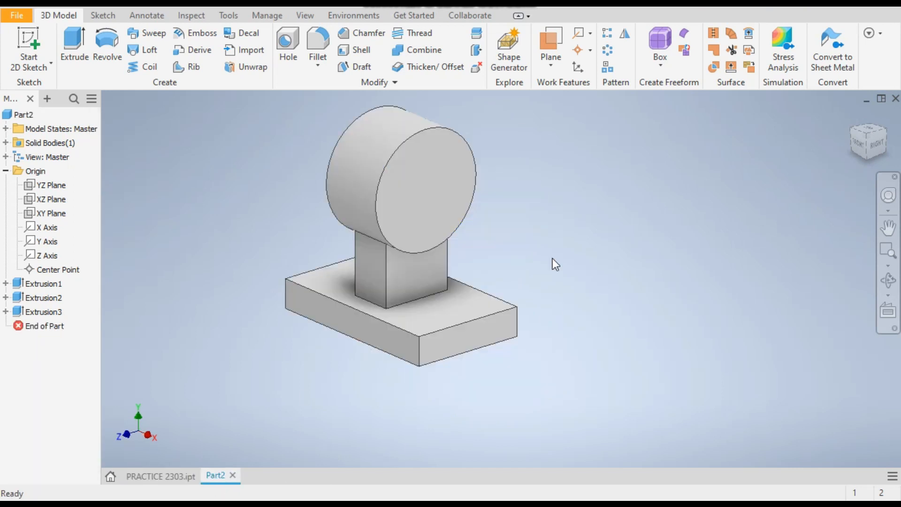
Start a sketch on the XY Plane and draw a 32 mm diameter circle centred on the vertical axis above the column.
{"action": "left_click", "coordinate": [49, 213]}
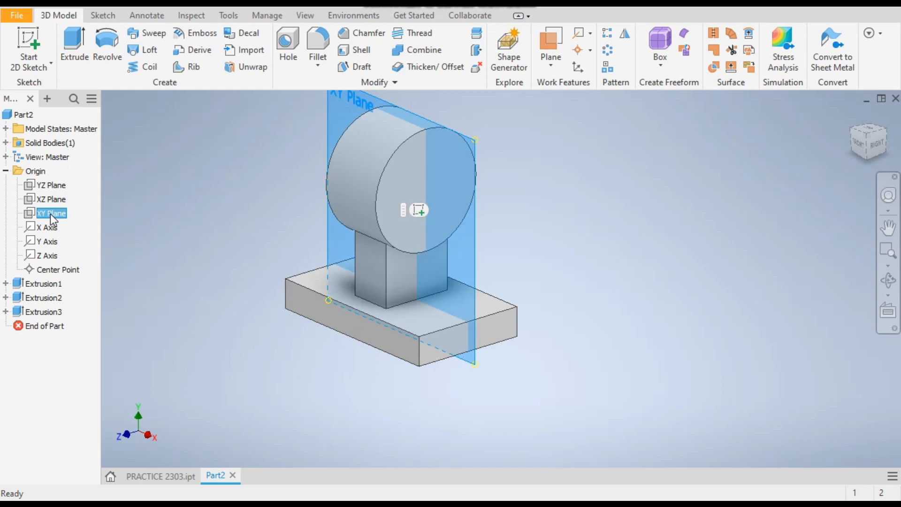
{"action": "left_click", "coordinate": [419, 210]}
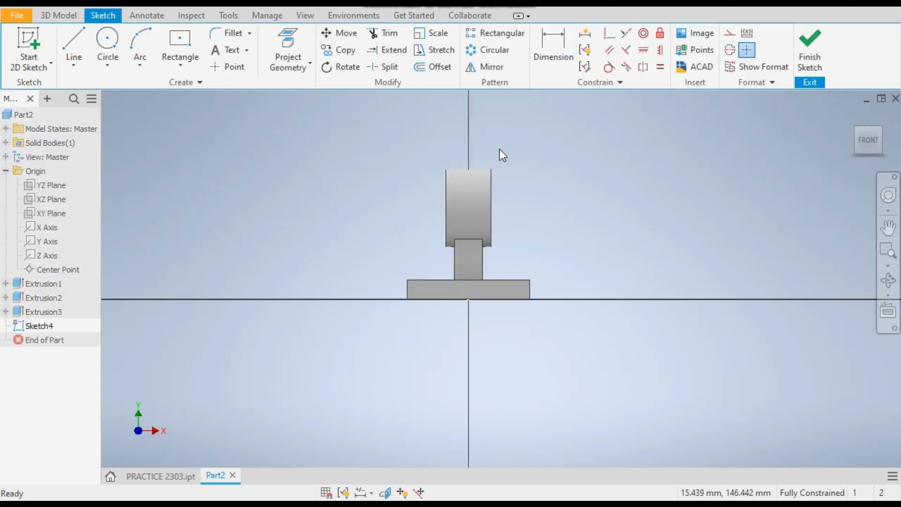
{"action": "scroll", "coordinate": [499, 149], "scroll_direction": "up", "scroll_amount": 5}
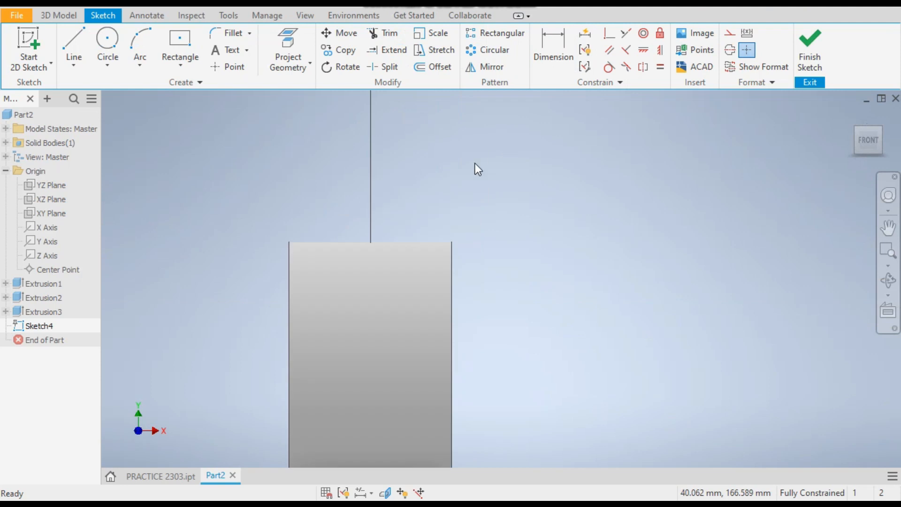
{"action": "left_click", "coordinate": [108, 44]}
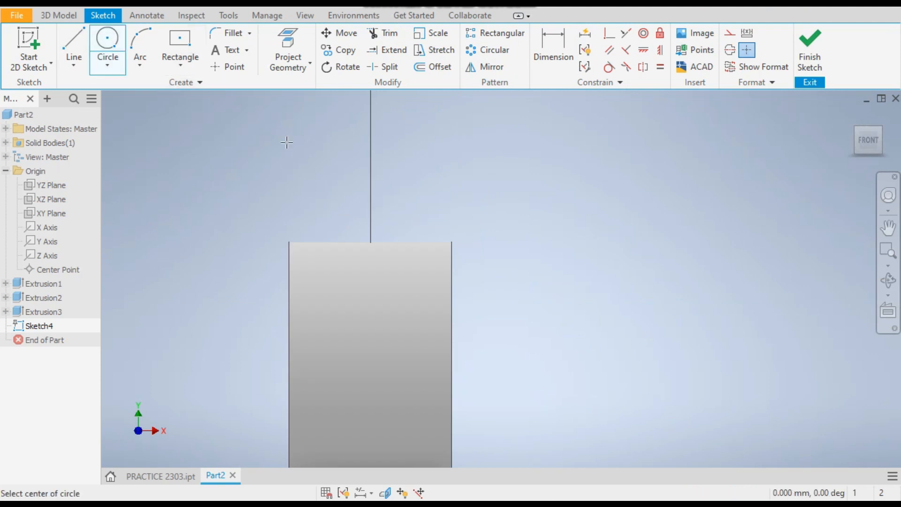
{"action": "left_click", "coordinate": [371, 189]}
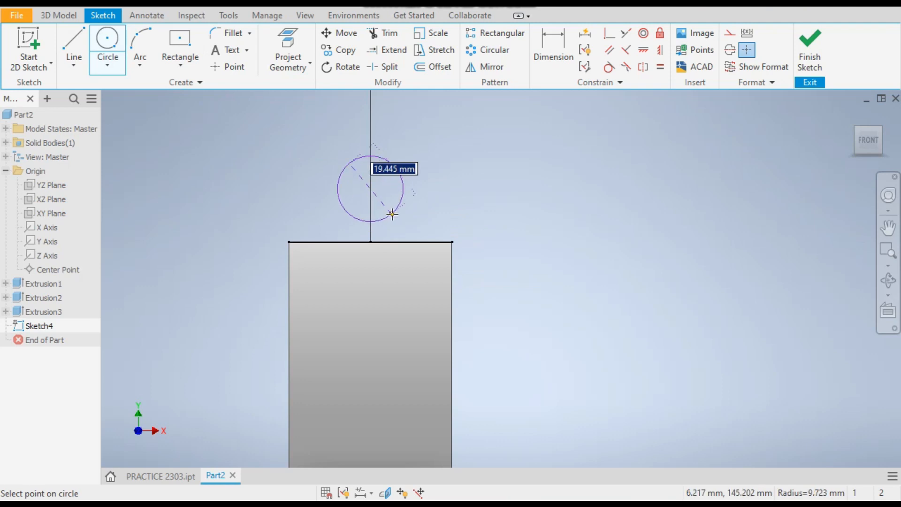
{"action": "type", "text": "32"}
{"action": "key", "text": "Return"}
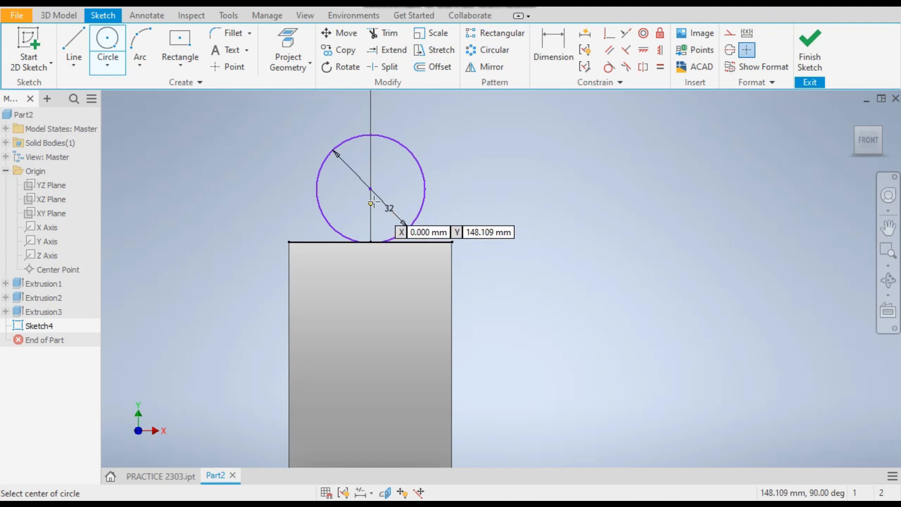
{"action": "left_click", "coordinate": [370, 188]}
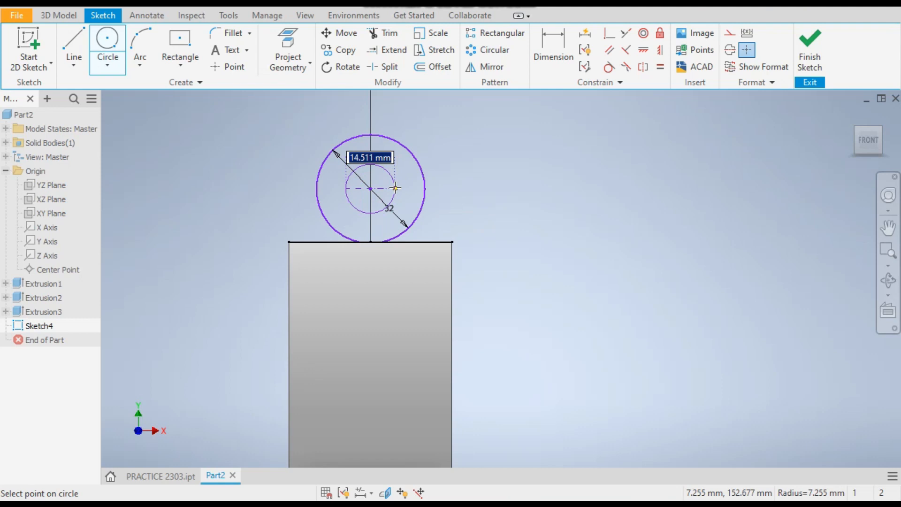
{"action": "type", "text": "12"}
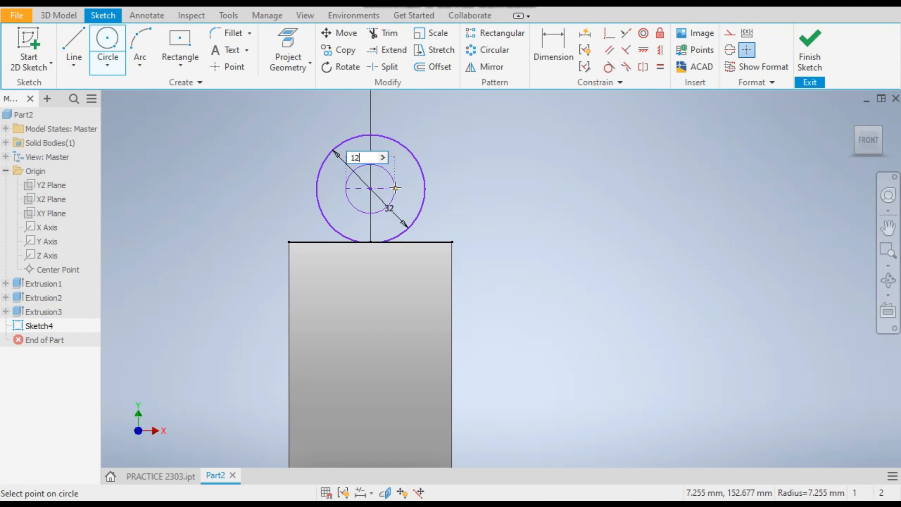
{"action": "key", "text": "BackSpace"}
{"action": "key", "text": "BackSpace"}
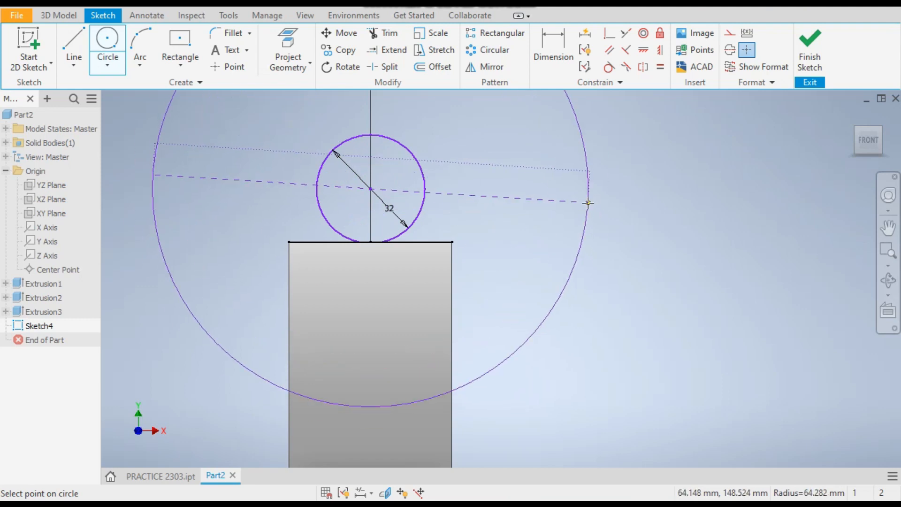
{"action": "key", "text": "Escape"}
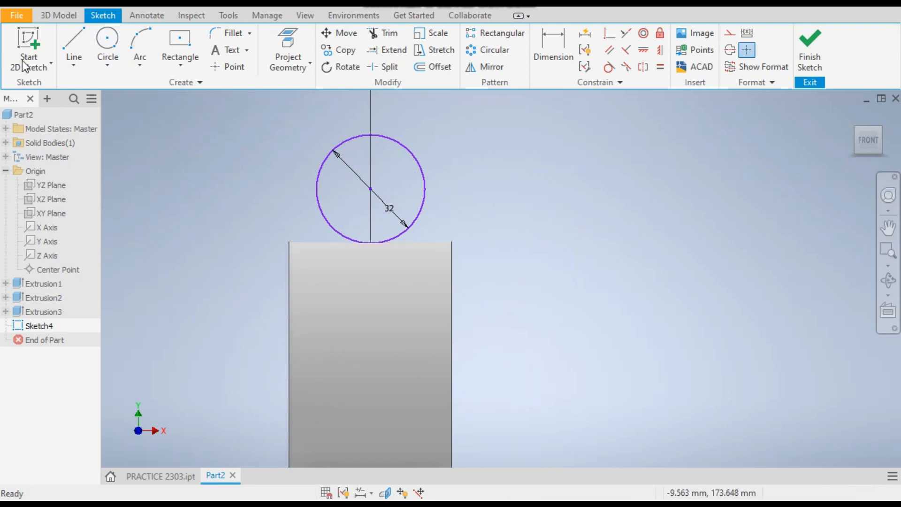
Apply a half section view through the base plate's front face with an offset of -40 mm.
{"action": "scroll", "coordinate": [462, 208], "scroll_direction": "down", "scroll_amount": 3}
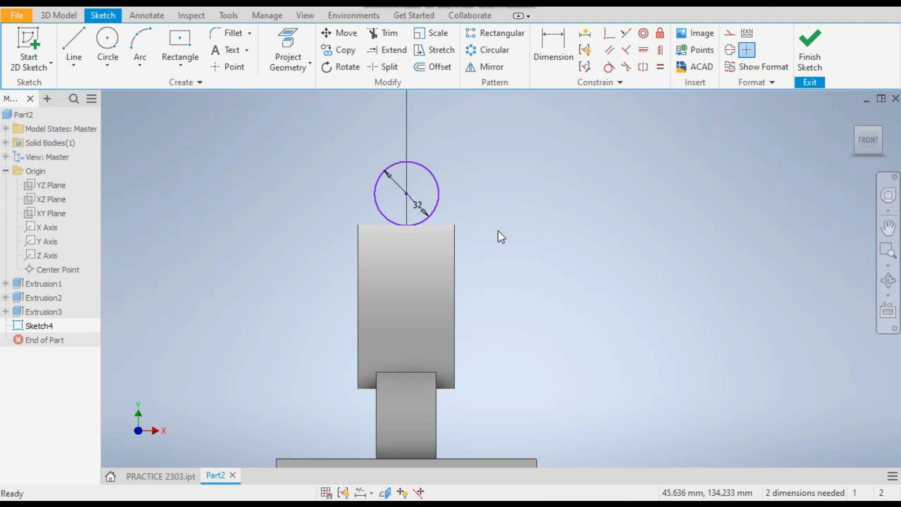
{"action": "middle_click_drag", "start_coordinate": [506, 238], "coordinate": [443, 248], "text": "shift"}
{"action": "scroll", "coordinate": [150, 129], "scroll_direction": "down", "scroll_amount": 3}
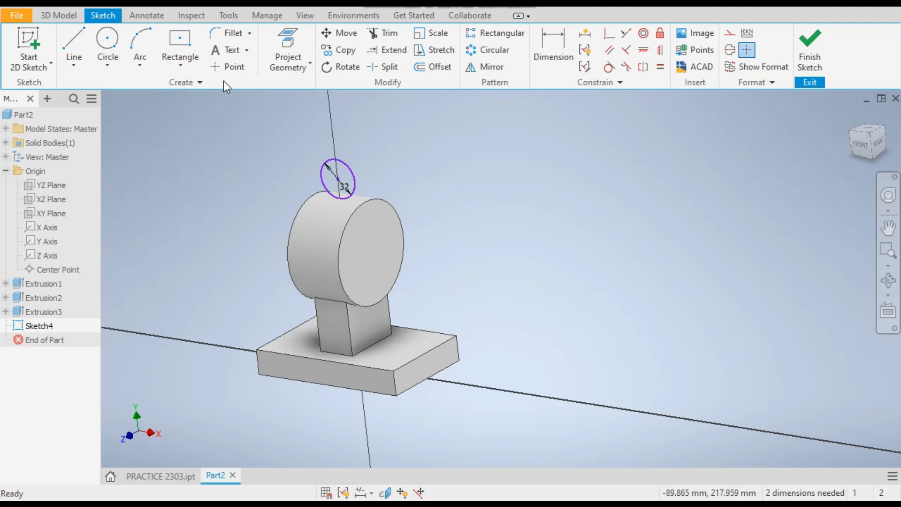
{"action": "left_click", "coordinate": [312, 15]}
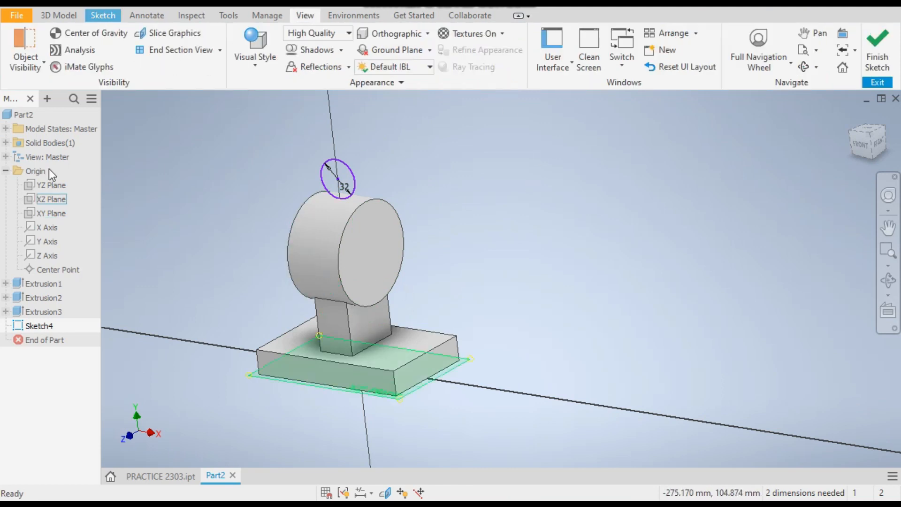
{"action": "left_click", "coordinate": [219, 50]}
{"action": "left_click", "coordinate": [186, 101]}
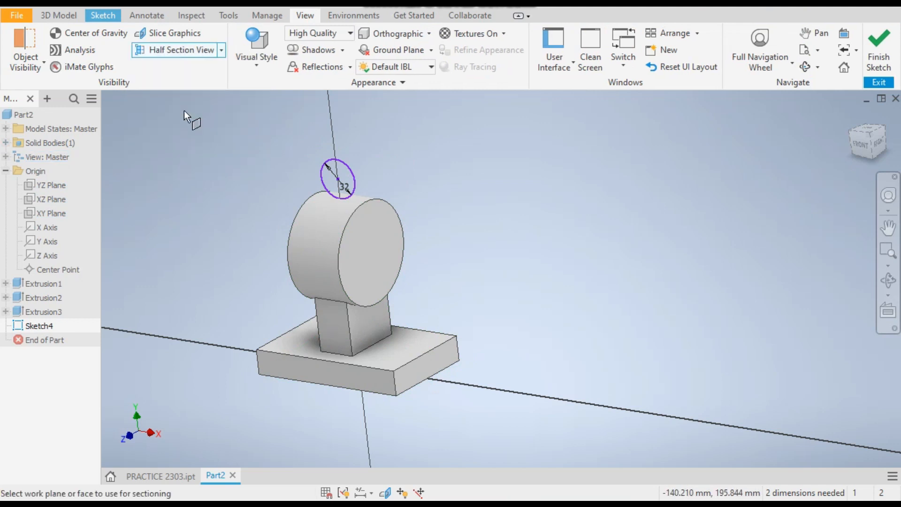
{"action": "left_click", "coordinate": [323, 371]}
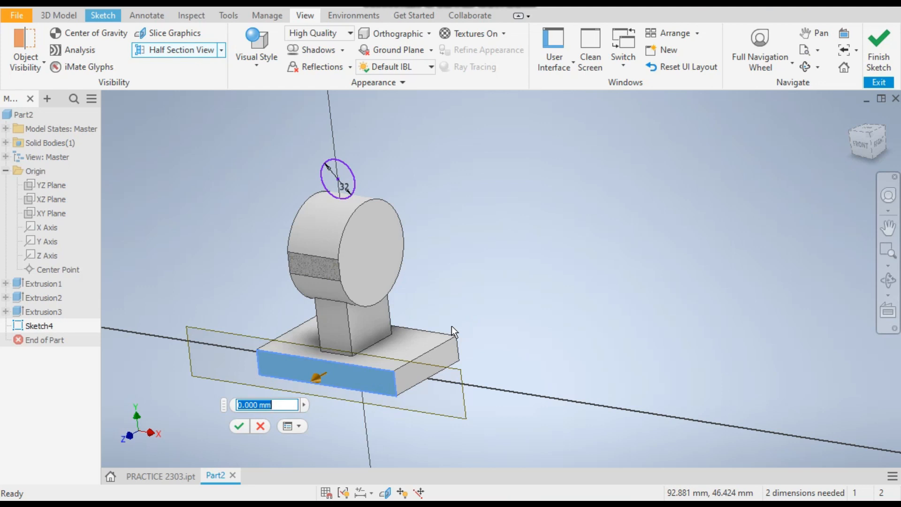
{"action": "type", "text": "-40"}
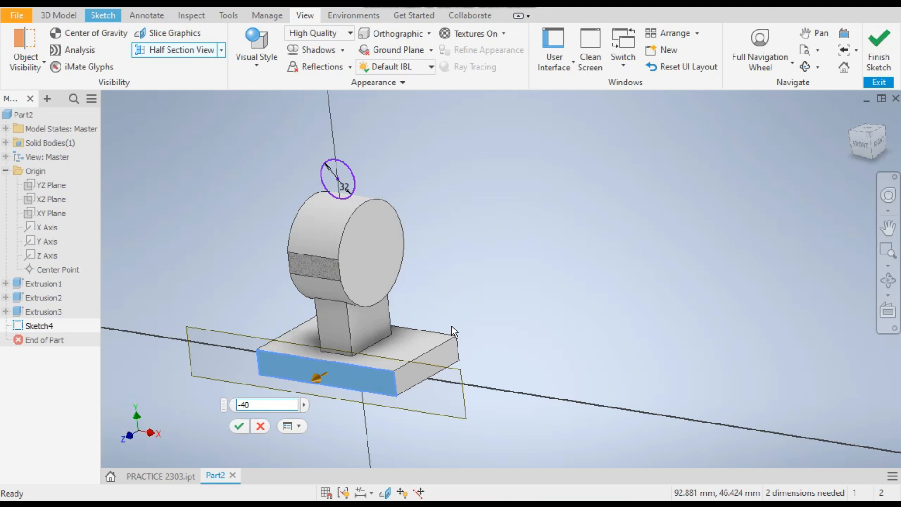
{"action": "key", "text": "Return"}
{"action": "scroll", "coordinate": [348, 186], "scroll_direction": "up", "scroll_amount": 3}
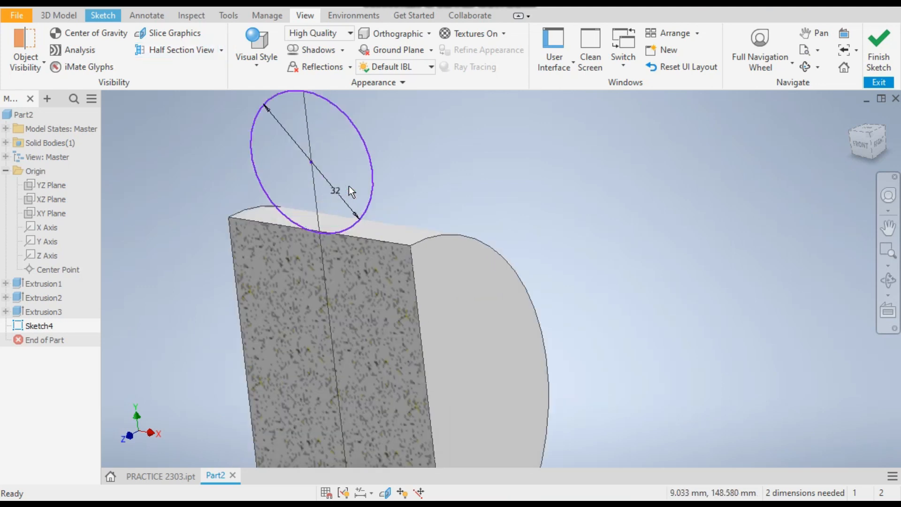
{"action": "left_click", "coordinate": [860, 145]}
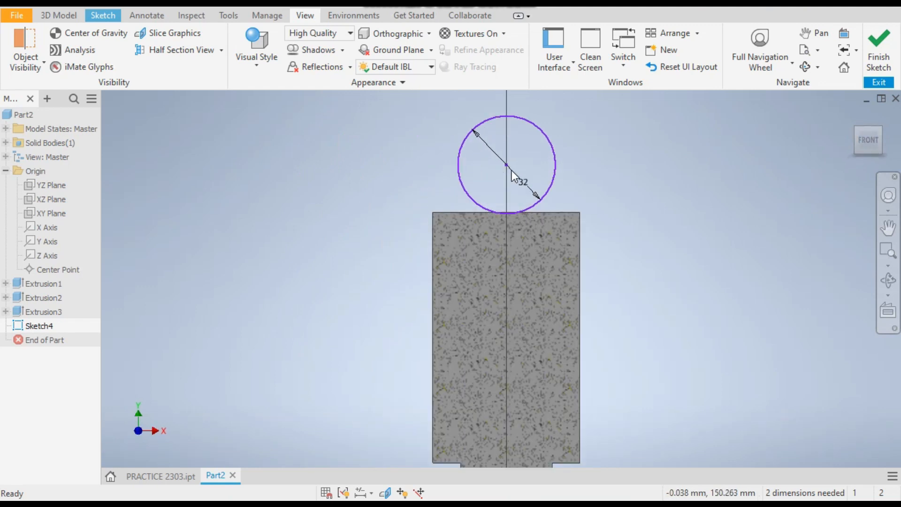
{"action": "scroll", "coordinate": [511, 173], "scroll_direction": "up", "scroll_amount": 3}
{"action": "scroll", "coordinate": [595, 174], "scroll_direction": "down", "scroll_amount": 3}
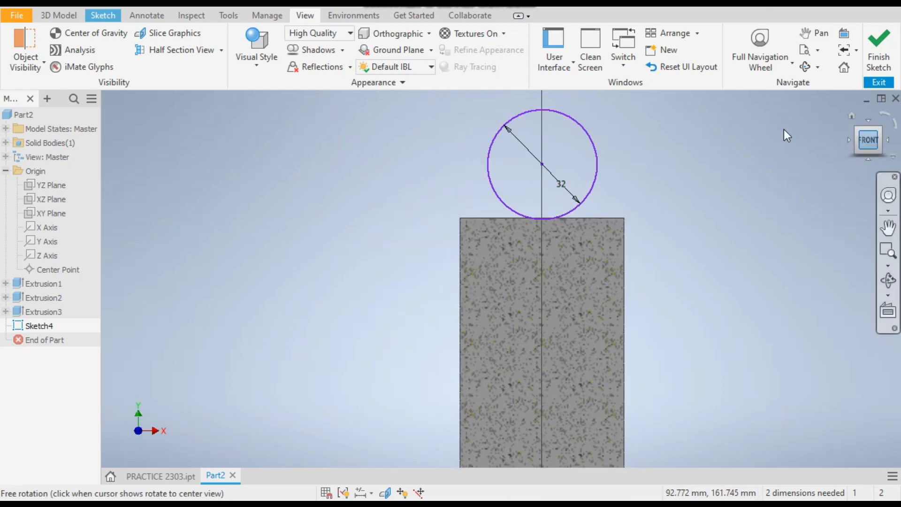
Draw a three-line open profile from the circle's left quadrant down, across, and up to its right quadrant.
{"action": "scroll", "coordinate": [665, 125], "scroll_direction": "up", "scroll_amount": 2}
{"action": "left_click", "coordinate": [101, 16]}
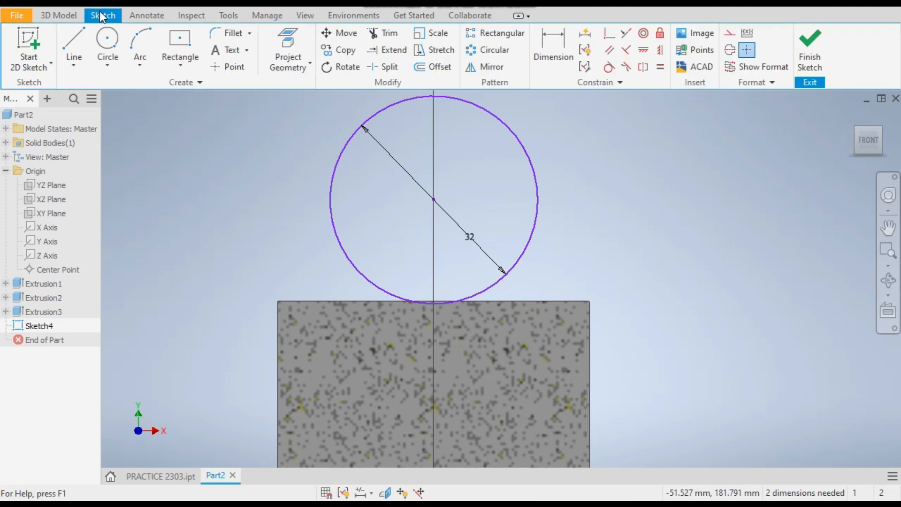
{"action": "left_click", "coordinate": [74, 47]}
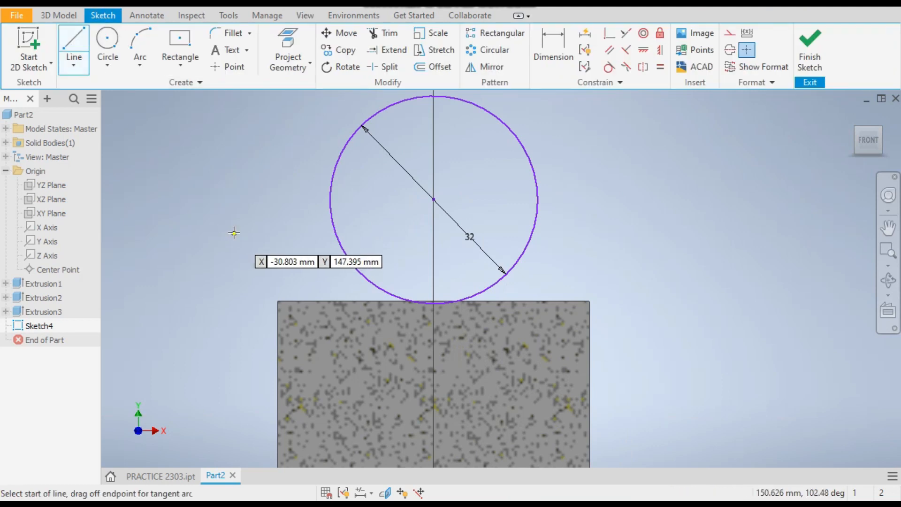
{"action": "left_click", "coordinate": [329, 199]}
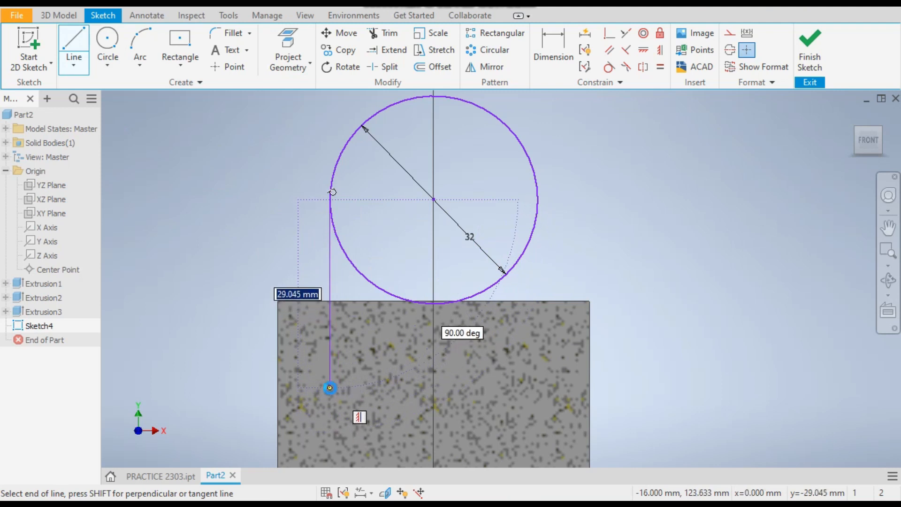
{"action": "left_click", "coordinate": [329, 388]}
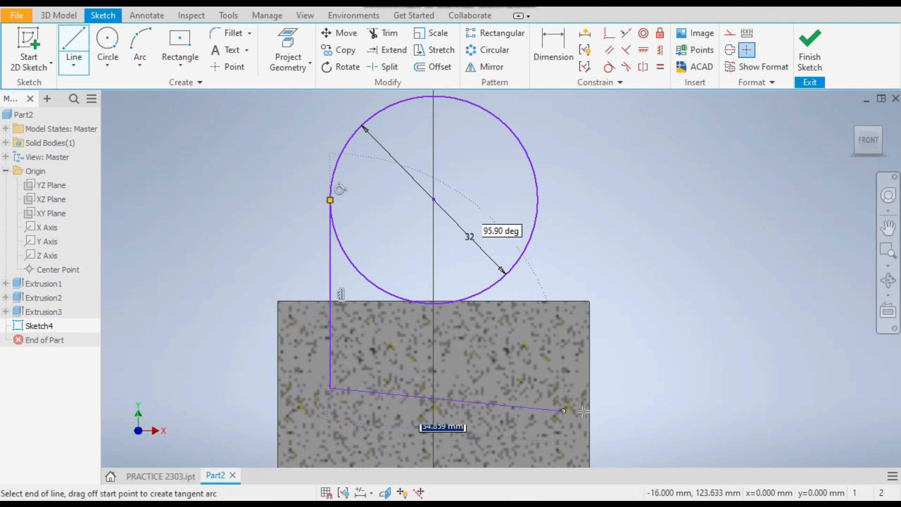
{"action": "left_click", "coordinate": [538, 389]}
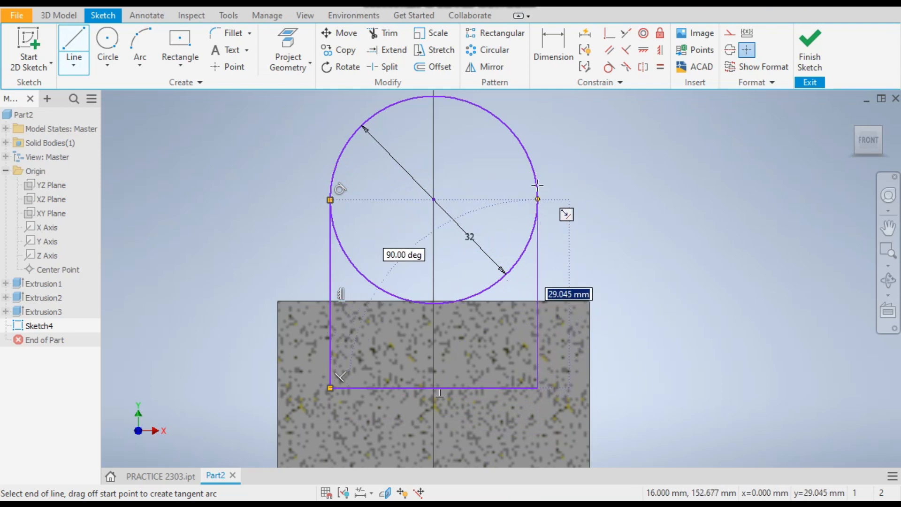
{"action": "left_click", "coordinate": [537, 199]}
{"action": "right_click", "coordinate": [591, 175]}
{"action": "left_click", "coordinate": [641, 176]}
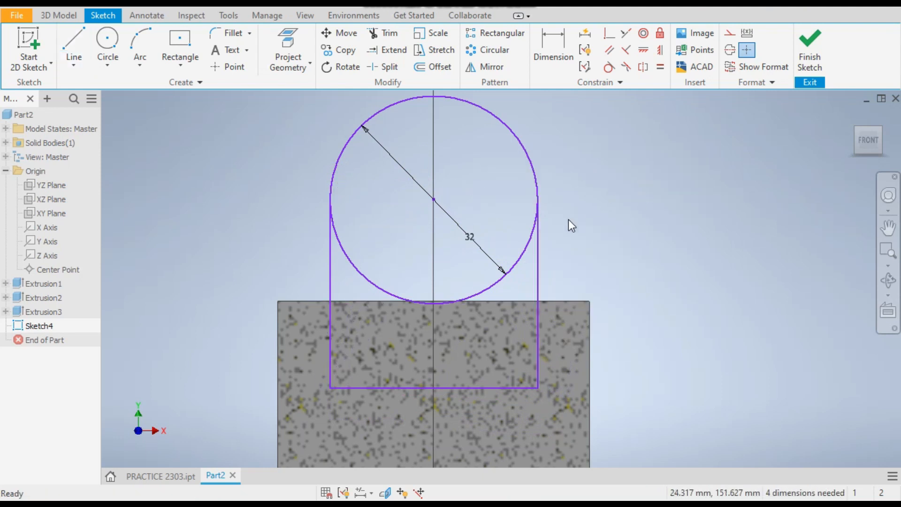
Apply a tangent constraint between the profile's right vertical line and the circle.
{"action": "mouse_move", "coordinate": [537, 235]}
{"action": "left_mouse_down"}
{"action": "mouse_move", "coordinate": [582, 250]}
{"action": "mouse_move", "coordinate": [512, 251]}
{"action": "left_mouse_up"}
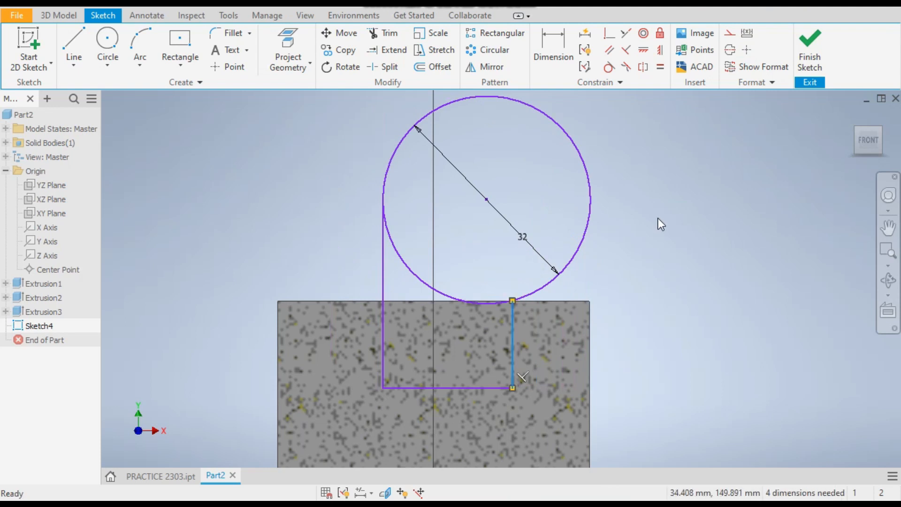
{"action": "left_click", "coordinate": [609, 67]}
{"action": "left_click", "coordinate": [513, 351]}
{"action": "left_click", "coordinate": [589, 232]}
{"action": "right_click", "coordinate": [590, 224]}
{"action": "key", "text": "Escape"}
{"action": "left_click_drag", "start_coordinate": [308, 266], "coordinate": [314, 267]}
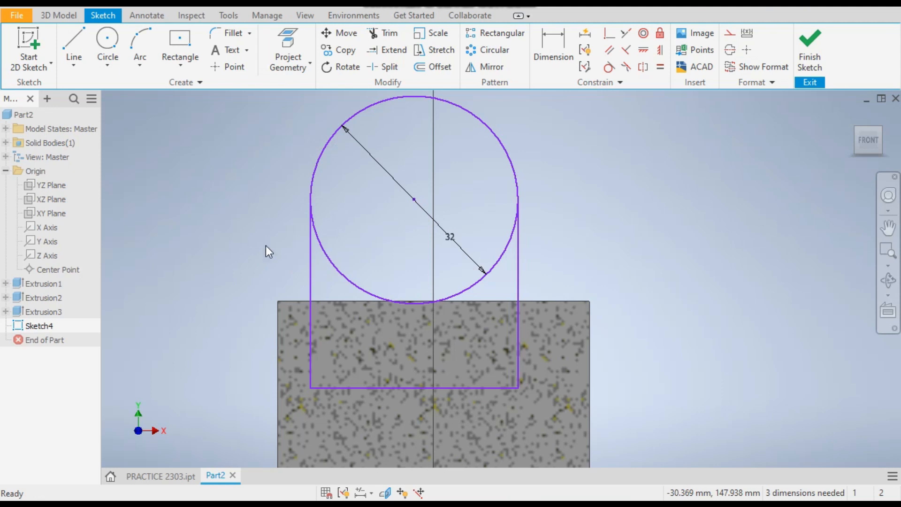
{"action": "scroll", "coordinate": [553, 186], "scroll_direction": "down", "scroll_amount": 4}
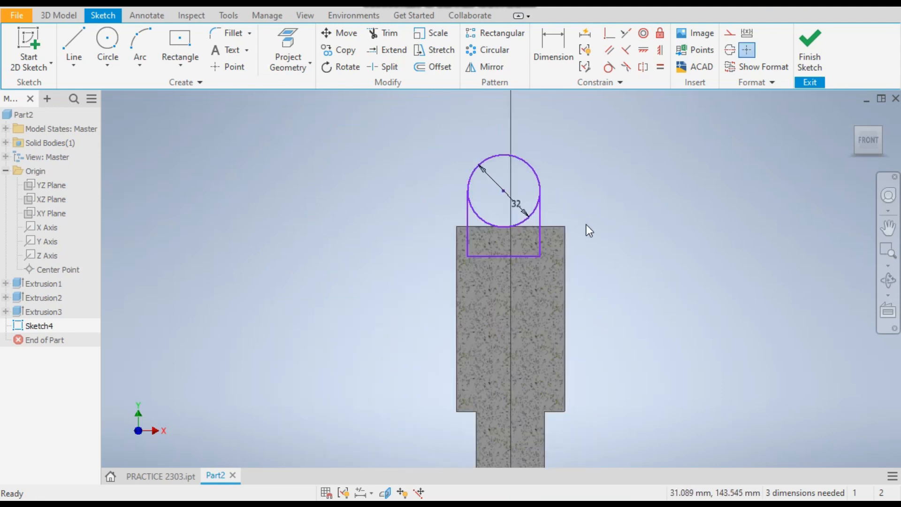
{"action": "scroll", "coordinate": [577, 235], "scroll_direction": "up", "scroll_amount": 3}
{"action": "scroll", "coordinate": [302, 188], "scroll_direction": "down", "scroll_amount": 2}
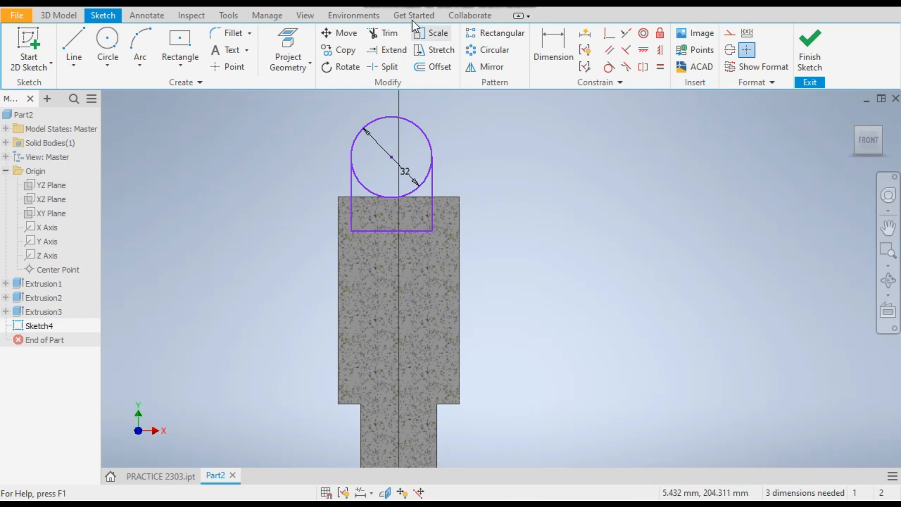
Dimension the circle centre's height above the base plate's bottom edge as 138 mm.
{"action": "left_click", "coordinate": [541, 43]}
{"action": "left_click", "coordinate": [430, 140]}
{"action": "scroll", "coordinate": [449, 176], "scroll_direction": "down", "scroll_amount": 3}
{"action": "left_click", "coordinate": [469, 304]}
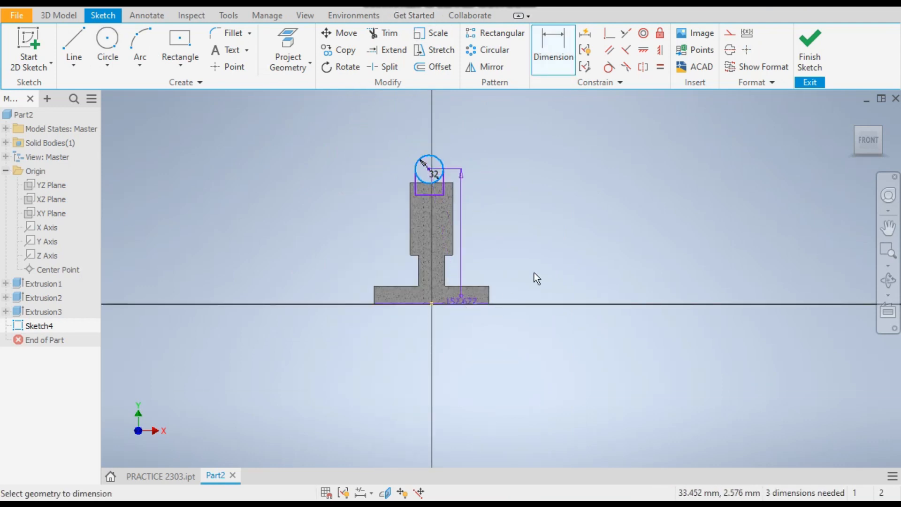
{"action": "left_click", "coordinate": [539, 256]}
{"action": "type", "text": "138"}
{"action": "key", "text": "Return"}
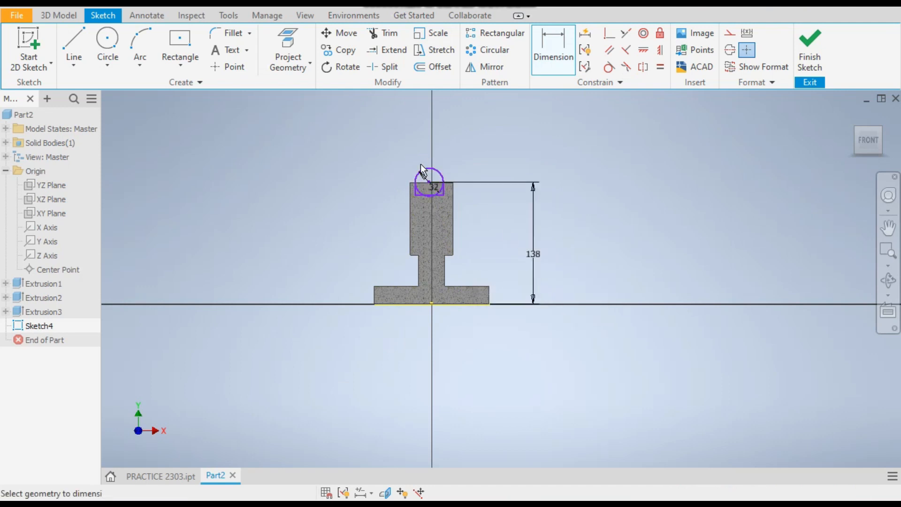
Dimension the profile's bottom line 25 mm below the circle centre.
{"action": "scroll", "coordinate": [434, 188], "scroll_direction": "up", "scroll_amount": 5}
{"action": "left_click", "coordinate": [486, 190]}
{"action": "left_click", "coordinate": [533, 197]}
{"action": "type", "text": "25"}
{"action": "key", "text": "Return"}
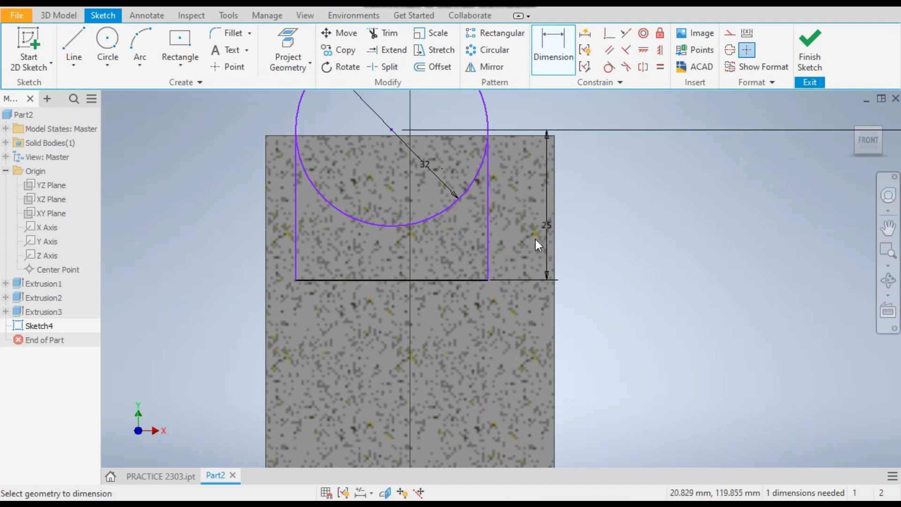
{"action": "scroll", "coordinate": [412, 273], "scroll_direction": "down", "scroll_amount": 3}
{"action": "right_click", "coordinate": [558, 129]}
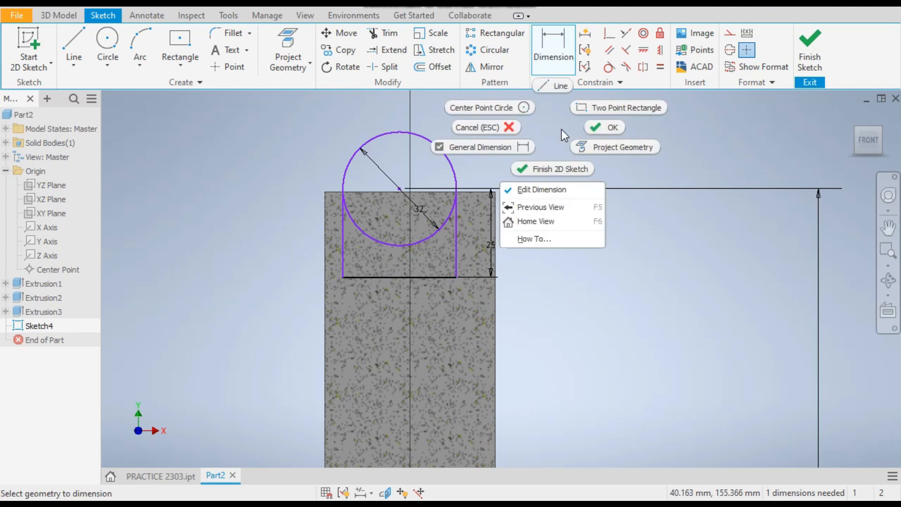
{"action": "left_click", "coordinate": [592, 130]}
Constrain the circle centre vertically to the origin point and finish the sketch.
{"action": "scroll", "coordinate": [288, 130], "scroll_direction": "down", "scroll_amount": 2}
{"action": "mouse_move", "coordinate": [353, 162]}
{"action": "left_mouse_down"}
{"action": "mouse_move", "coordinate": [412, 160]}
{"action": "mouse_move", "coordinate": [362, 161]}
{"action": "left_mouse_up"}
{"action": "left_click", "coordinate": [643, 50]}
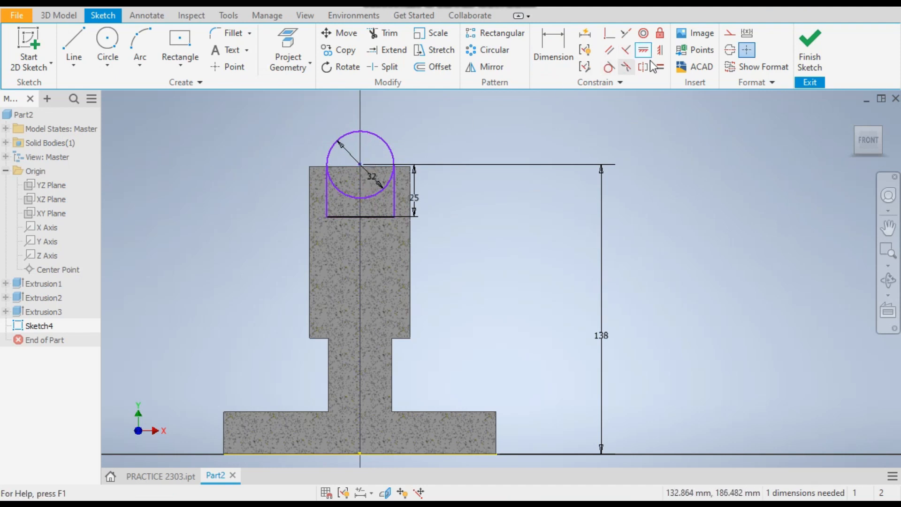
{"action": "left_click", "coordinate": [660, 50]}
{"action": "left_click", "coordinate": [362, 166]}
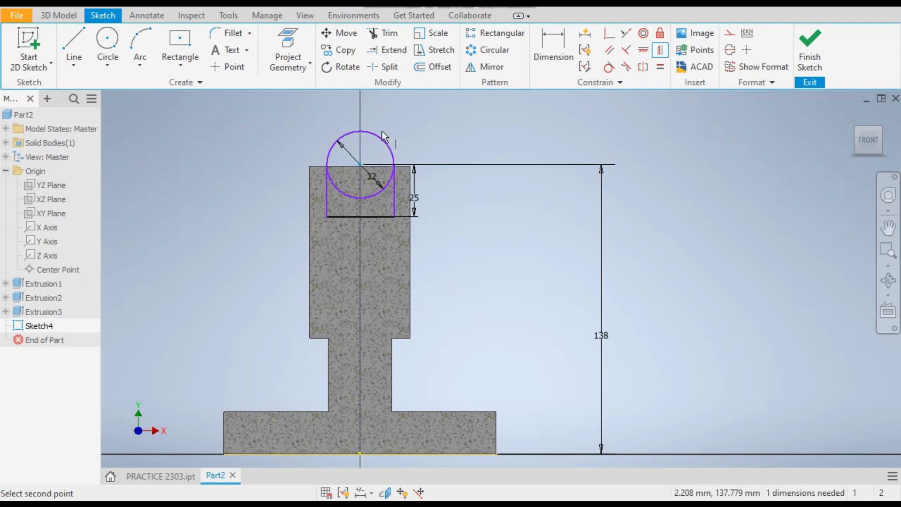
{"action": "scroll", "coordinate": [375, 128], "scroll_direction": "down", "scroll_amount": 2}
{"action": "left_click", "coordinate": [366, 319]}
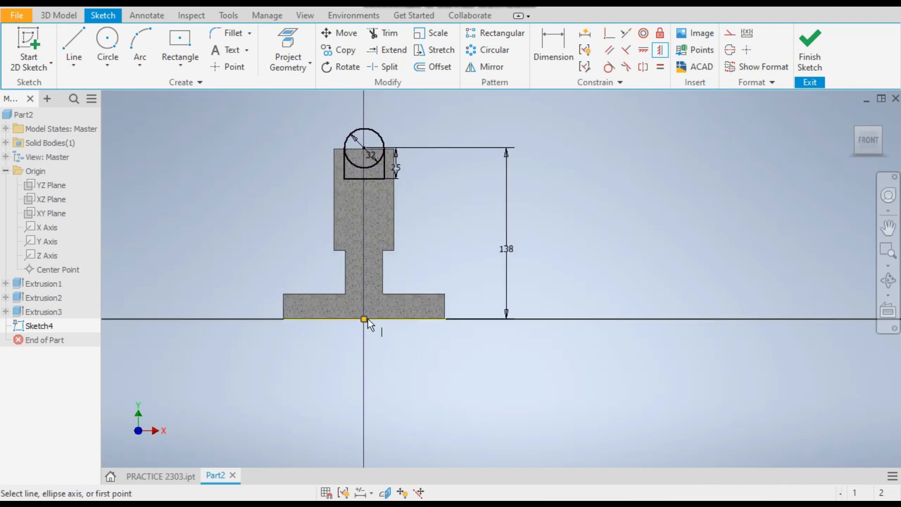
{"action": "scroll", "coordinate": [368, 118], "scroll_direction": "up", "scroll_amount": 2}
{"action": "right_click", "coordinate": [368, 117]}
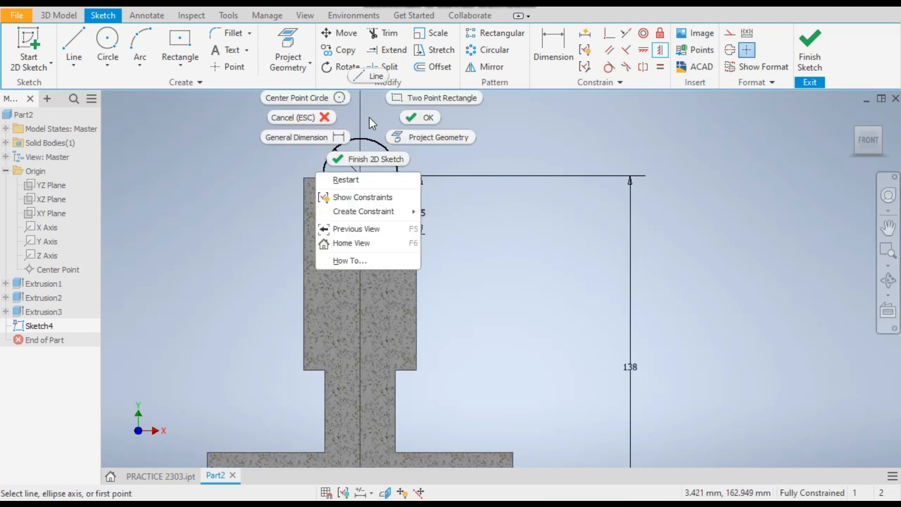
{"action": "left_click", "coordinate": [416, 119]}
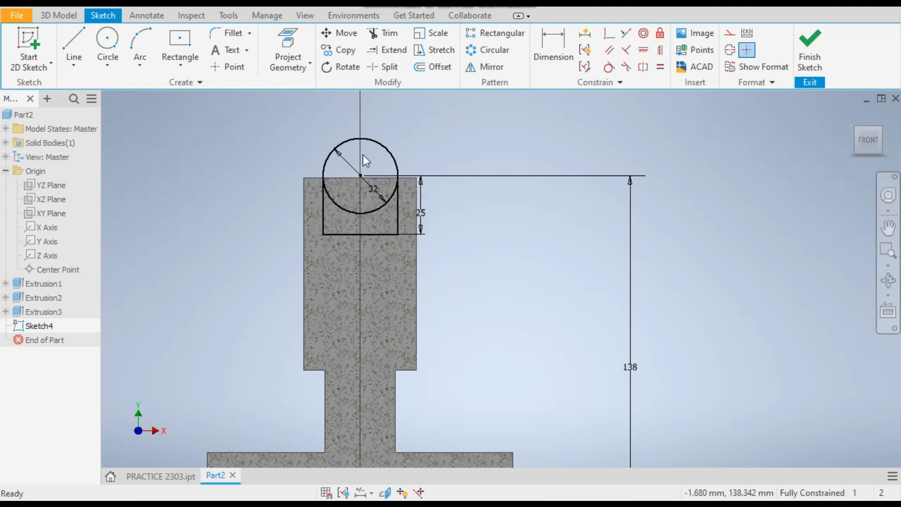
{"action": "scroll", "coordinate": [362, 154], "scroll_direction": "down", "scroll_amount": 2}
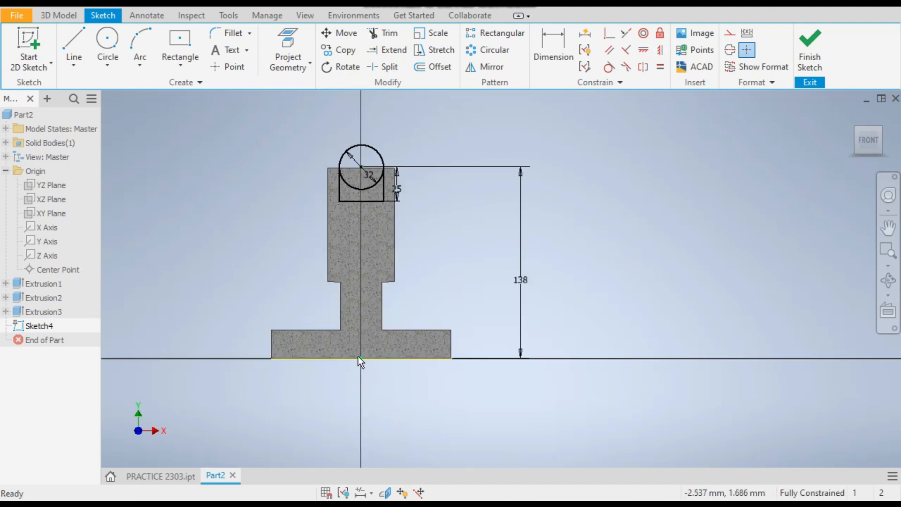
{"action": "left_click", "coordinate": [823, 57]}
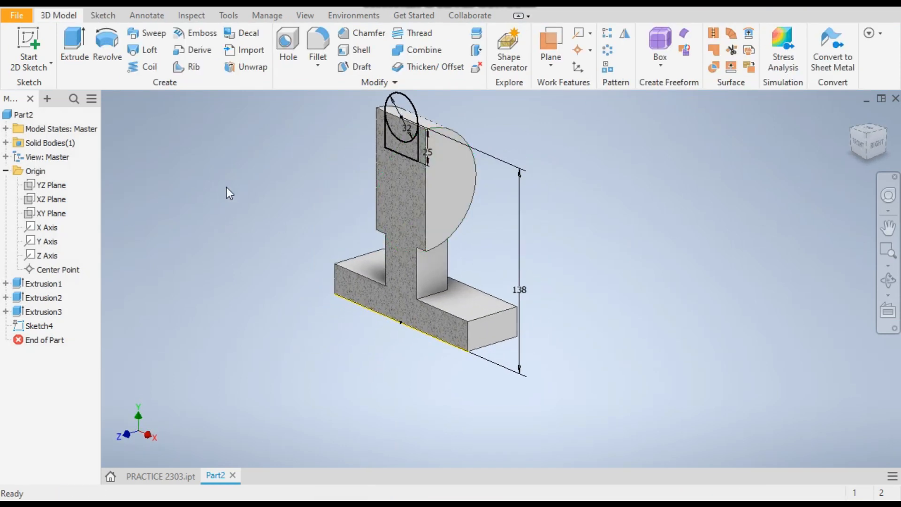
{"action": "left_click", "coordinate": [73, 45]}
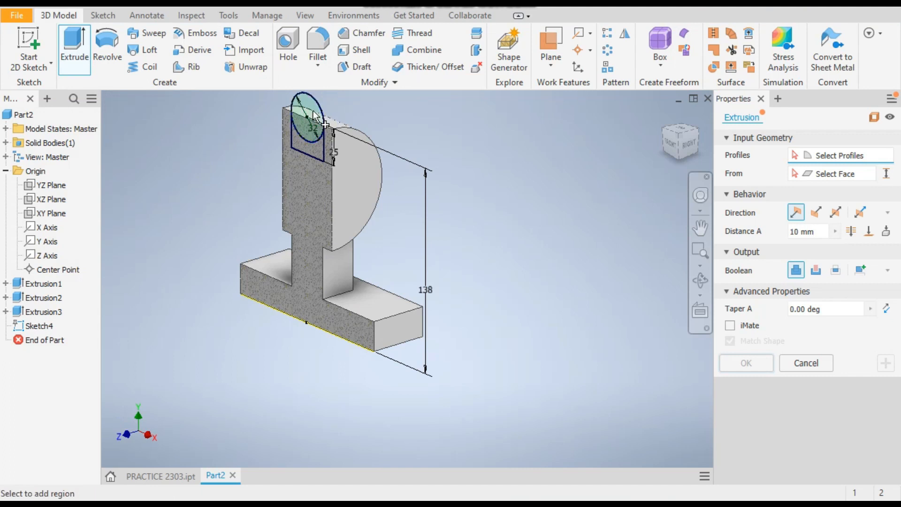
{"action": "left_click", "coordinate": [303, 120]}
{"action": "left_click", "coordinate": [316, 160]}
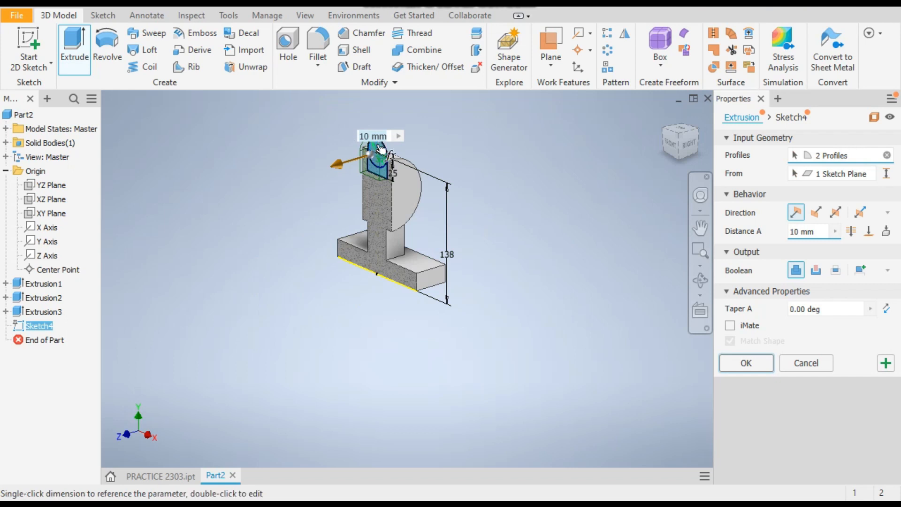
{"action": "scroll", "coordinate": [373, 141], "scroll_direction": "up", "scroll_amount": 5}
{"action": "scroll", "coordinate": [208, 169], "scroll_direction": "down", "scroll_amount": 3}
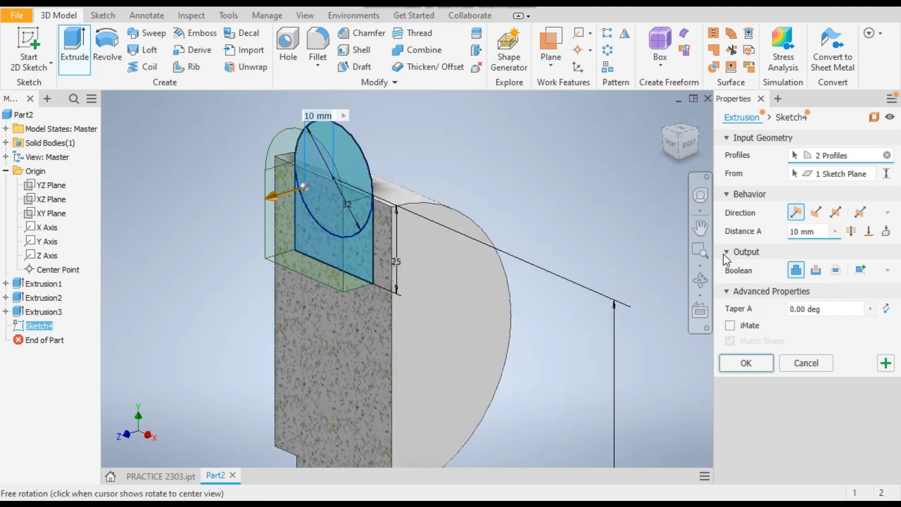
End the half section view.
{"action": "left_click", "coordinate": [305, 15]}
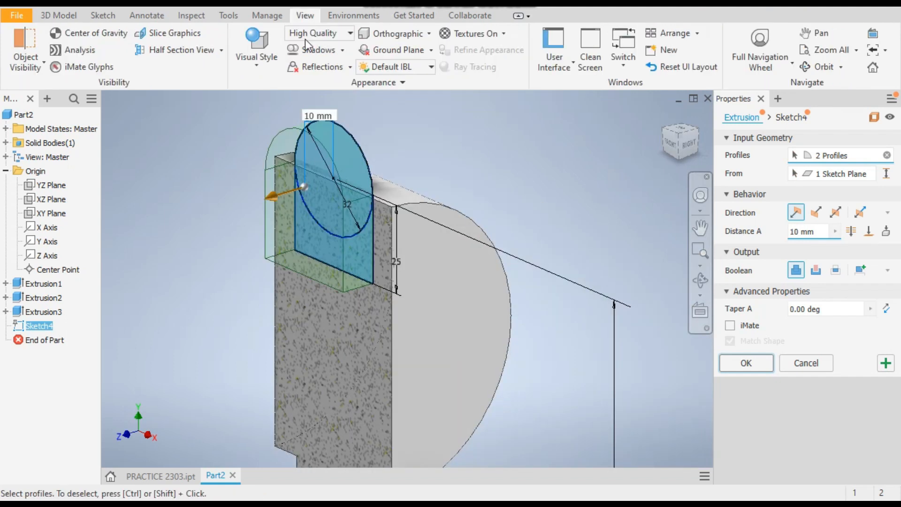
{"action": "left_click", "coordinate": [220, 50]}
{"action": "left_click", "coordinate": [199, 157]}
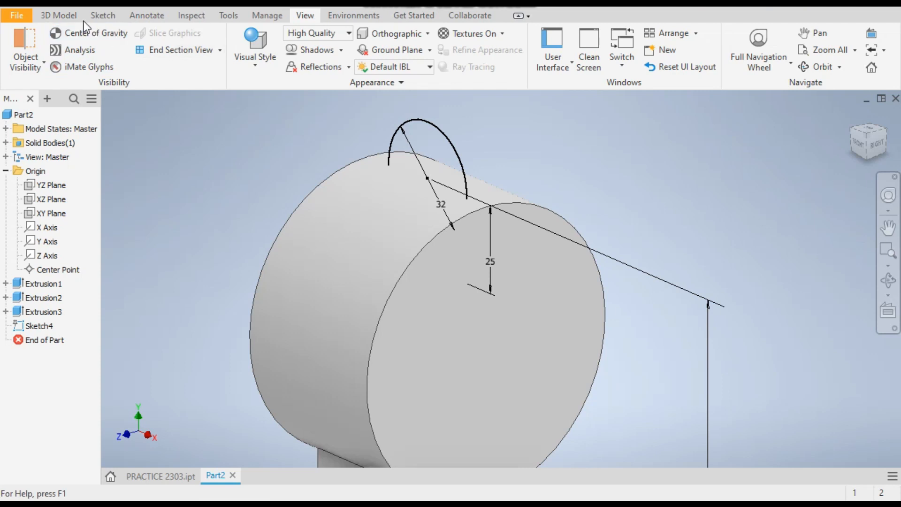
Extrude the circle and profile regions symmetrically by 60 mm.
{"action": "left_click", "coordinate": [58, 15]}
{"action": "left_click", "coordinate": [79, 47]}
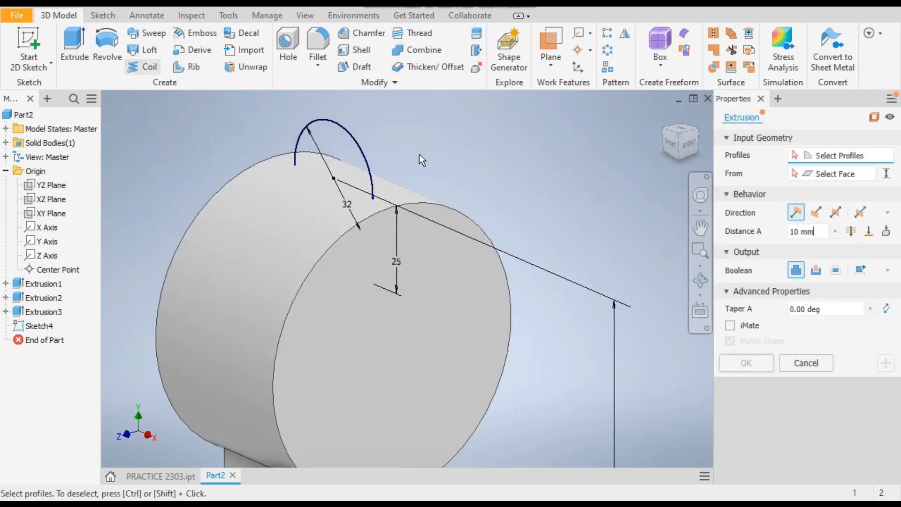
{"action": "left_click", "coordinate": [337, 145]}
{"action": "left_click", "coordinate": [350, 254]}
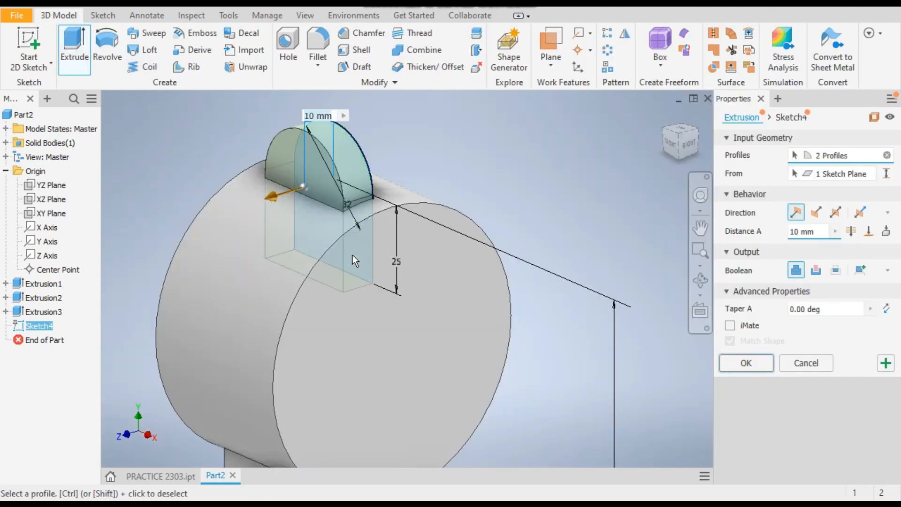
{"action": "left_click", "coordinate": [836, 212]}
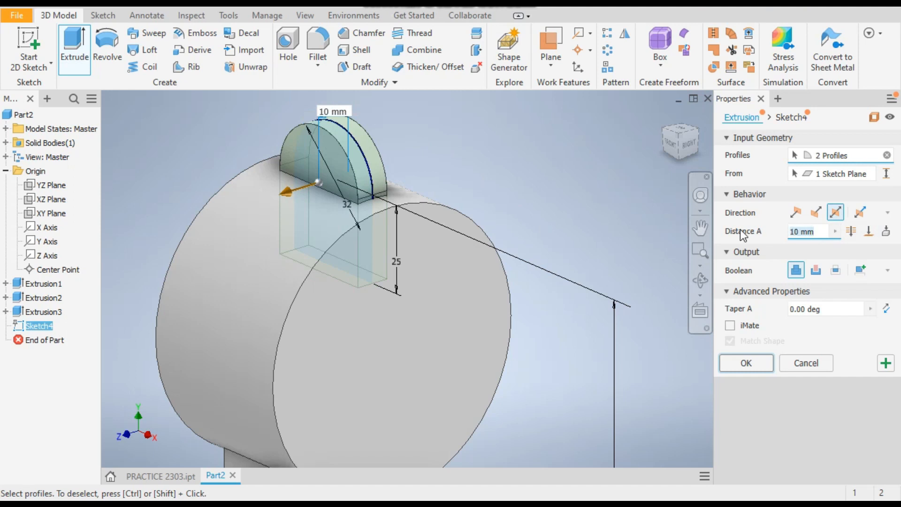
{"action": "type", "text": "60"}
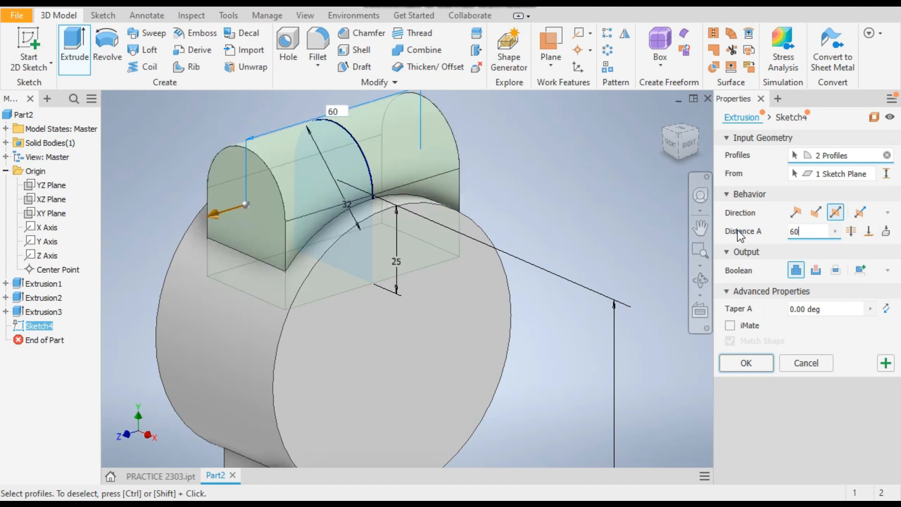
{"action": "left_click", "coordinate": [743, 362]}
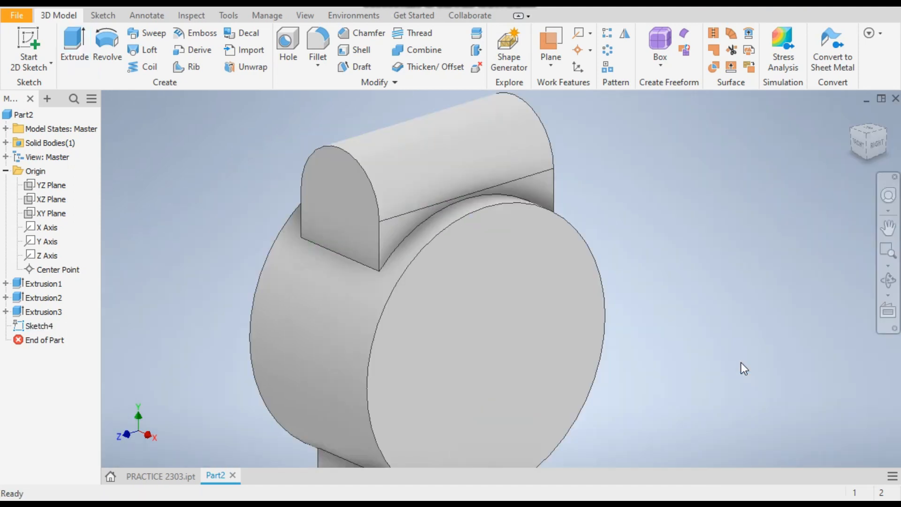
Compare the model with the PRACTICE 2303 reference part.
{"action": "scroll", "coordinate": [335, 120], "scroll_direction": "down", "scroll_amount": 5}
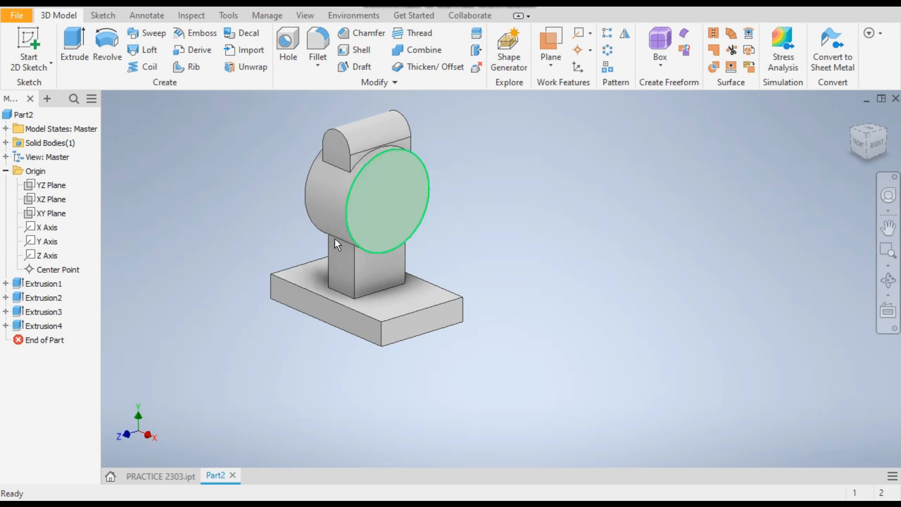
{"action": "left_click", "coordinate": [152, 477]}
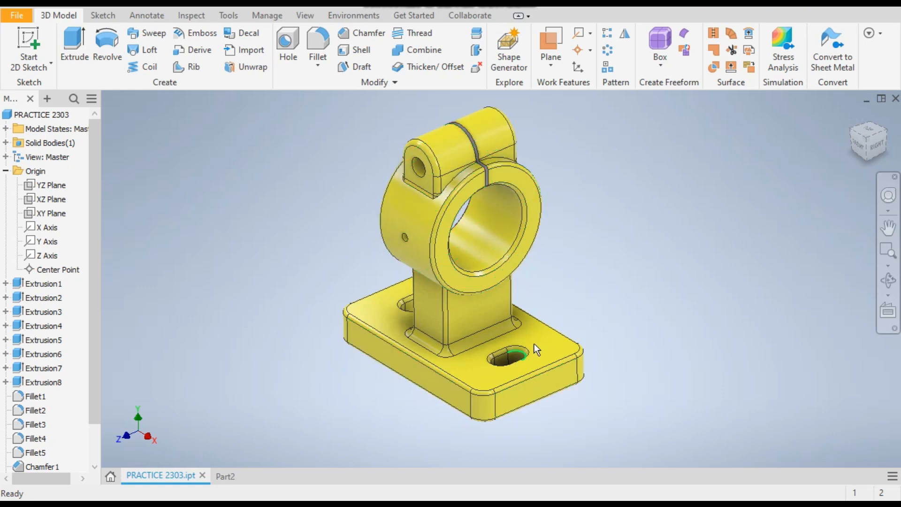
{"action": "left_click", "coordinate": [228, 474]}
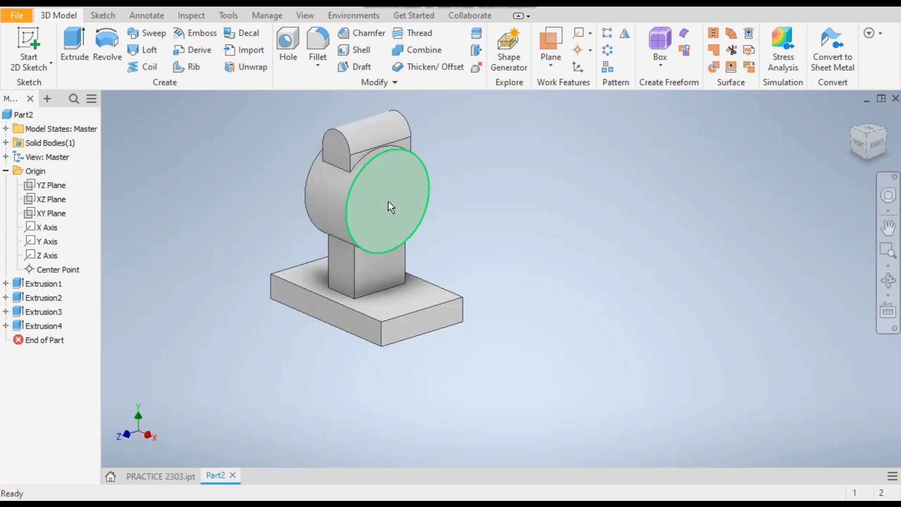
Start a sketch on the boss's front face and draw a 64 mm circle centred on the origin.
{"action": "left_click", "coordinate": [381, 186]}
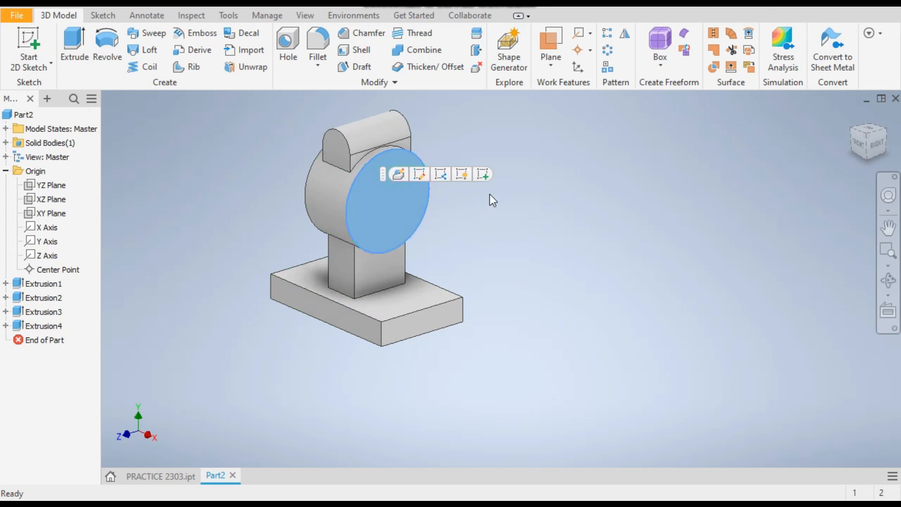
{"action": "left_click", "coordinate": [484, 174]}
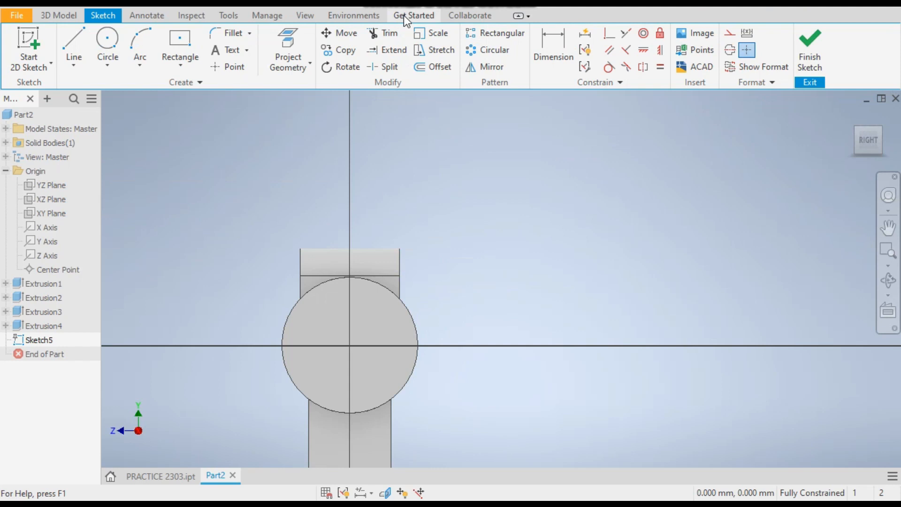
{"action": "left_click", "coordinate": [107, 40]}
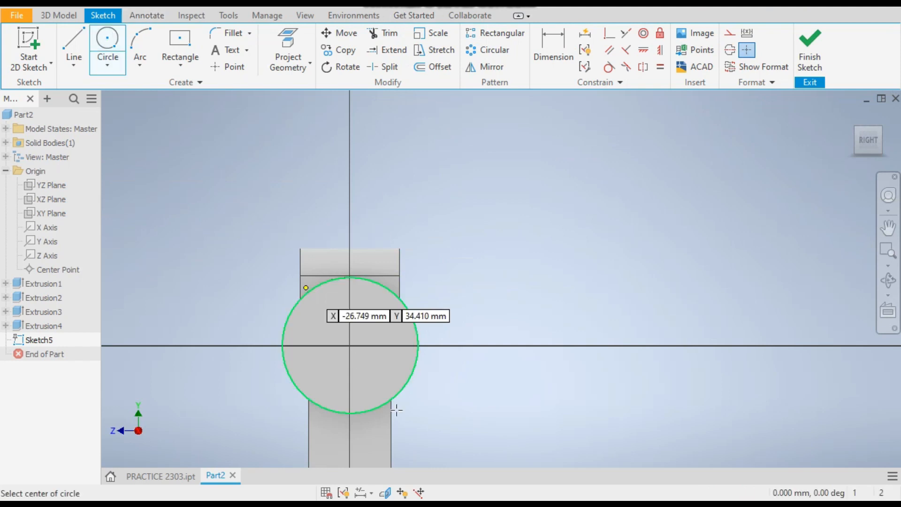
{"action": "left_click", "coordinate": [349, 346]}
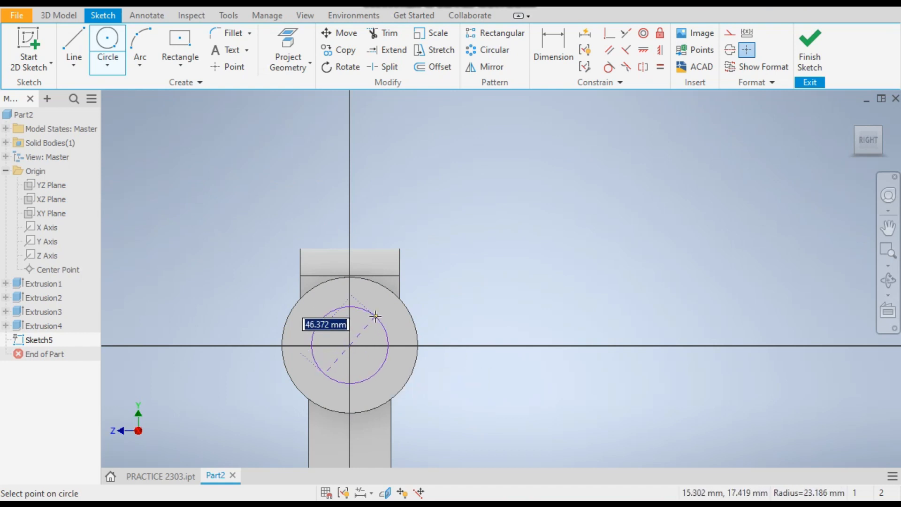
{"action": "type", "text": "64"}
{"action": "key", "text": "Return"}
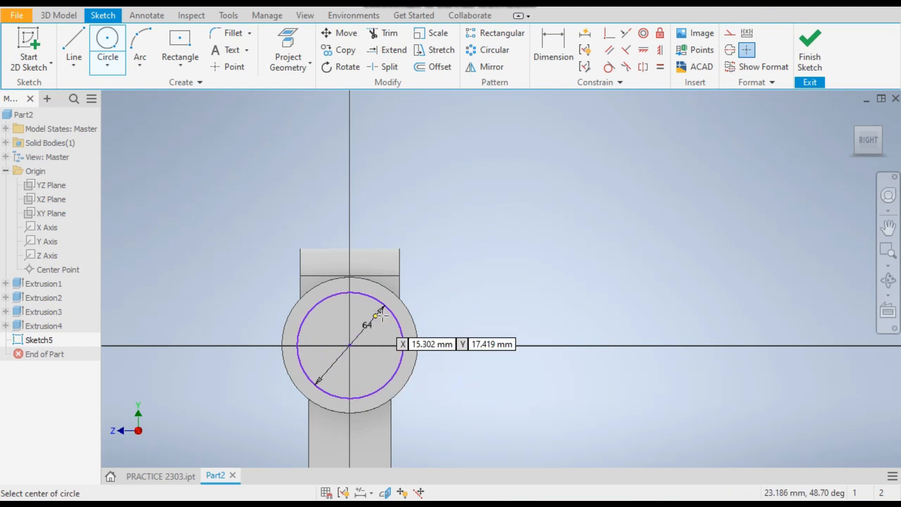
{"action": "right_click", "coordinate": [483, 292]}
{"action": "left_click", "coordinate": [528, 288]}
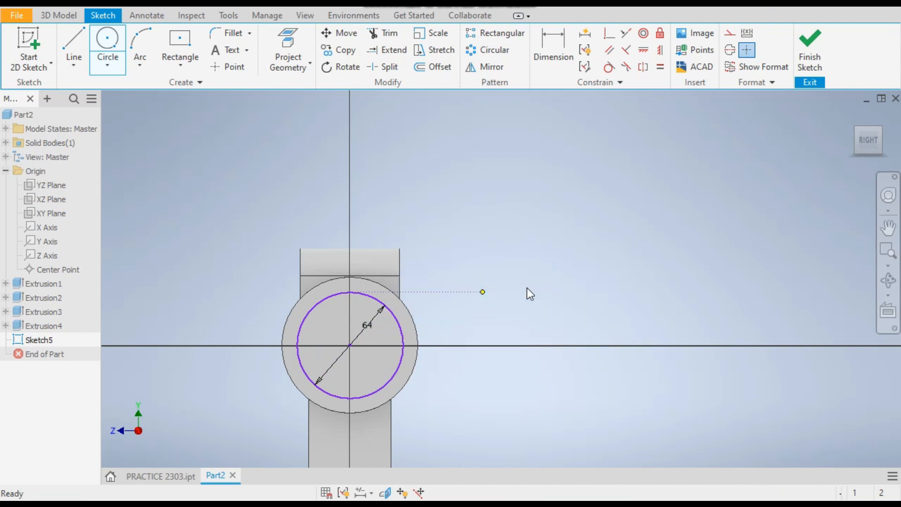
Set the circle's diameter to 54 mm.
{"action": "double_click", "coordinate": [359, 331]}
{"action": "type", "text": "54"}
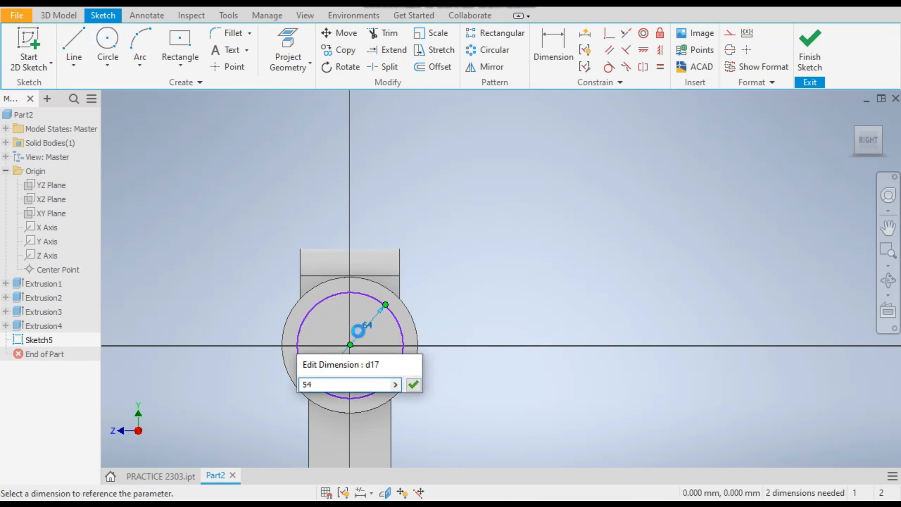
{"action": "key", "text": "Return"}
{"action": "scroll", "coordinate": [352, 328], "scroll_direction": "down", "scroll_amount": 2}
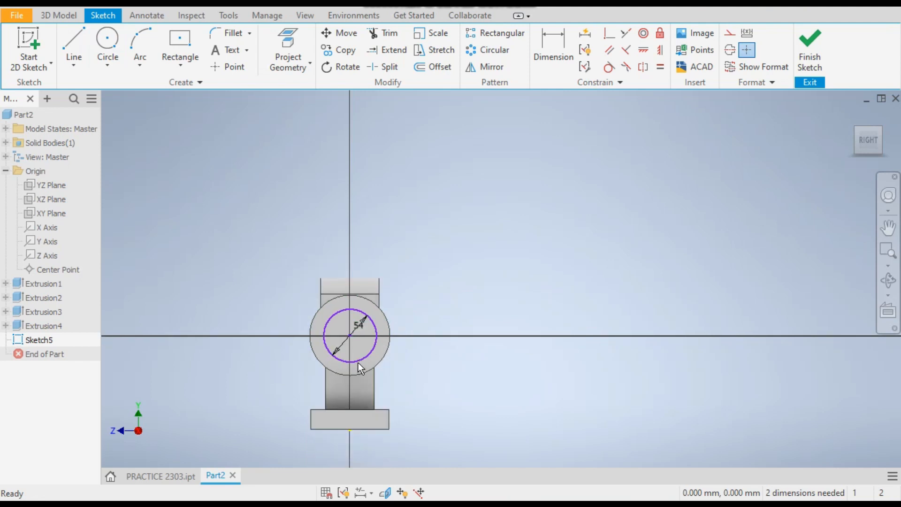
{"action": "scroll", "coordinate": [357, 347], "scroll_direction": "up", "scroll_amount": 3}
Make the 54 mm circle concentric with the boss's outer circular edge and finish the sketch.
{"action": "mouse_move", "coordinate": [377, 306]}
{"action": "left_mouse_down"}
{"action": "mouse_move", "coordinate": [510, 248]}
{"action": "mouse_move", "coordinate": [510, 258]}
{"action": "left_mouse_up"}
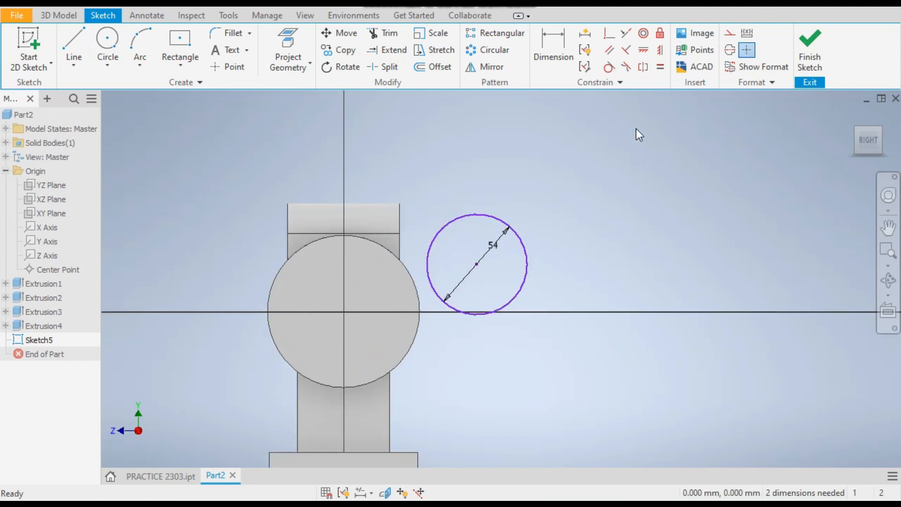
{"action": "left_click", "coordinate": [644, 35]}
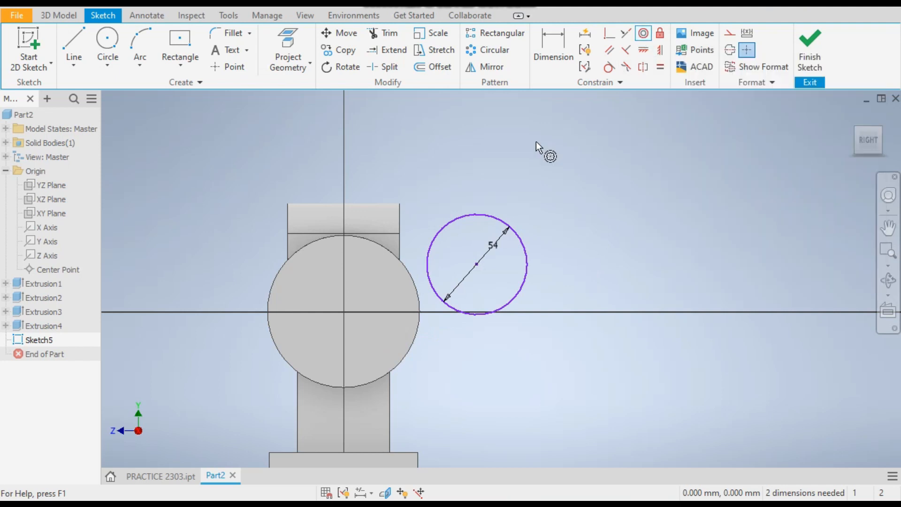
{"action": "left_click", "coordinate": [412, 283]}
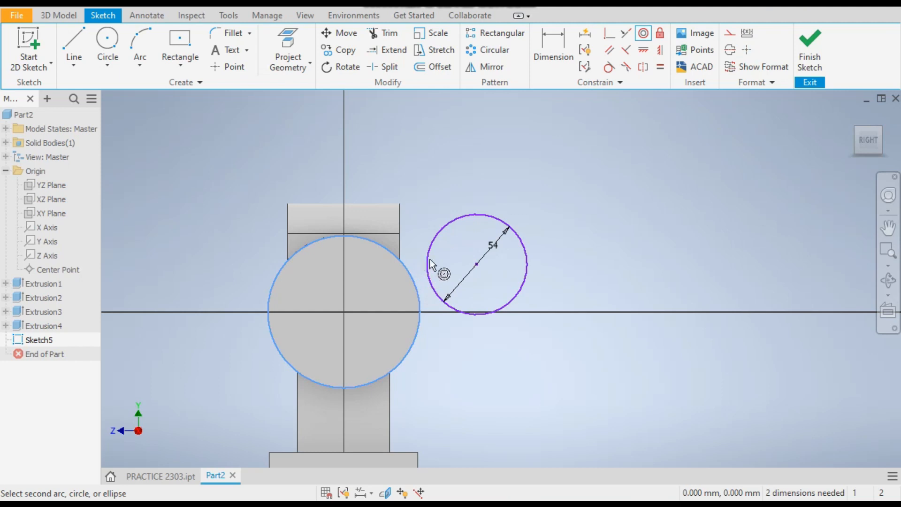
{"action": "left_click", "coordinate": [428, 267]}
{"action": "right_click", "coordinate": [436, 248]}
{"action": "left_click", "coordinate": [473, 249]}
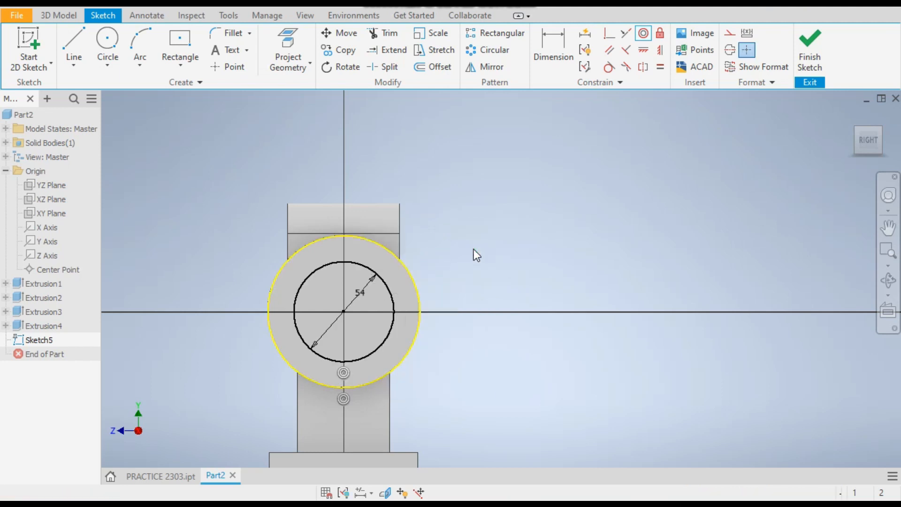
{"action": "scroll", "coordinate": [407, 201], "scroll_direction": "down", "scroll_amount": 2}
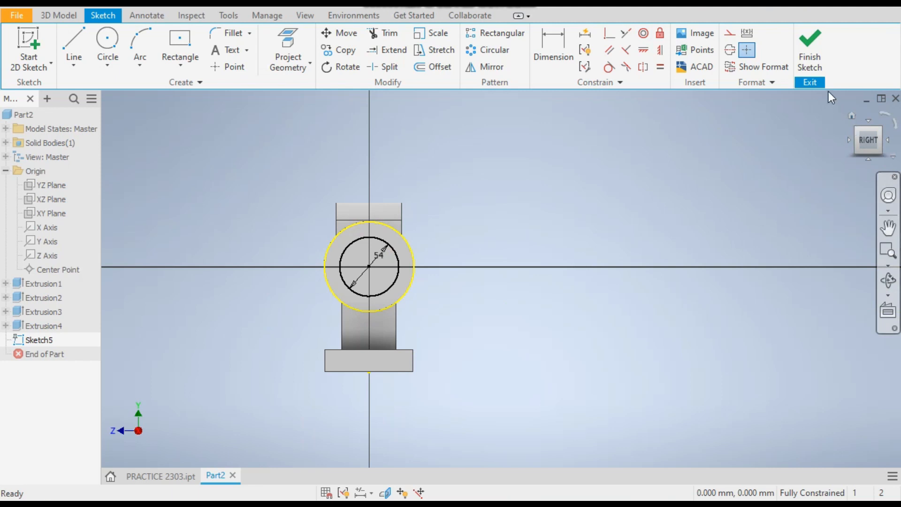
{"action": "left_click", "coordinate": [809, 47]}
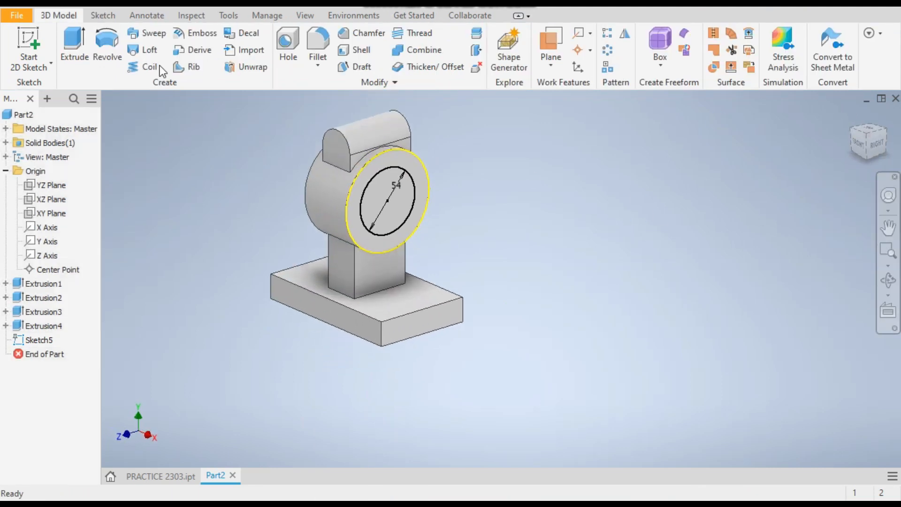
Extrude the 54 mm circle as a 60 mm cut through the boss.
{"action": "left_click", "coordinate": [76, 47]}
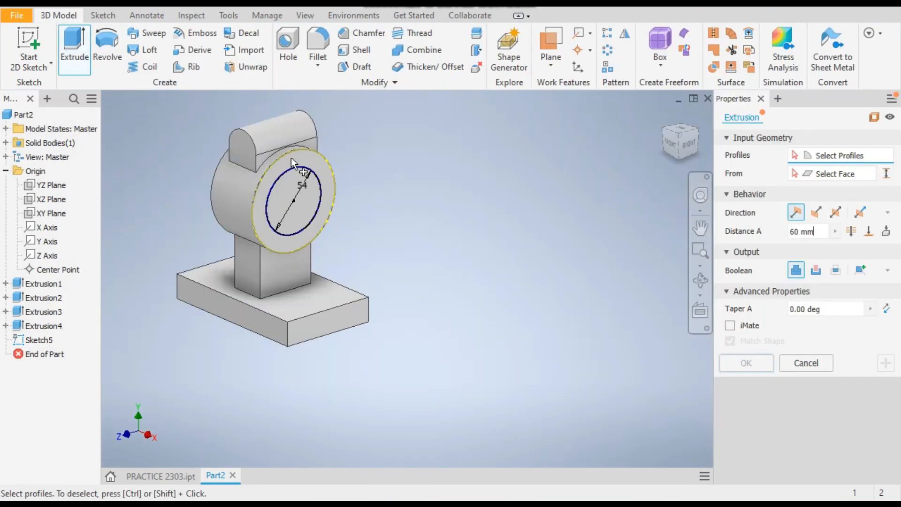
{"action": "left_click", "coordinate": [295, 188]}
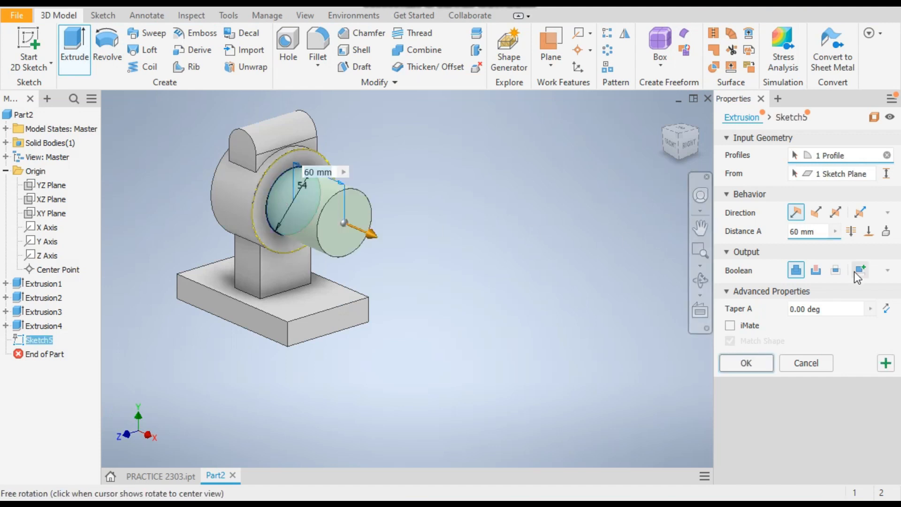
{"action": "left_click", "coordinate": [818, 274]}
{"action": "left_click", "coordinate": [744, 364]}
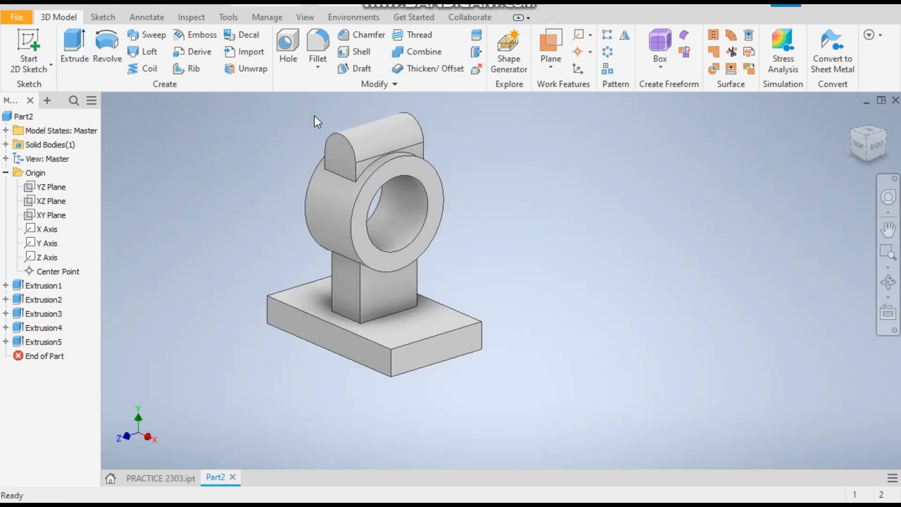
Start a sketch on the lug's front face and draw a 12 mm circle on the vertical centreline.
{"action": "scroll", "coordinate": [342, 144], "scroll_direction": "up", "scroll_amount": 3}
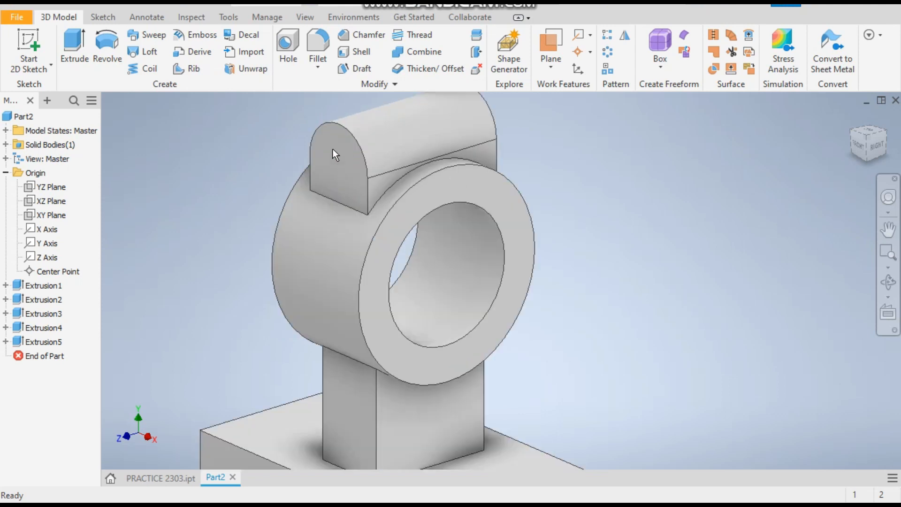
{"action": "left_click", "coordinate": [341, 153]}
{"action": "left_click", "coordinate": [189, 145]}
{"action": "left_click", "coordinate": [340, 148]}
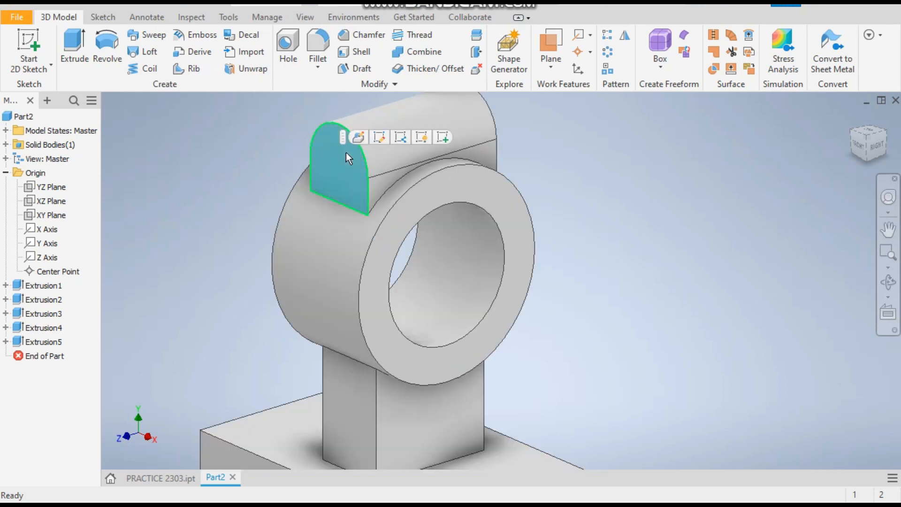
{"action": "left_click", "coordinate": [443, 138]}
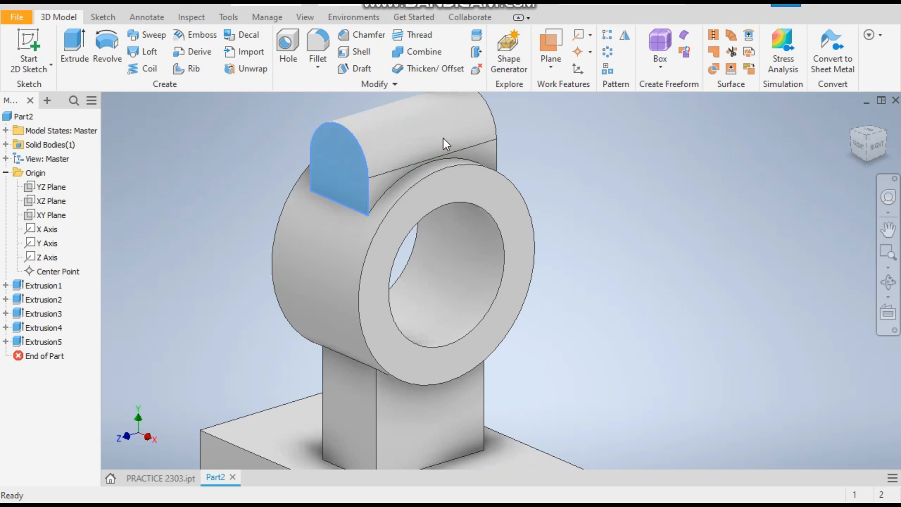
{"action": "scroll", "coordinate": [467, 141], "scroll_direction": "down", "scroll_amount": 5}
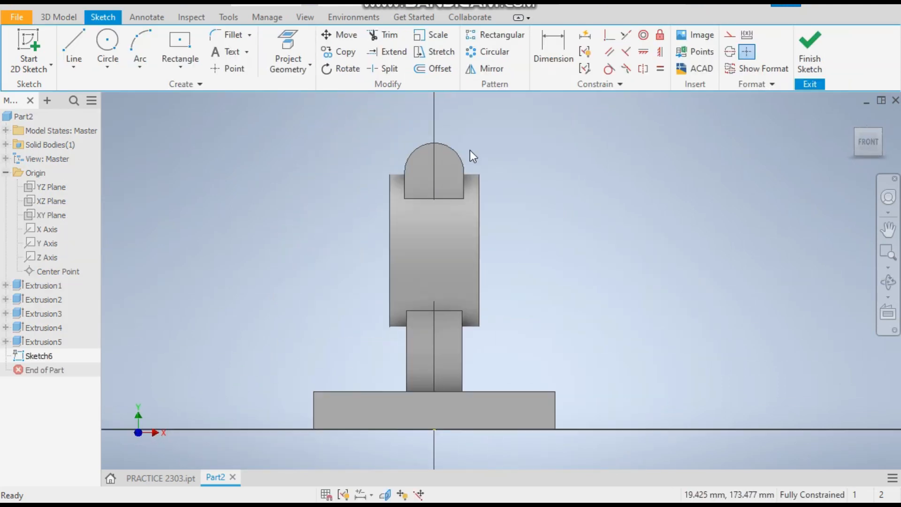
{"action": "left_click", "coordinate": [107, 44]}
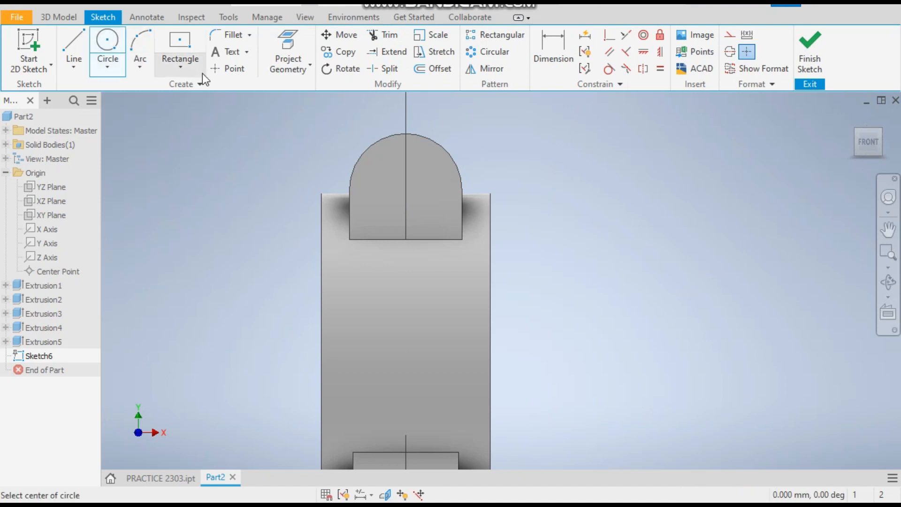
{"action": "left_click", "coordinate": [405, 173]}
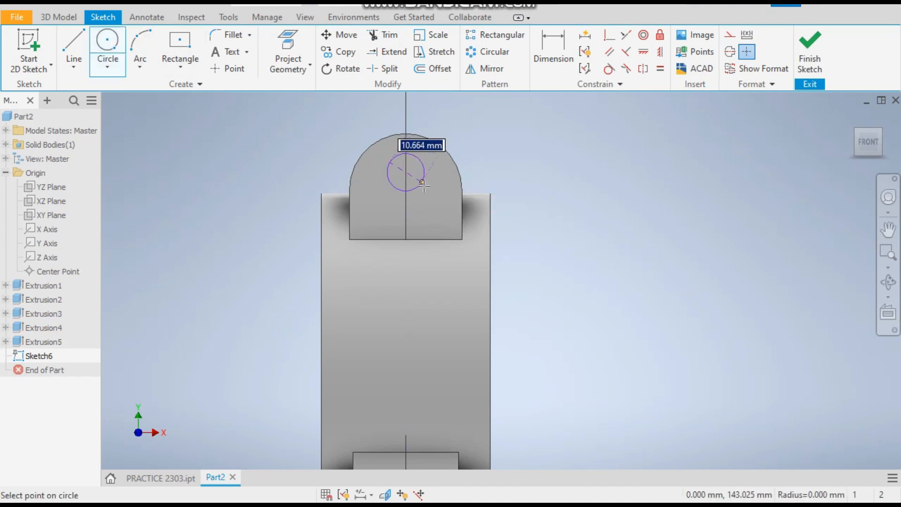
{"action": "type", "text": "12"}
{"action": "key", "text": "Return"}
{"action": "right_click", "coordinate": [559, 113]}
{"action": "left_click", "coordinate": [601, 111]}
Make the 12 mm circle concentric with the lug's rounded top edge and finish the sketch.
{"action": "left_click_drag", "start_coordinate": [411, 175], "coordinate": [425, 179]}
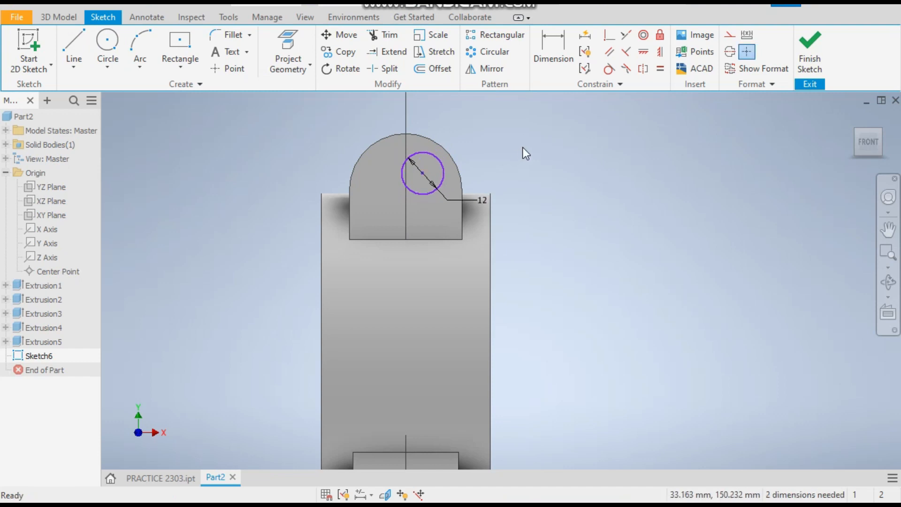
{"action": "left_click", "coordinate": [643, 35]}
{"action": "left_click", "coordinate": [447, 162]}
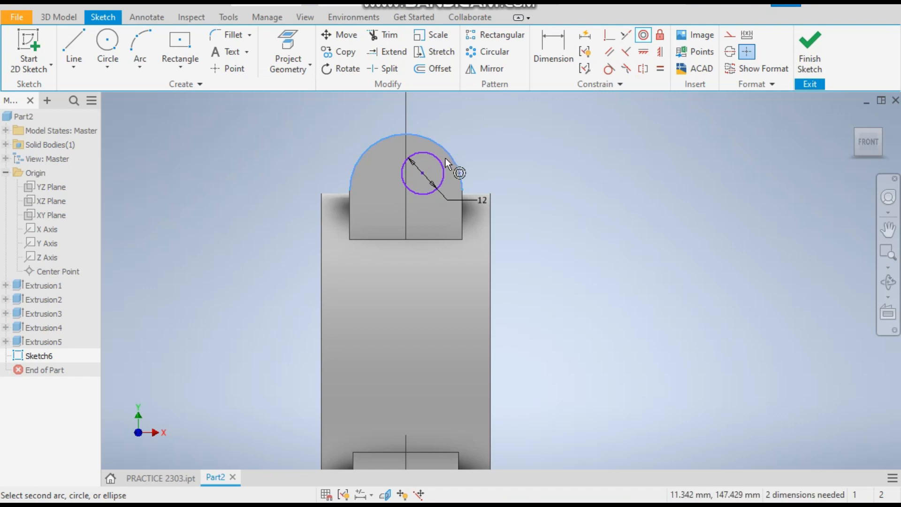
{"action": "left_click", "coordinate": [443, 164]}
{"action": "right_click", "coordinate": [532, 140]}
{"action": "left_click", "coordinate": [586, 142]}
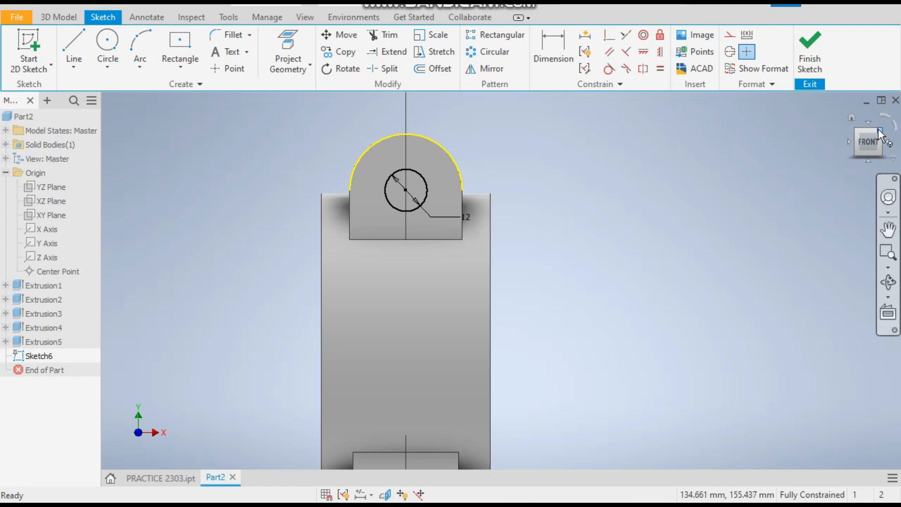
{"action": "left_click", "coordinate": [810, 50]}
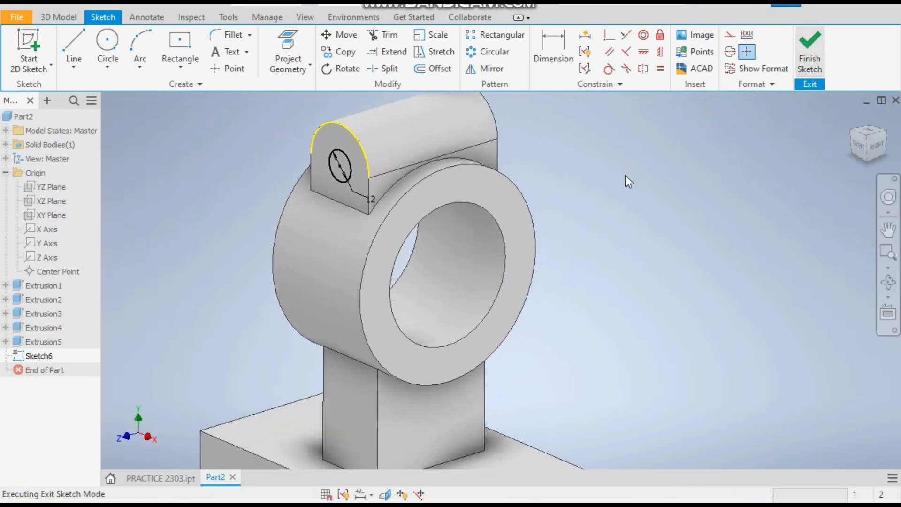
Extrude the 12 mm circle as a 60 mm cut through the lug.
{"action": "left_click", "coordinate": [67, 42]}
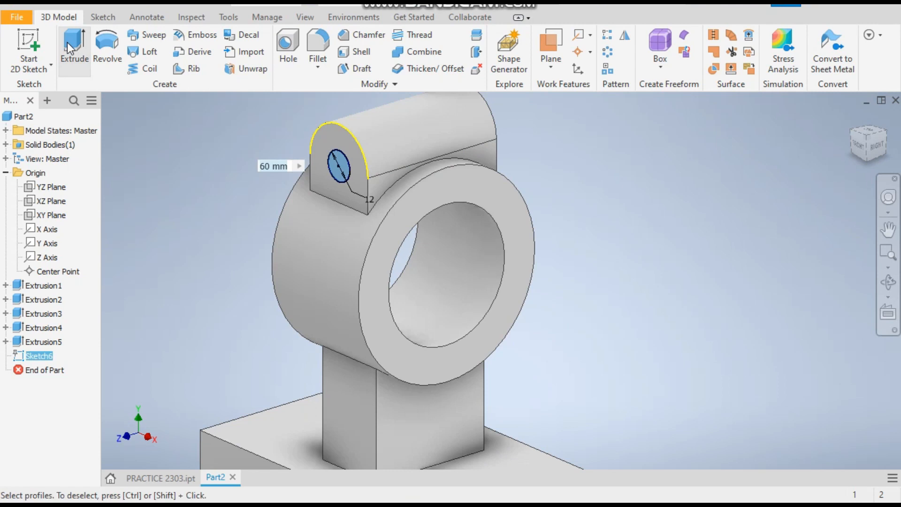
{"action": "scroll", "coordinate": [506, 186], "scroll_direction": "down", "scroll_amount": 3}
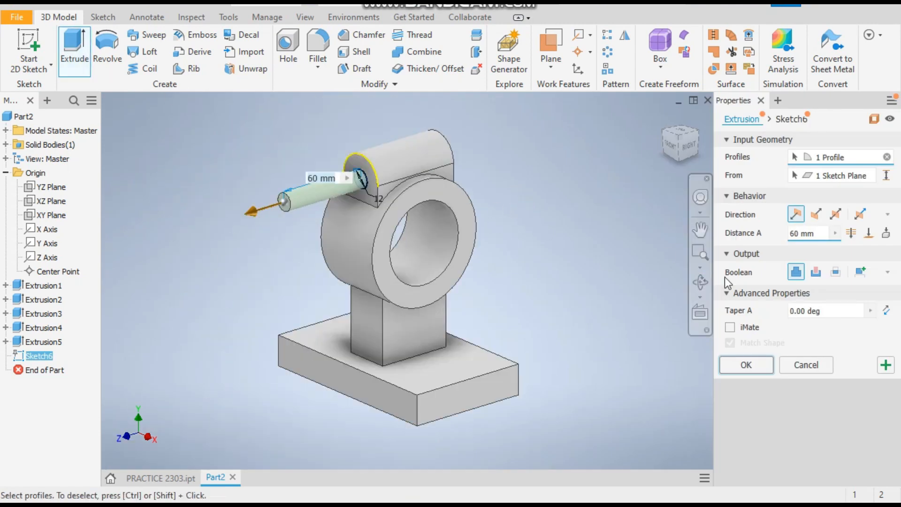
{"action": "left_click", "coordinate": [816, 272]}
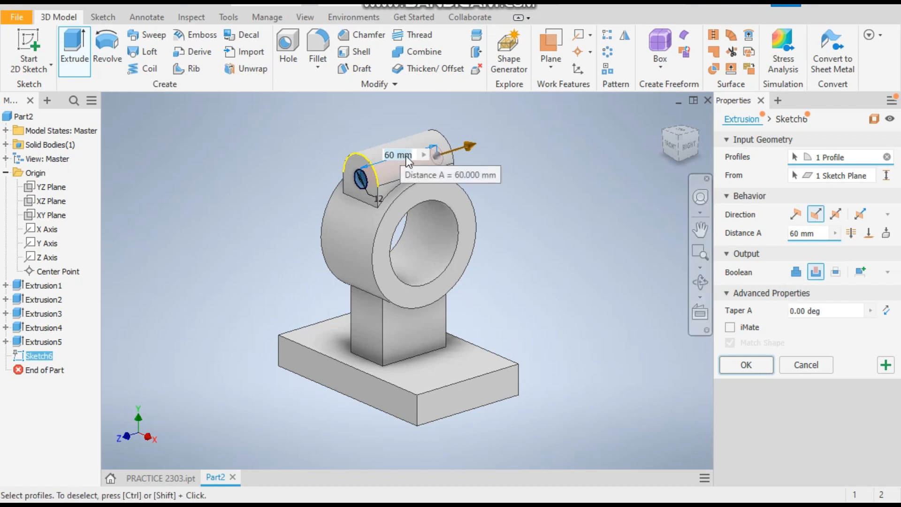
{"action": "left_click", "coordinate": [746, 365]}
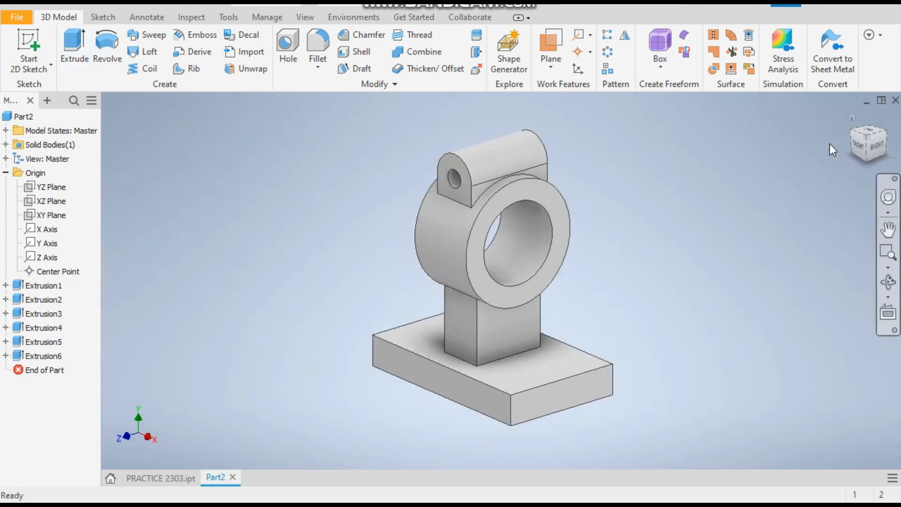
Inspect the finished part from the front and isometric views.
{"action": "left_click", "coordinate": [852, 144]}
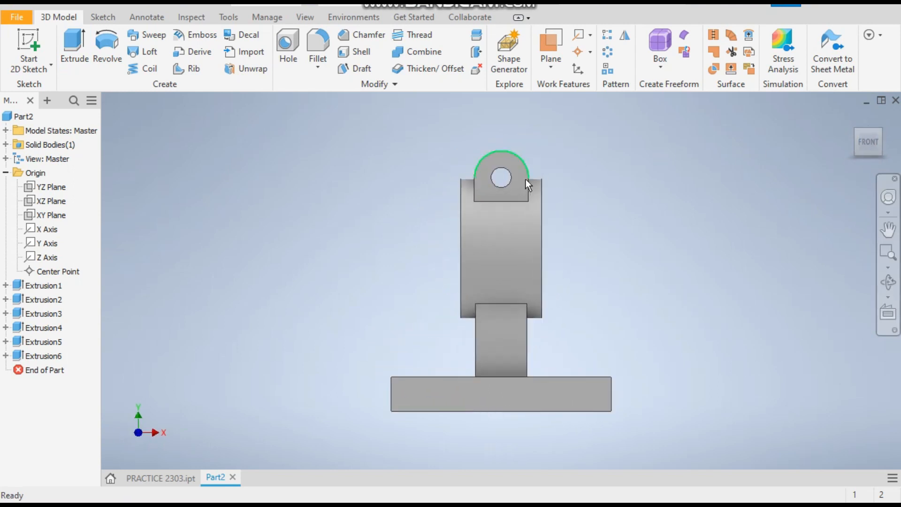
{"action": "scroll", "coordinate": [696, 198], "scroll_direction": "down", "scroll_amount": 3}
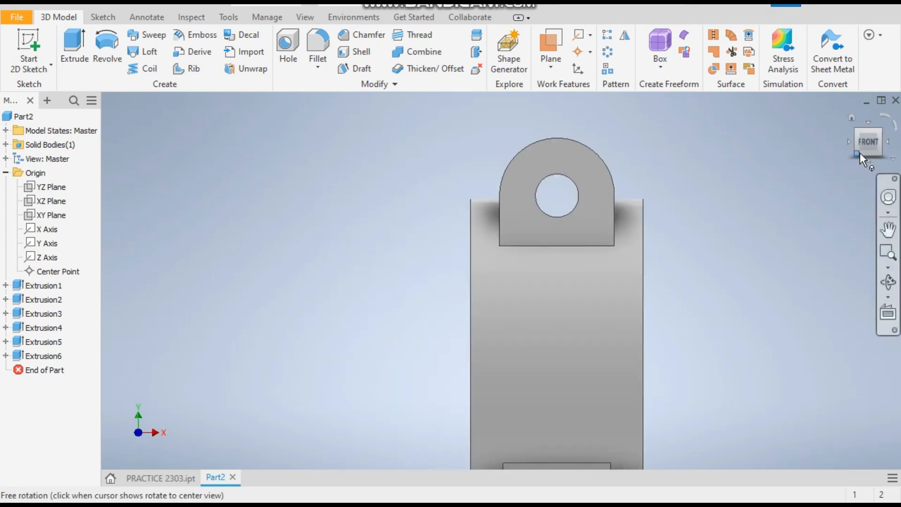
{"action": "left_click", "coordinate": [851, 118]}
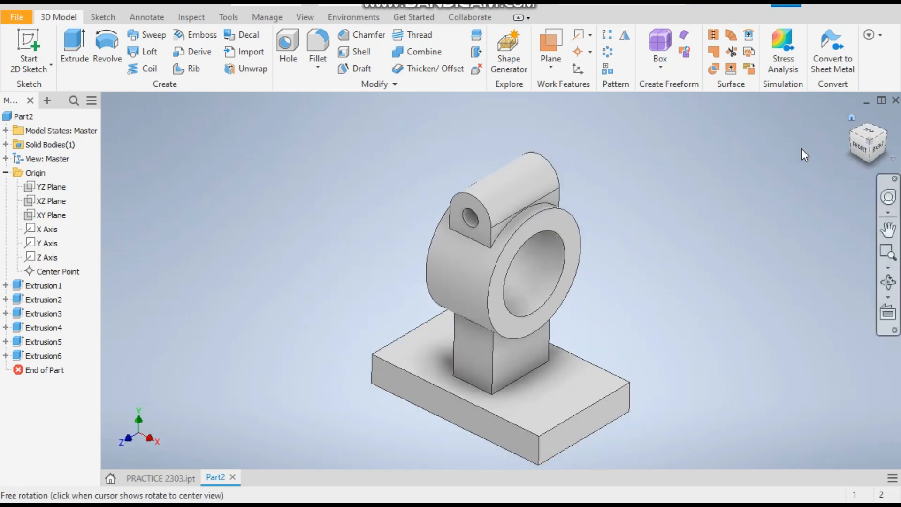
{"action": "scroll", "coordinate": [517, 281], "scroll_direction": "down", "scroll_amount": 2}
{"action": "scroll", "coordinate": [486, 290], "scroll_direction": "up", "scroll_amount": 3}
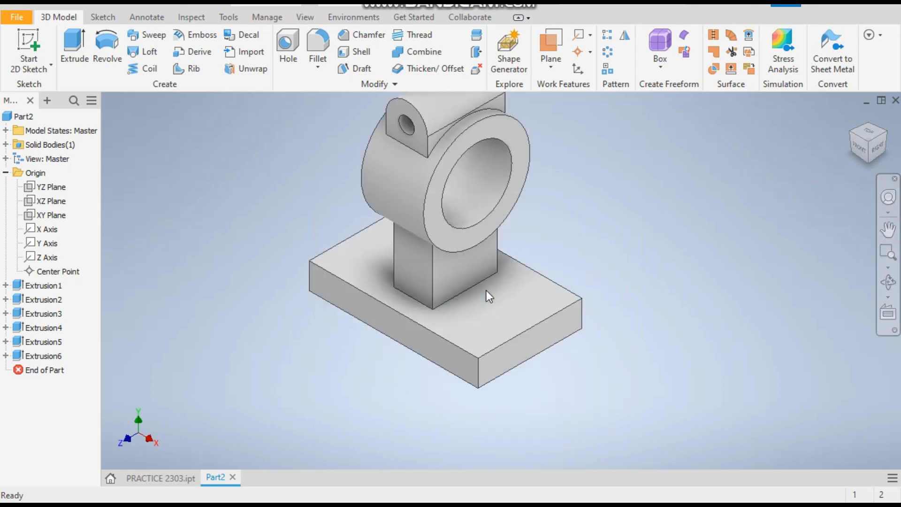
Compare with the reference part, start a sketch on the base plate's top face and draw a vertical center-to-center slot on its left half.
{"action": "left_click", "coordinate": [157, 478]}
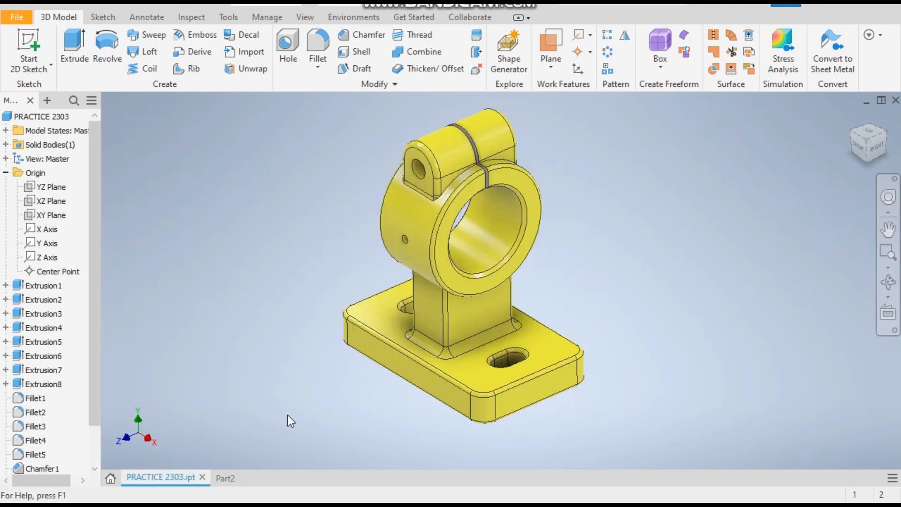
{"action": "left_click", "coordinate": [221, 477]}
{"action": "left_click", "coordinate": [493, 313]}
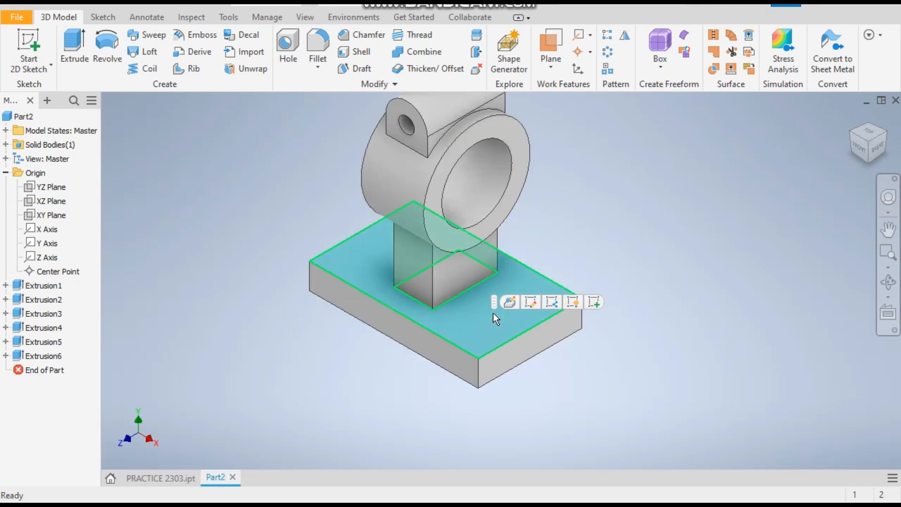
{"action": "left_click", "coordinate": [594, 302]}
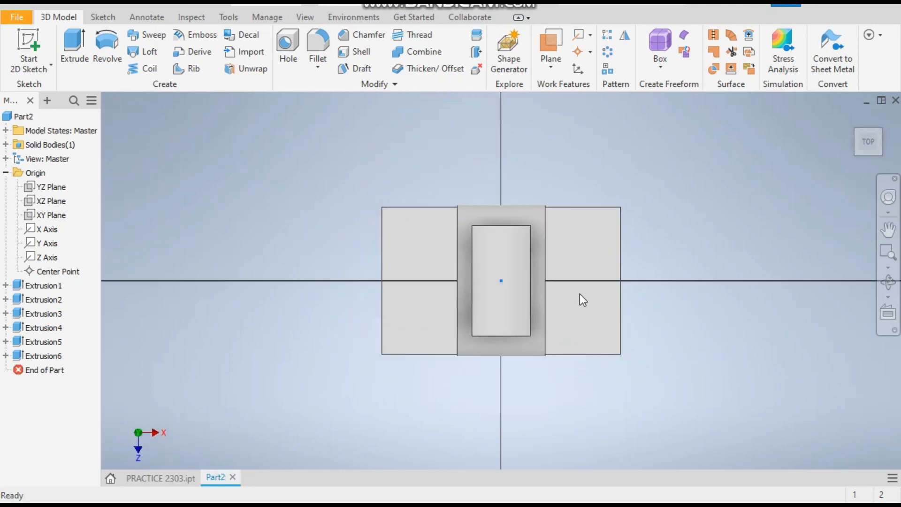
{"action": "left_click", "coordinate": [180, 69]}
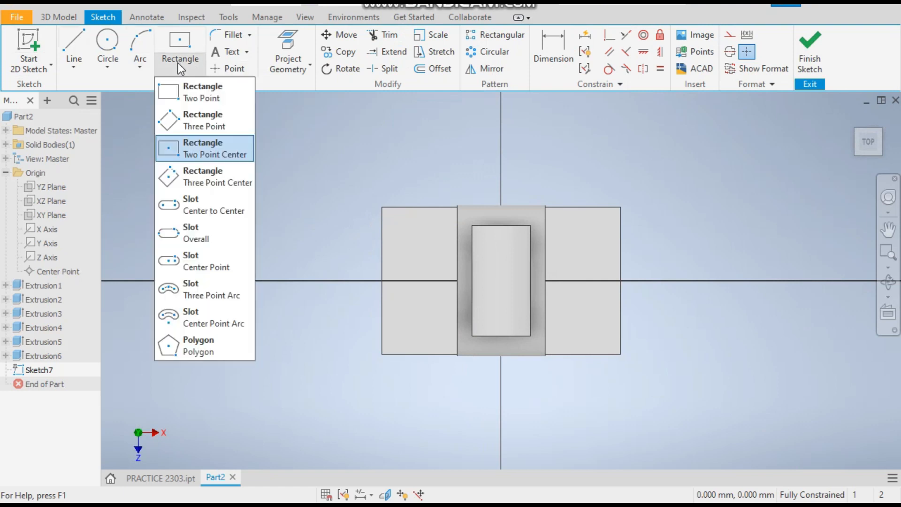
{"action": "left_click", "coordinate": [196, 206]}
{"action": "scroll", "coordinate": [434, 288], "scroll_direction": "up", "scroll_amount": 3}
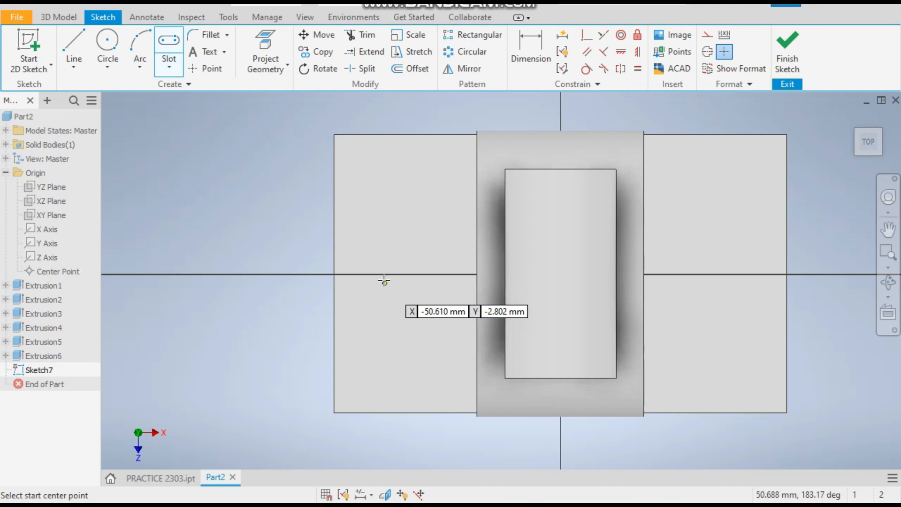
{"action": "left_click", "coordinate": [384, 274]}
{"action": "left_click", "coordinate": [385, 358]}
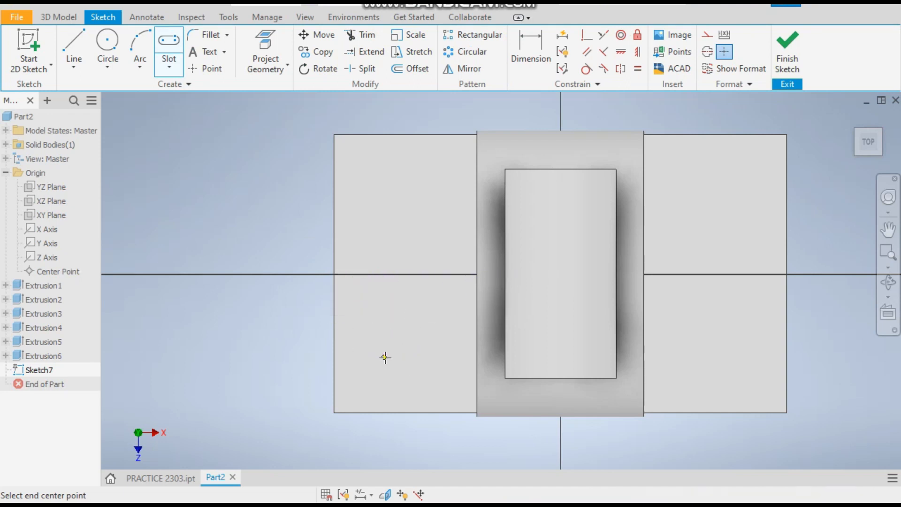
{"action": "left_click", "coordinate": [406, 354]}
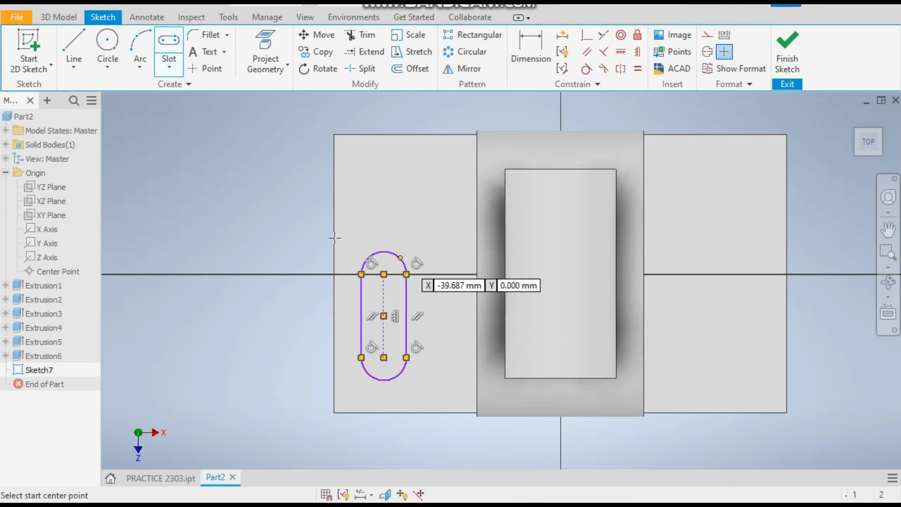
Draw a second vertical center-to-center slot on the plate's right half and exit the slot tool.
{"action": "left_click", "coordinate": [715, 286]}
{"action": "left_click", "coordinate": [715, 345]}
{"action": "left_click", "coordinate": [738, 352]}
{"action": "right_click", "coordinate": [137, 135]}
{"action": "left_click", "coordinate": [185, 133]}
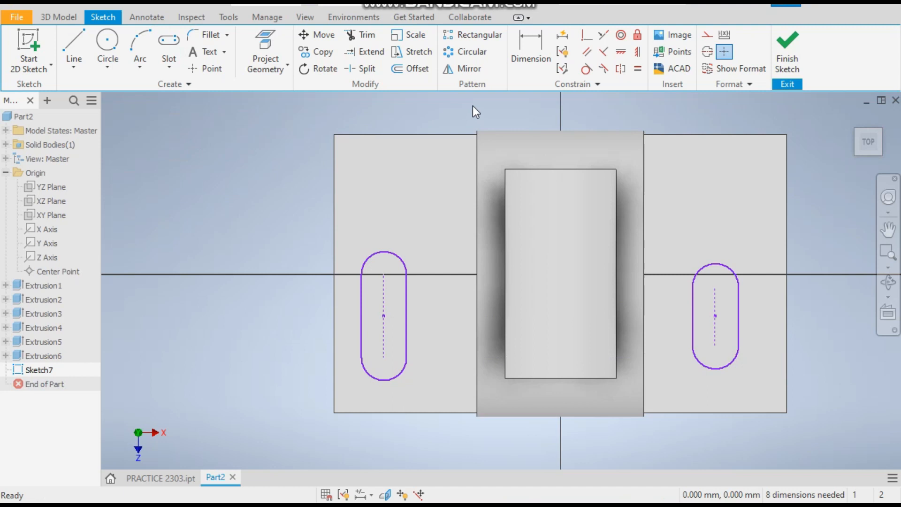
Dimension the left slot's centre 40 mm from the plate's front edge.
{"action": "left_click", "coordinate": [516, 64]}
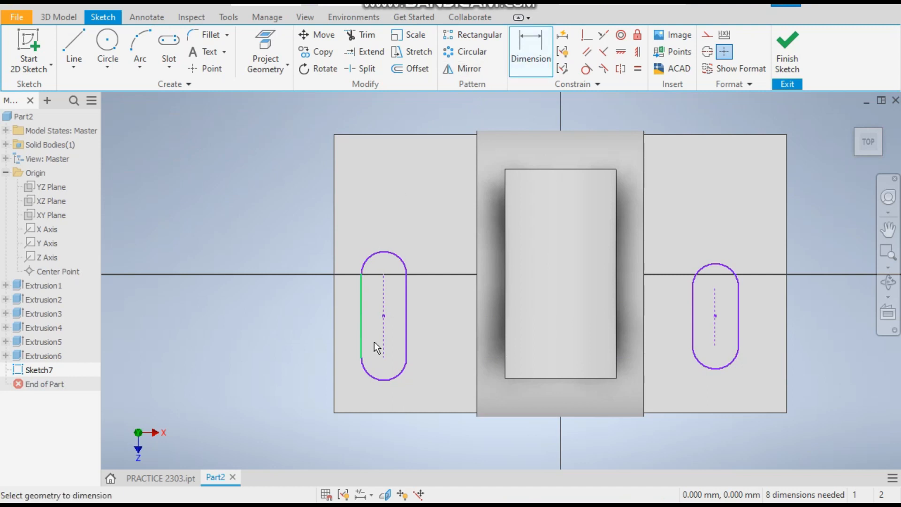
{"action": "left_click", "coordinate": [385, 316]}
{"action": "left_click", "coordinate": [407, 412]}
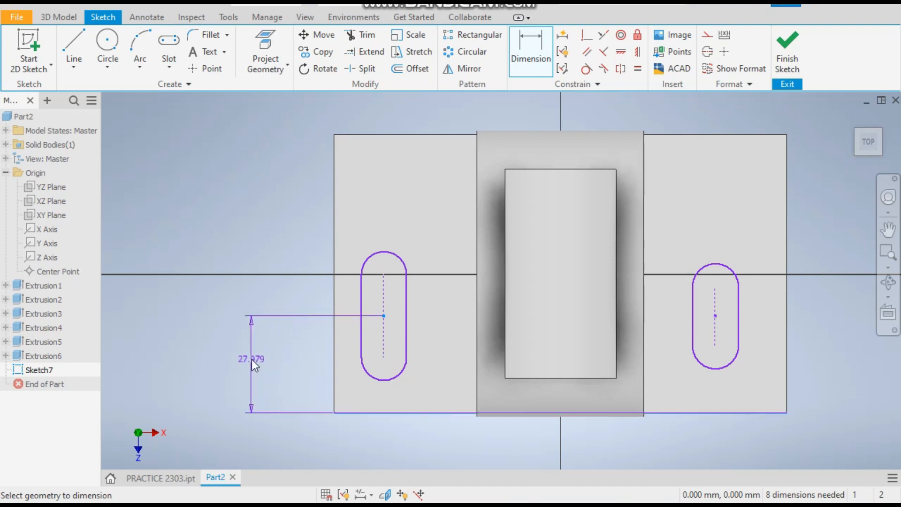
{"action": "left_click", "coordinate": [251, 359]}
{"action": "type", "text": "40"}
{"action": "key", "text": "Return"}
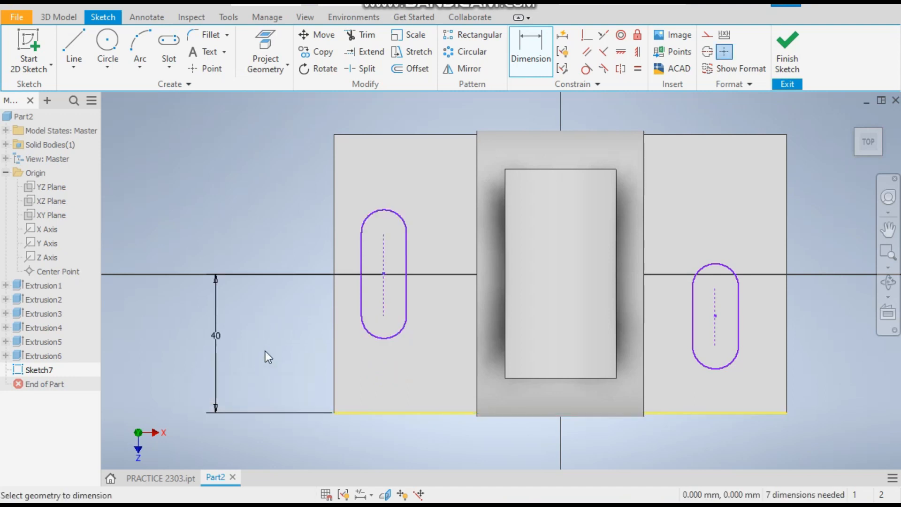
Dimension the left slot's arc-centre spacing as 10 mm.
{"action": "left_click", "coordinate": [384, 263]}
{"action": "left_click", "coordinate": [439, 266]}
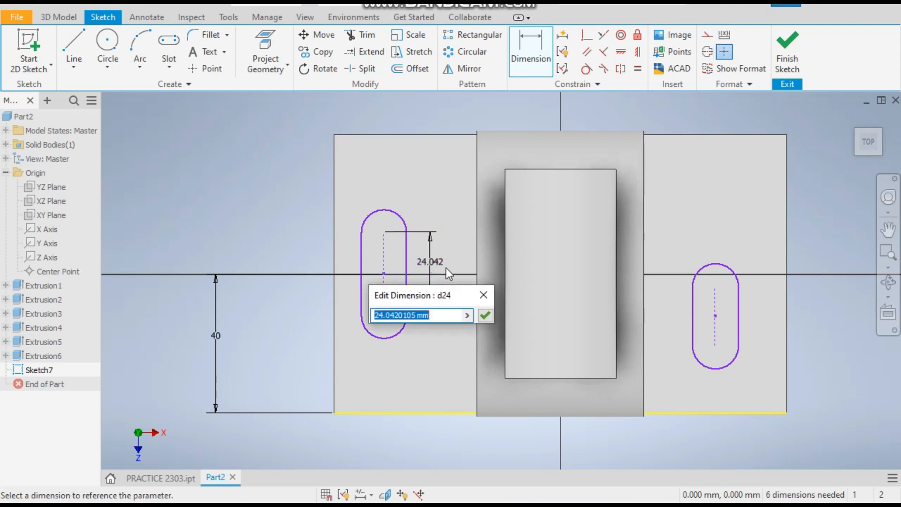
{"action": "type", "text": "10"}
{"action": "key", "text": "Return"}
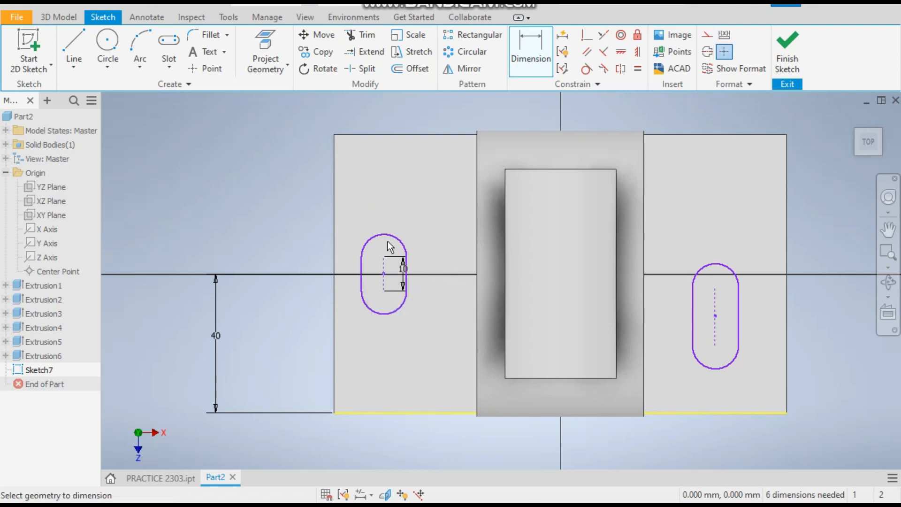
Dimension the left slot's end arc radius as 6 mm.
{"action": "left_click", "coordinate": [399, 237]}
{"action": "left_click", "coordinate": [404, 215]}
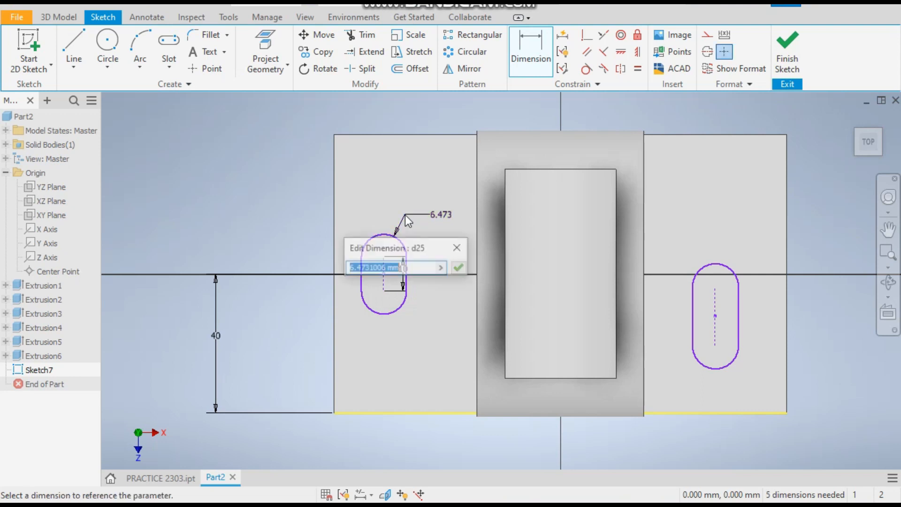
{"action": "type", "text": "6"}
{"action": "key", "text": "Return"}
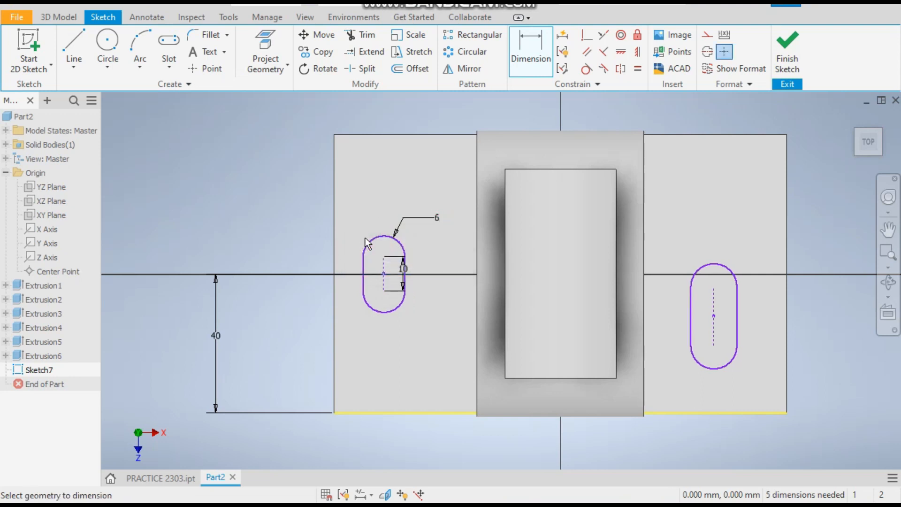
Dimension the left slot's centre 25 mm from the plate's left edge and exit the dimension tool.
{"action": "left_click", "coordinate": [353, 329]}
{"action": "left_click", "coordinate": [383, 286]}
{"action": "left_click", "coordinate": [361, 337]}
{"action": "type", "text": "25"}
{"action": "key", "text": "Return"}
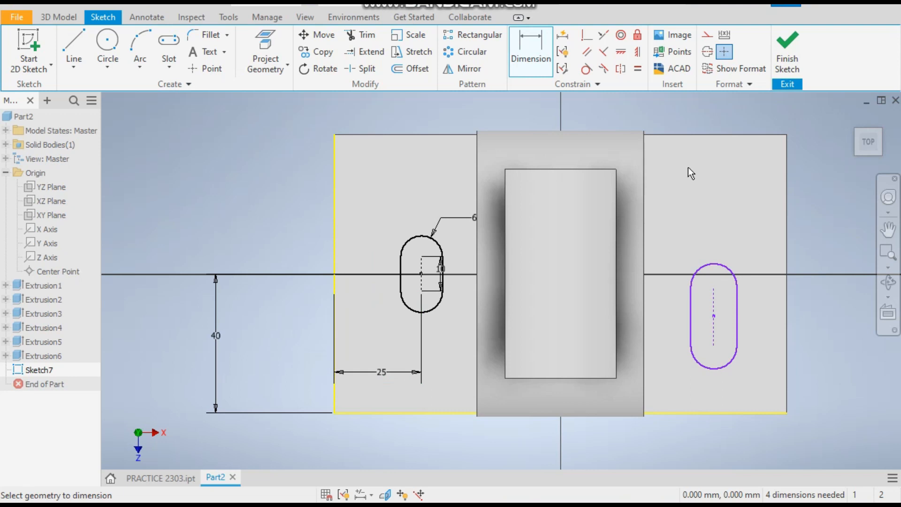
{"action": "right_click", "coordinate": [687, 167]}
{"action": "left_click", "coordinate": [735, 168]}
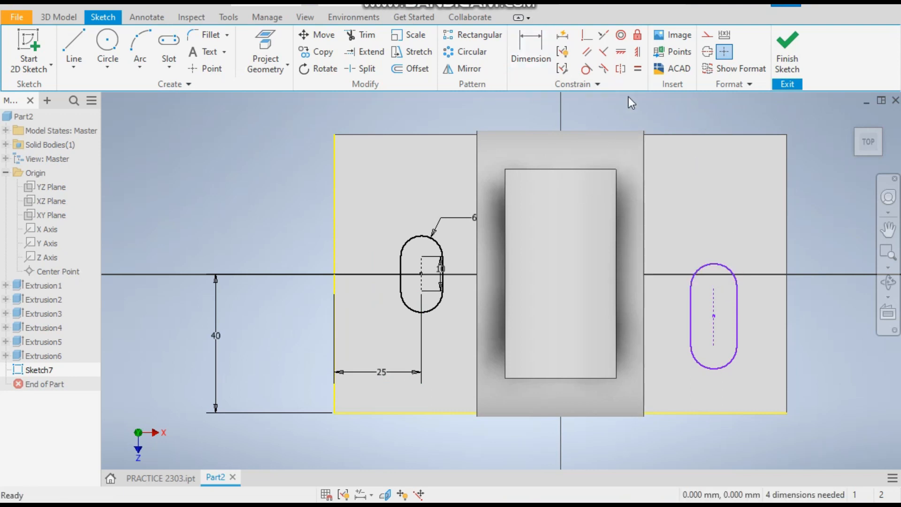
Apply Equal constraints so the right slot's end arc and sides match the left slot's.
{"action": "left_click", "coordinate": [638, 69]}
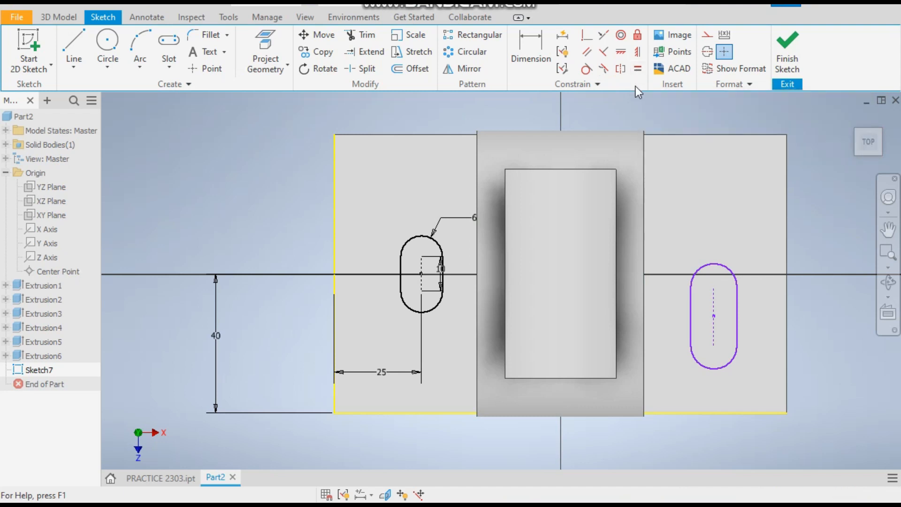
{"action": "left_click", "coordinate": [442, 252]}
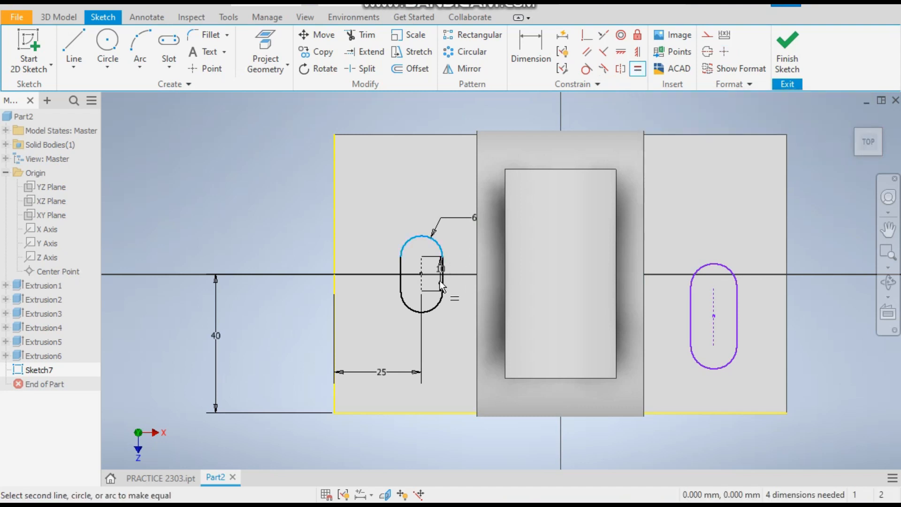
{"action": "left_click", "coordinate": [442, 304]}
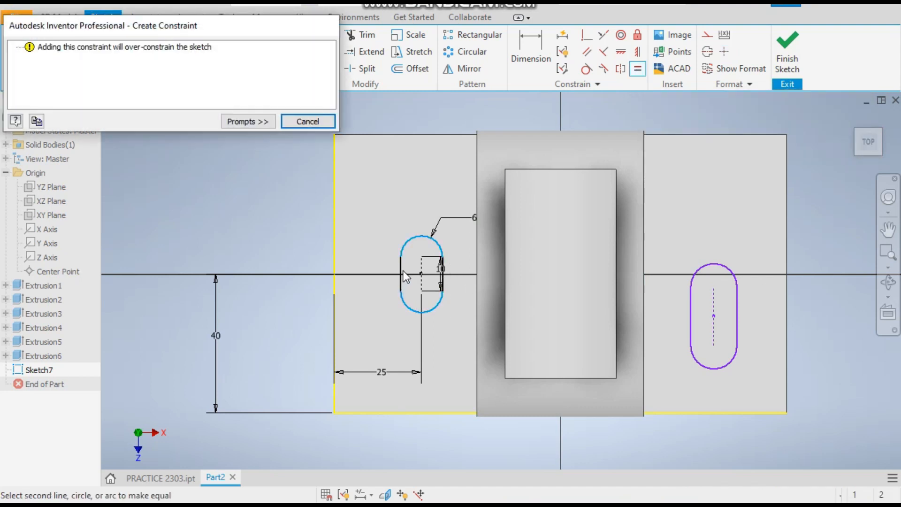
{"action": "left_click", "coordinate": [301, 123]}
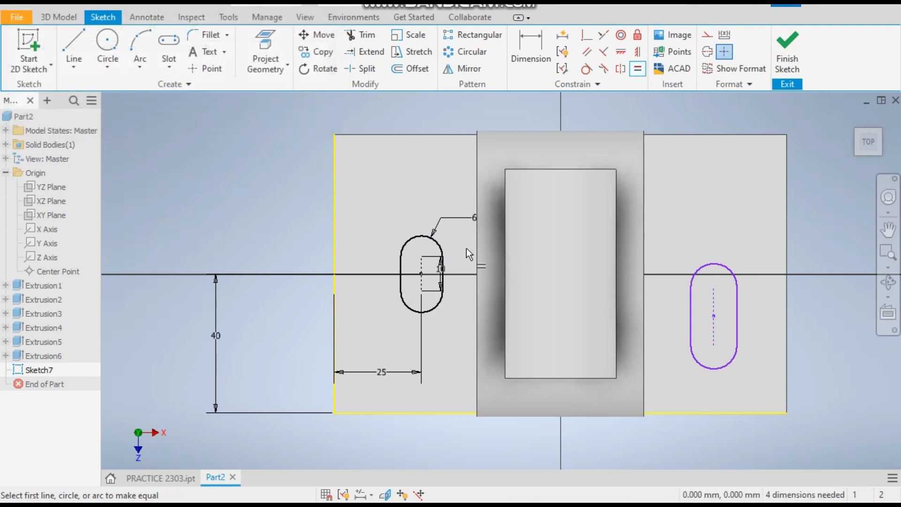
{"action": "left_click", "coordinate": [436, 240]}
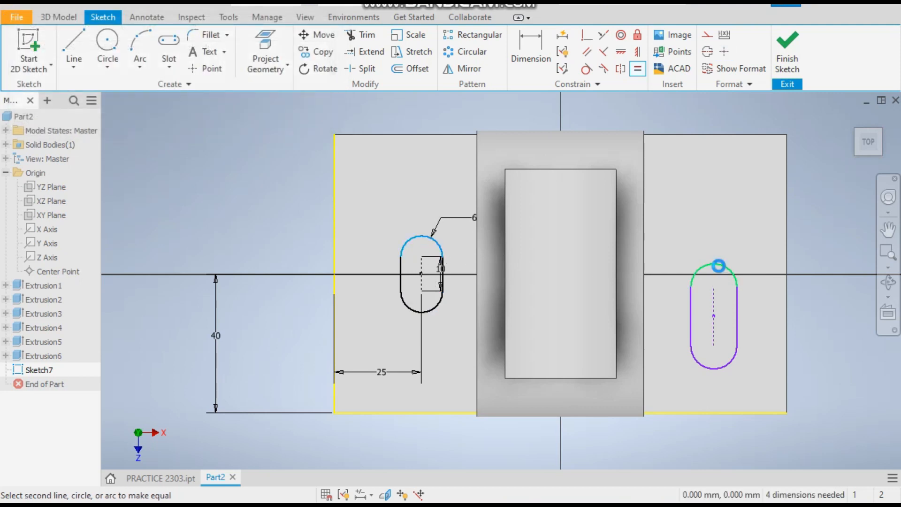
{"action": "left_click", "coordinate": [717, 264]}
{"action": "left_click", "coordinate": [422, 279]}
{"action": "left_click", "coordinate": [714, 298]}
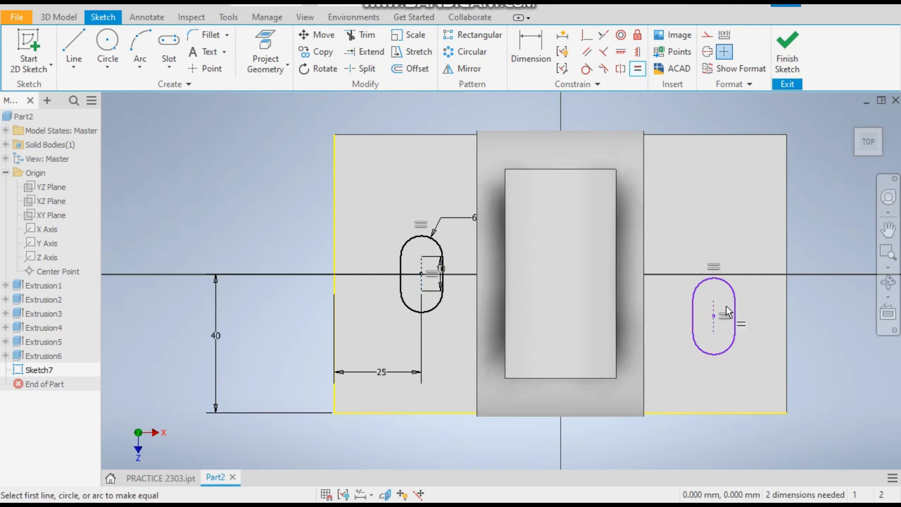
{"action": "right_click", "coordinate": [774, 310]}
{"action": "left_click", "coordinate": [826, 305]}
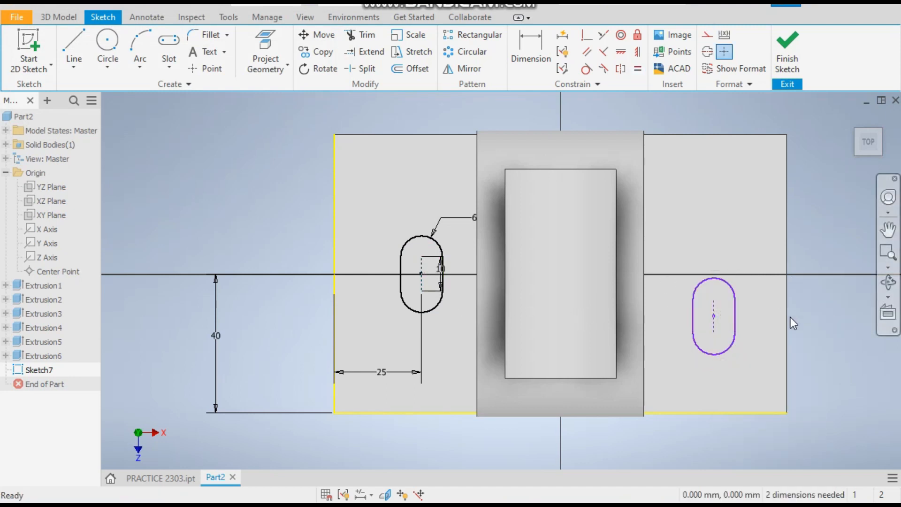
Move the right slot up near the centreline and dimension its centre 25 mm from the plate's right edge.
{"action": "left_click_drag", "start_coordinate": [715, 321], "coordinate": [715, 277]}
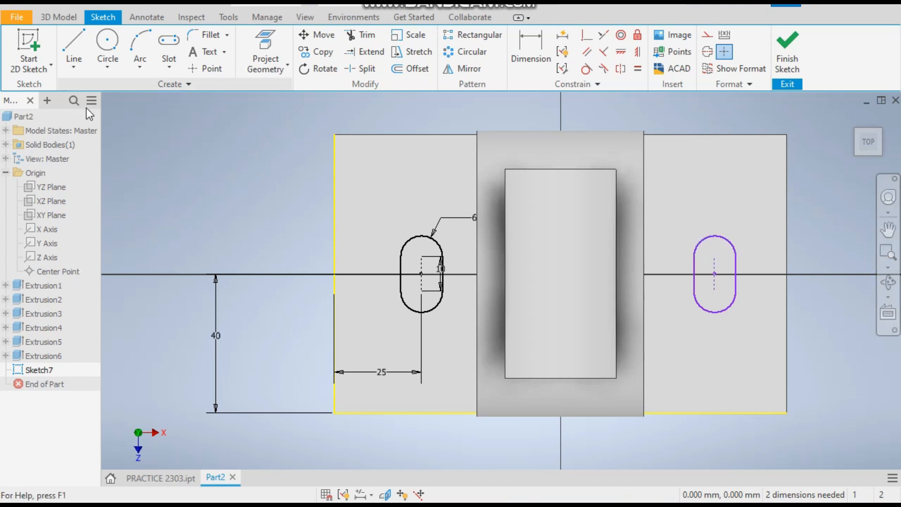
{"action": "left_click", "coordinate": [534, 58]}
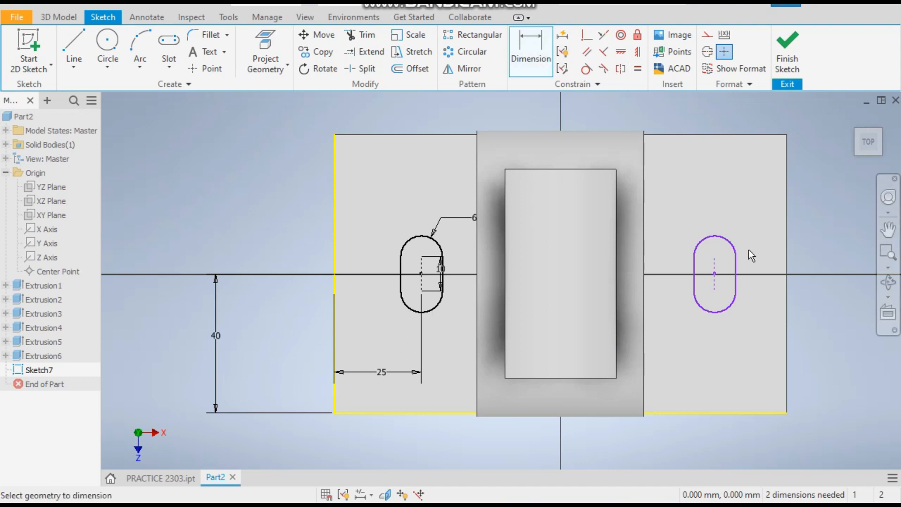
{"action": "left_click", "coordinate": [786, 280]}
{"action": "left_click", "coordinate": [714, 273]}
{"action": "left_click", "coordinate": [758, 349]}
{"action": "type", "text": "25"}
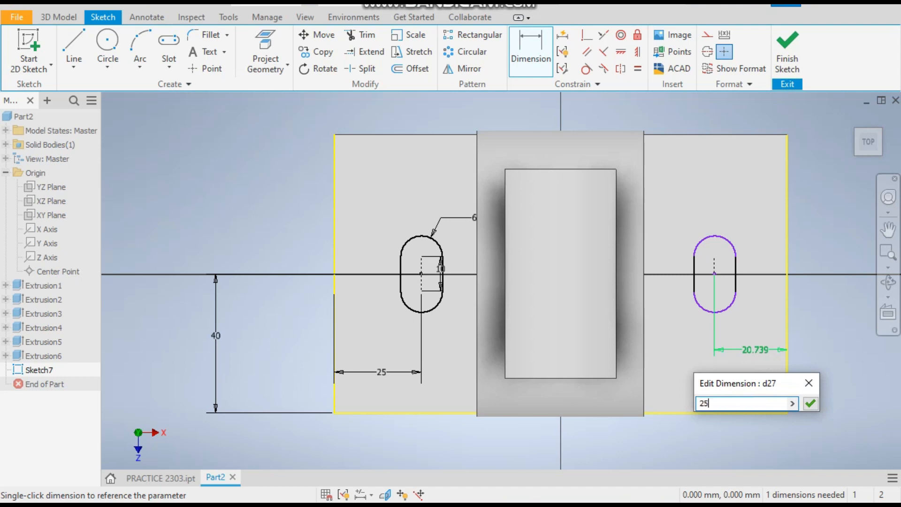
{"action": "key", "text": "Return"}
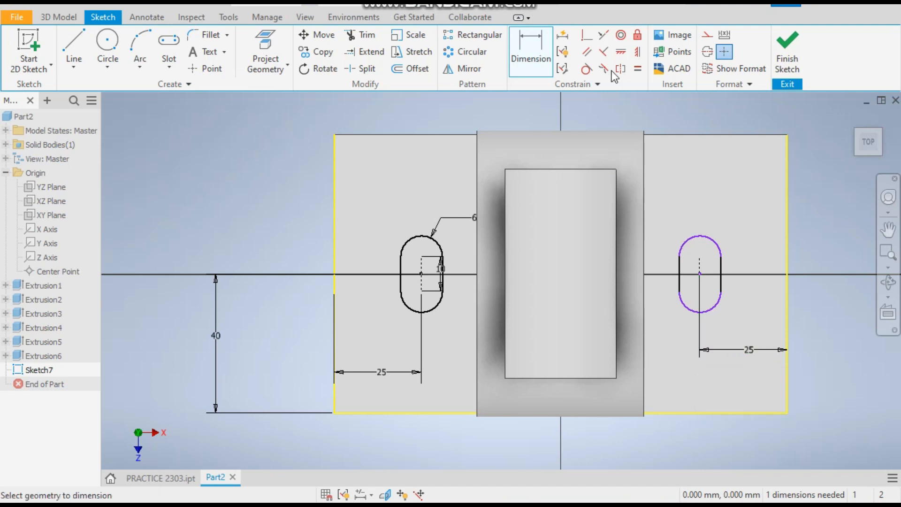
Align the two slot centres horizontally and finish the sketch.
{"action": "left_click", "coordinate": [620, 51]}
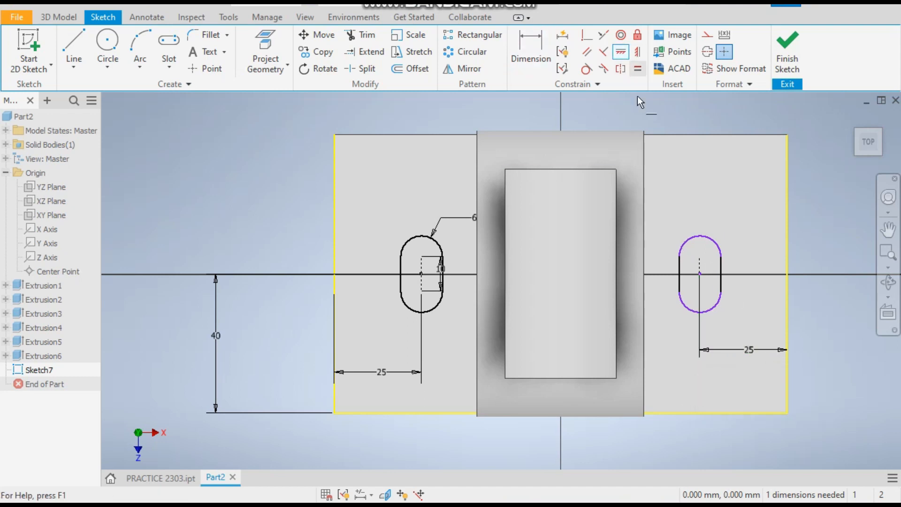
{"action": "left_click", "coordinate": [699, 275]}
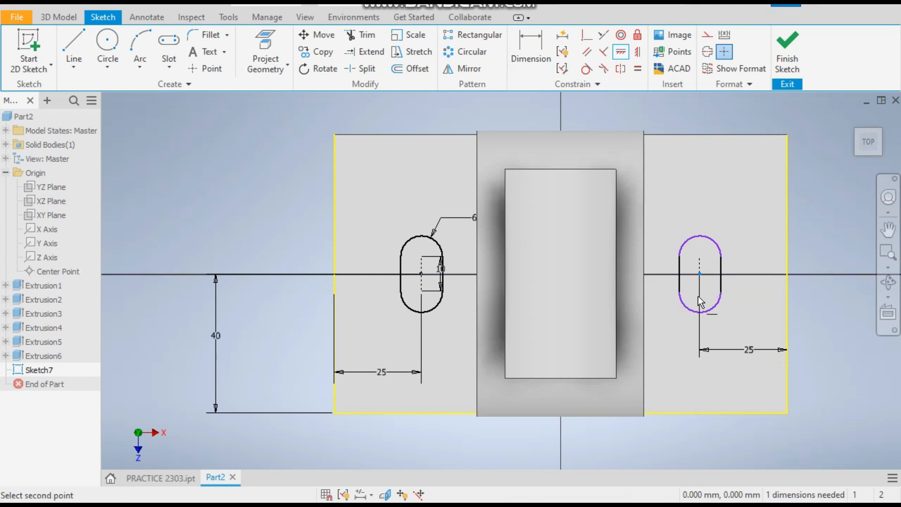
{"action": "left_click", "coordinate": [419, 274]}
{"action": "right_click", "coordinate": [246, 207]}
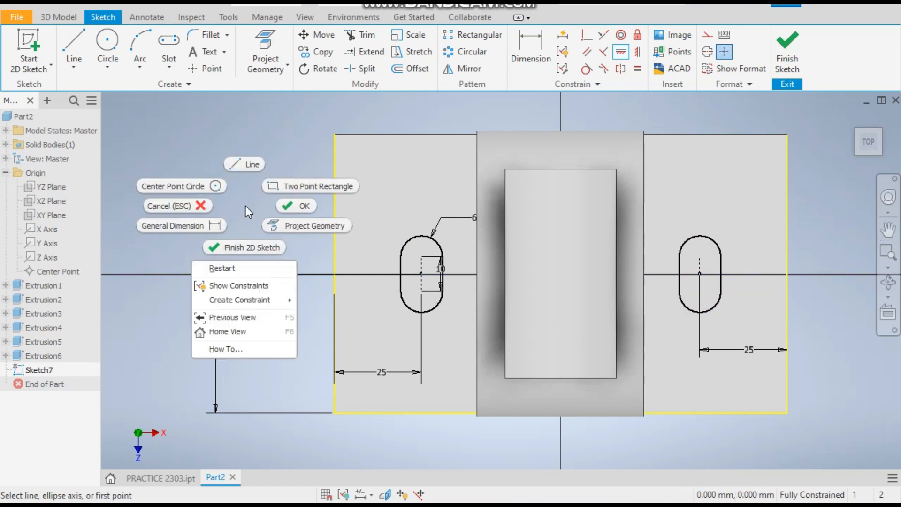
{"action": "left_click", "coordinate": [288, 206]}
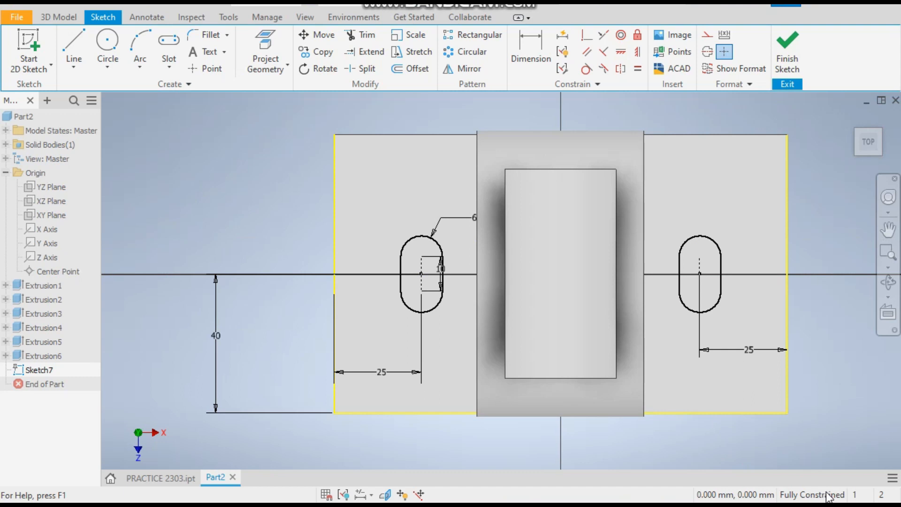
{"action": "left_click", "coordinate": [788, 60]}
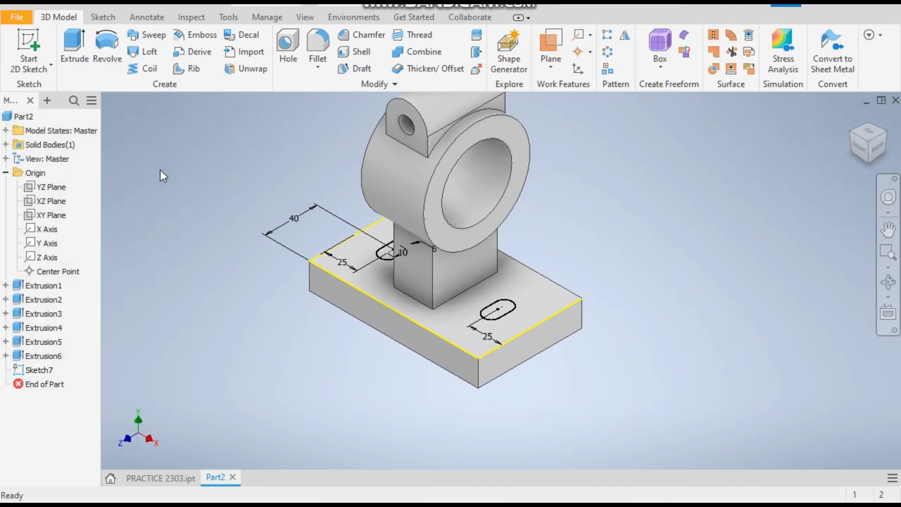
Cut both slot profiles downward through the base plate with a 60 mm extrusion.
{"action": "left_click", "coordinate": [74, 49]}
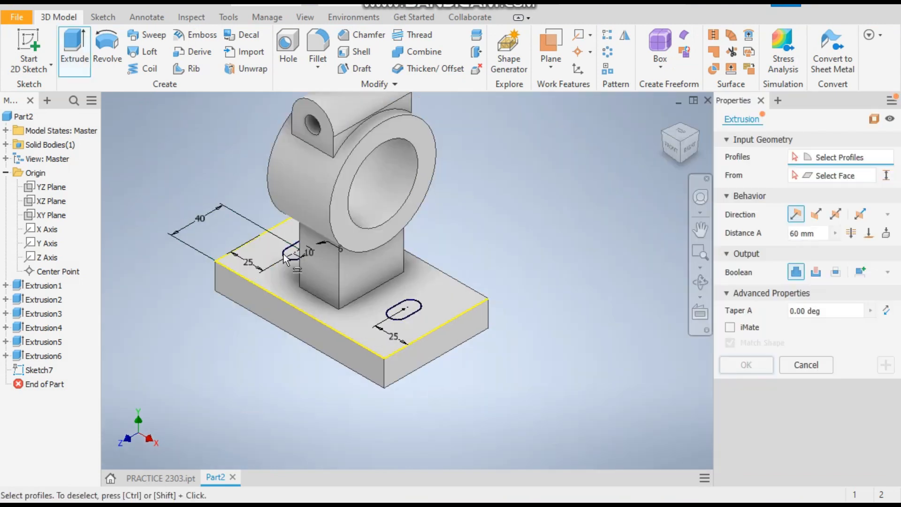
{"action": "scroll", "coordinate": [319, 251], "scroll_direction": "down", "scroll_amount": 5}
{"action": "left_click", "coordinate": [319, 252]}
{"action": "scroll", "coordinate": [292, 244], "scroll_direction": "up", "scroll_amount": 5}
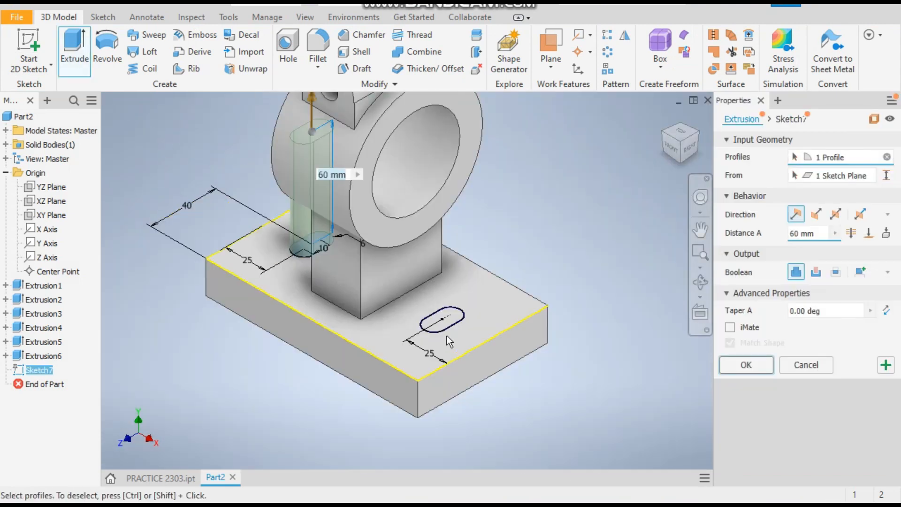
{"action": "left_click", "coordinate": [450, 323]}
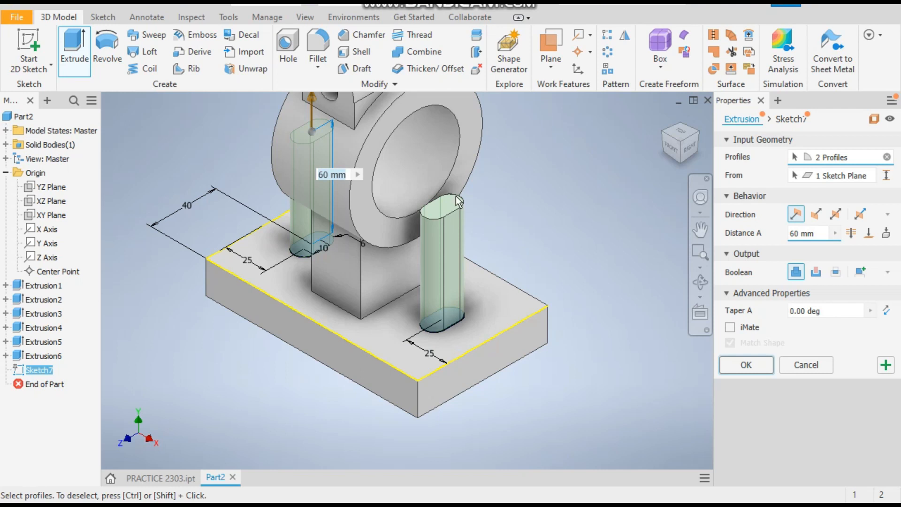
{"action": "left_click", "coordinate": [815, 214]}
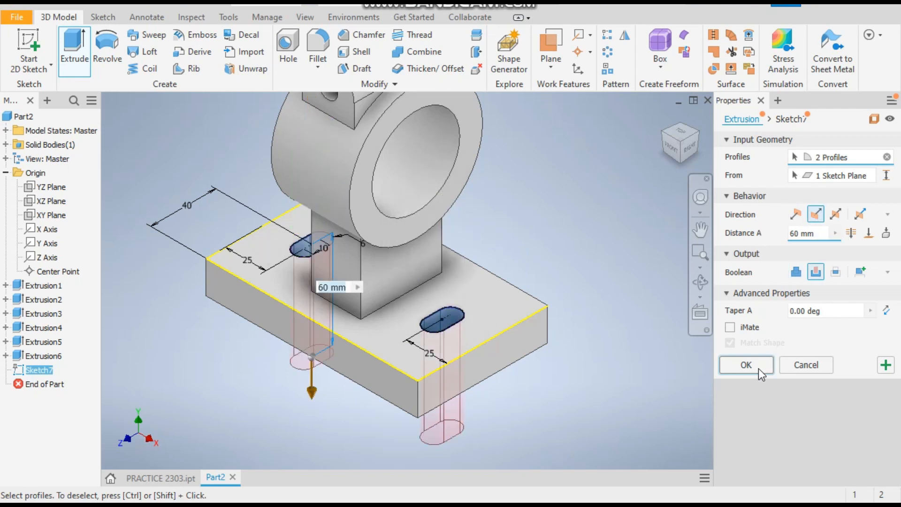
{"action": "left_click", "coordinate": [746, 365]}
{"action": "scroll", "coordinate": [501, 354], "scroll_direction": "down", "scroll_amount": 3}
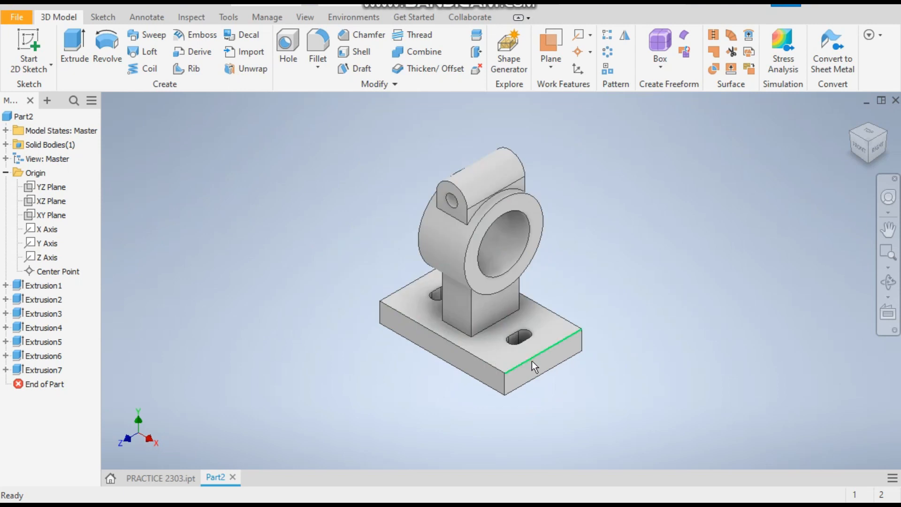
Compare the model with the reference PRACTICE 2303 part, checking the split on the clamp boss.
{"action": "left_click", "coordinate": [148, 475]}
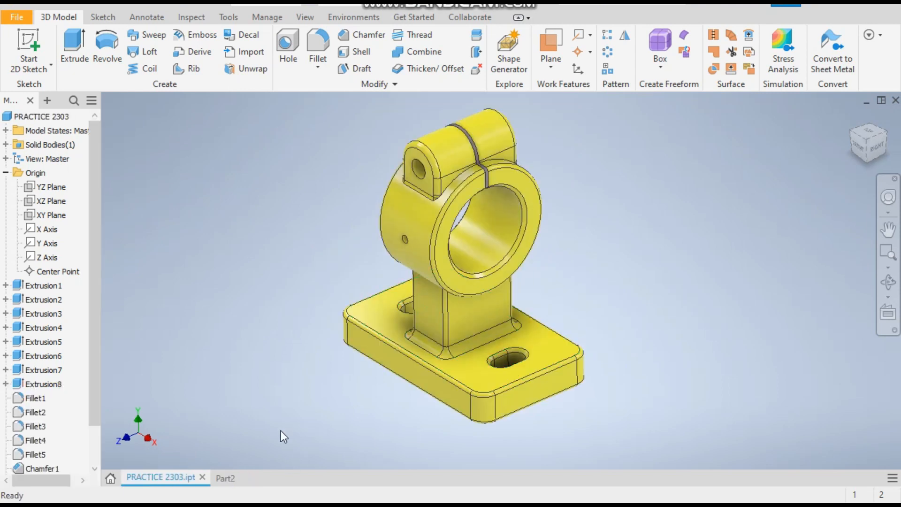
{"action": "left_click", "coordinate": [223, 479]}
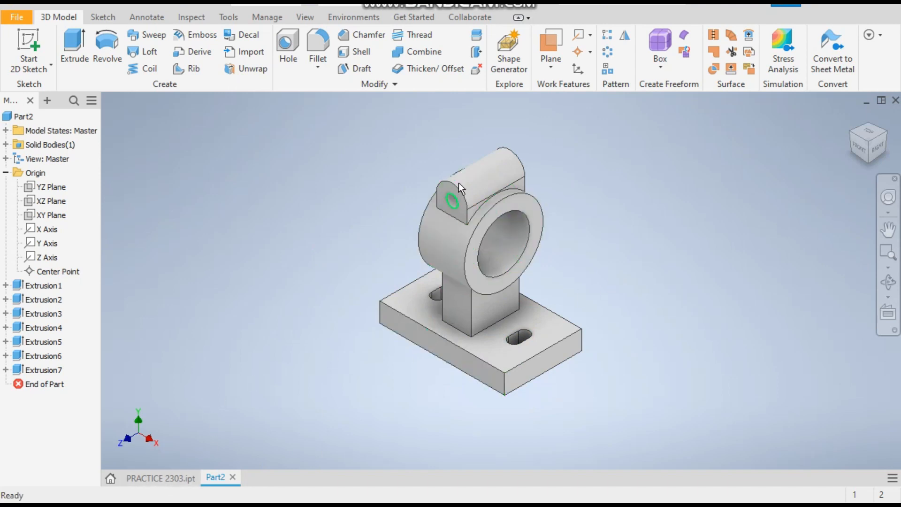
{"action": "left_click", "coordinate": [165, 478]}
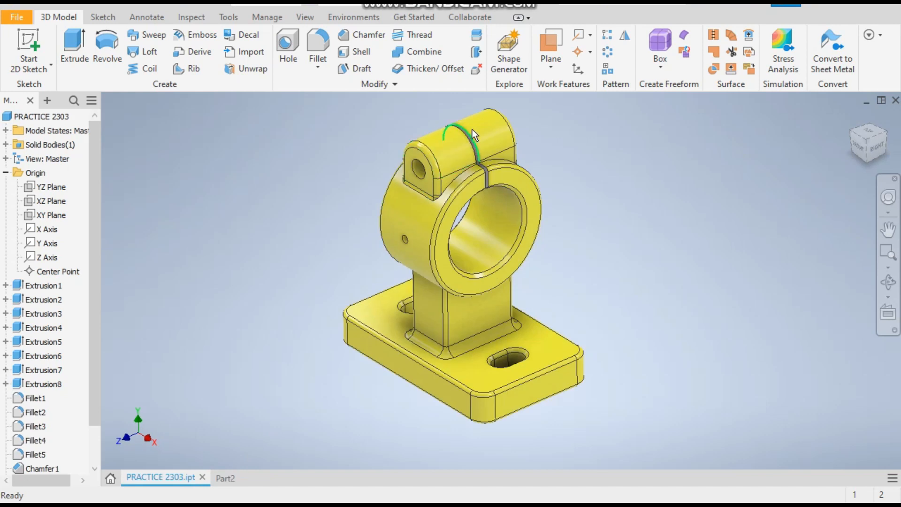
{"action": "left_click", "coordinate": [227, 475]}
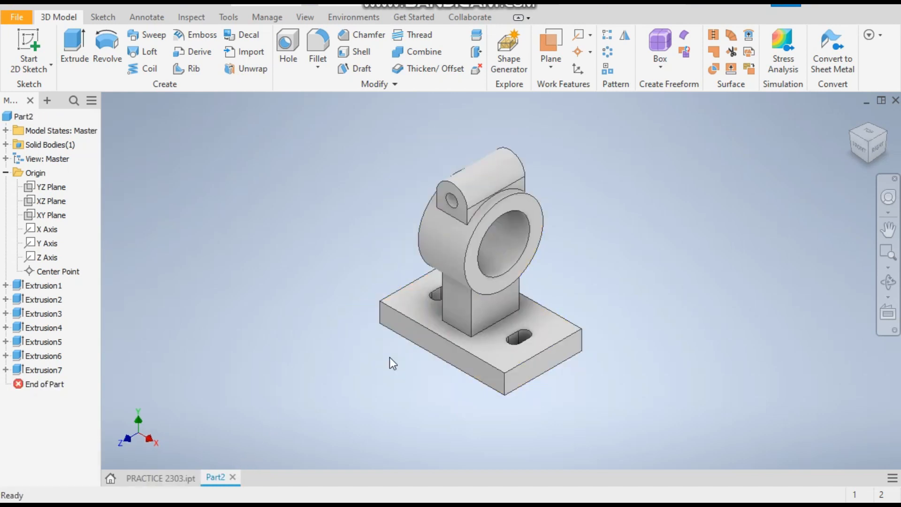
Start a sketch on the YZ plane and draw a centre-point rectangle about 10 mm by 83 mm centred on the bore's top point.
{"action": "left_click", "coordinate": [42, 189]}
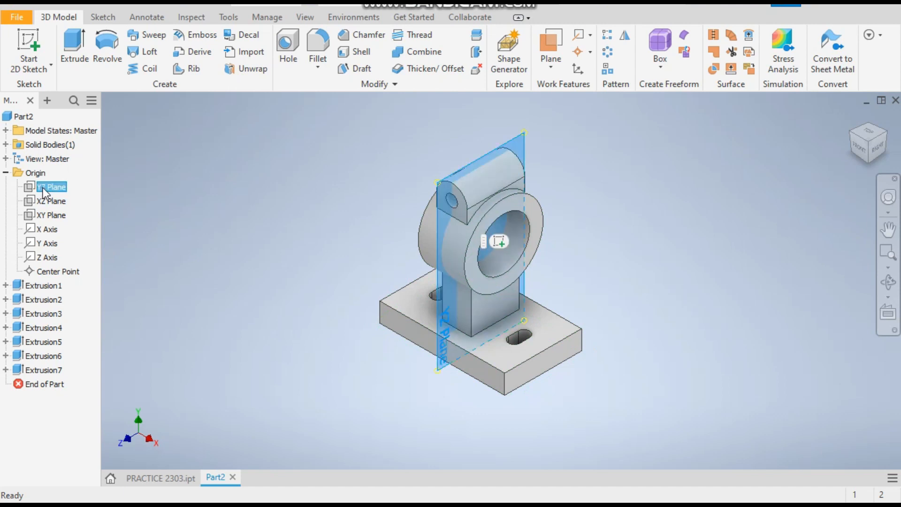
{"action": "key", "text": "s"}
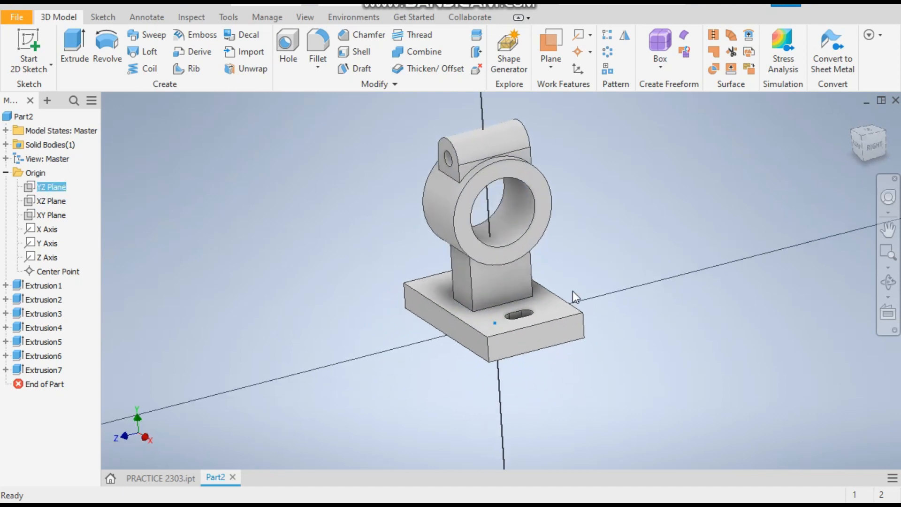
{"action": "scroll", "coordinate": [441, 193], "scroll_direction": "up", "scroll_amount": 3}
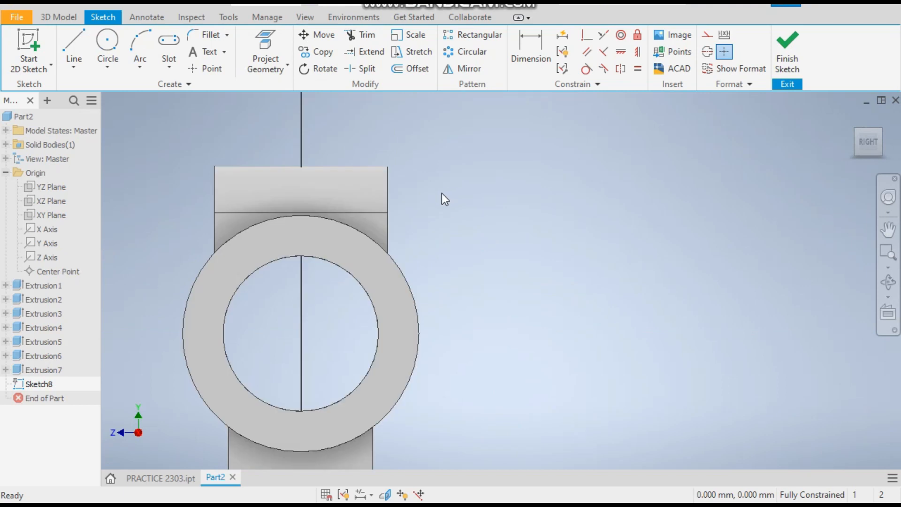
{"action": "left_click", "coordinate": [160, 67]}
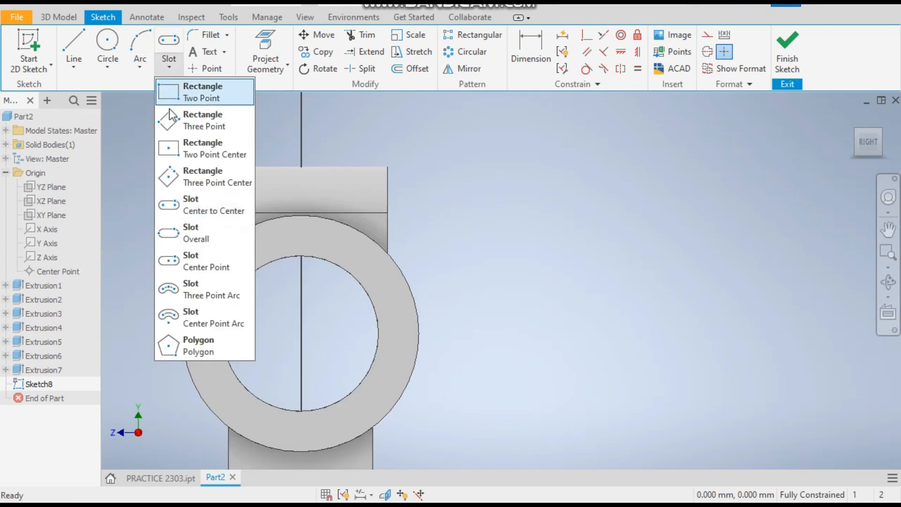
{"action": "left_click", "coordinate": [173, 142]}
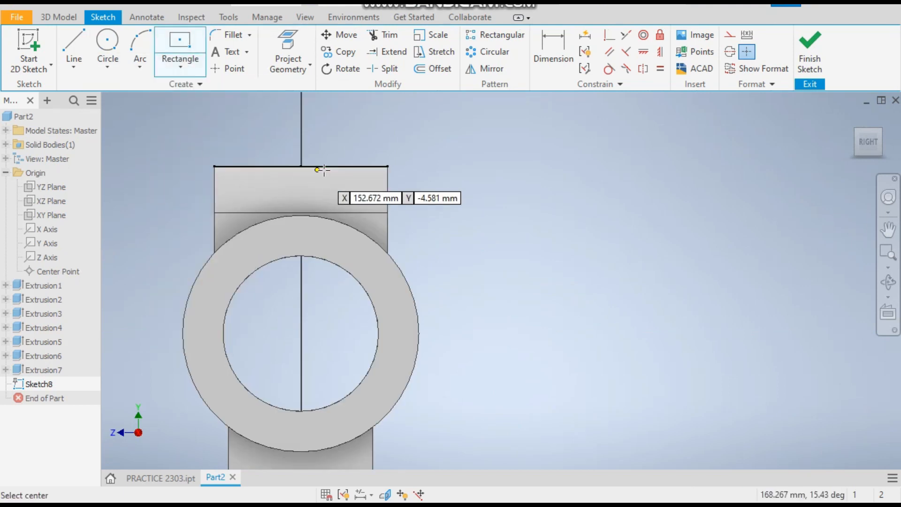
{"action": "left_click", "coordinate": [302, 256]}
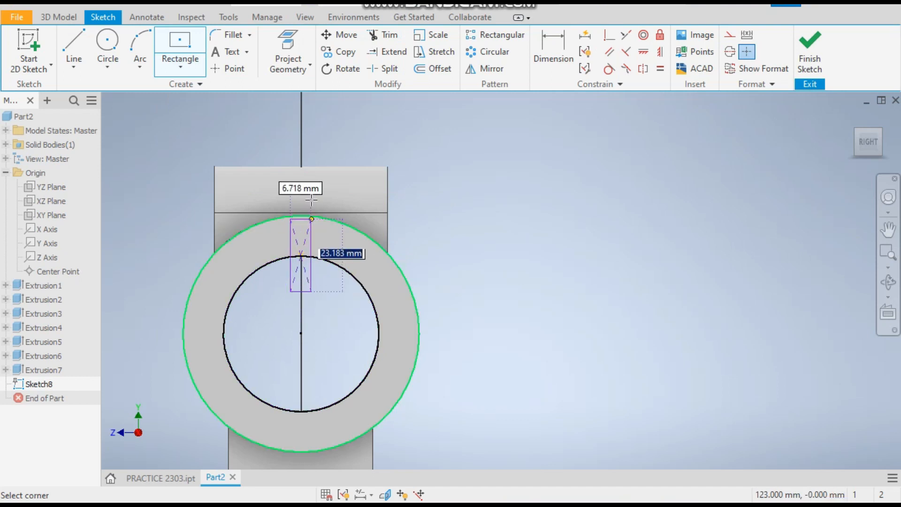
{"action": "left_click", "coordinate": [316, 136]}
{"action": "right_click", "coordinate": [364, 145]}
{"action": "left_click", "coordinate": [395, 144]}
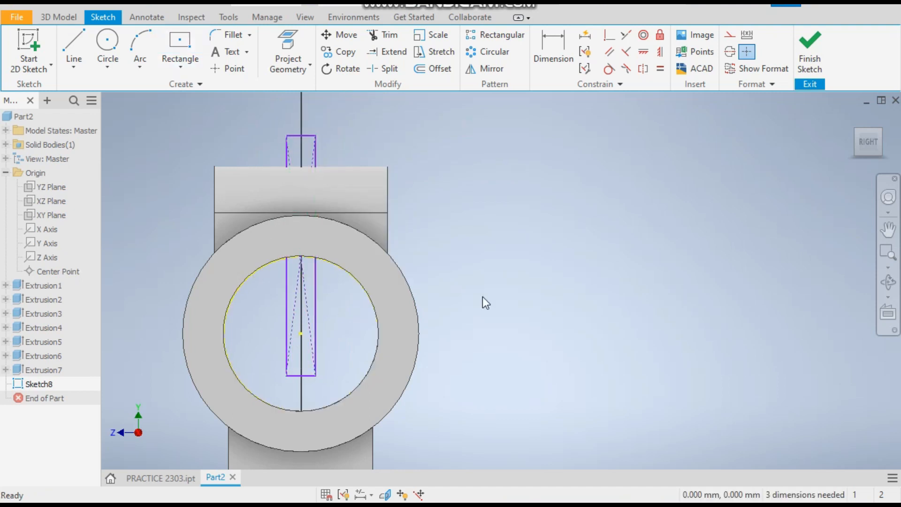
Dimension the rectangle's width as 2 mm and its height as 85 mm.
{"action": "key", "text": "d"}
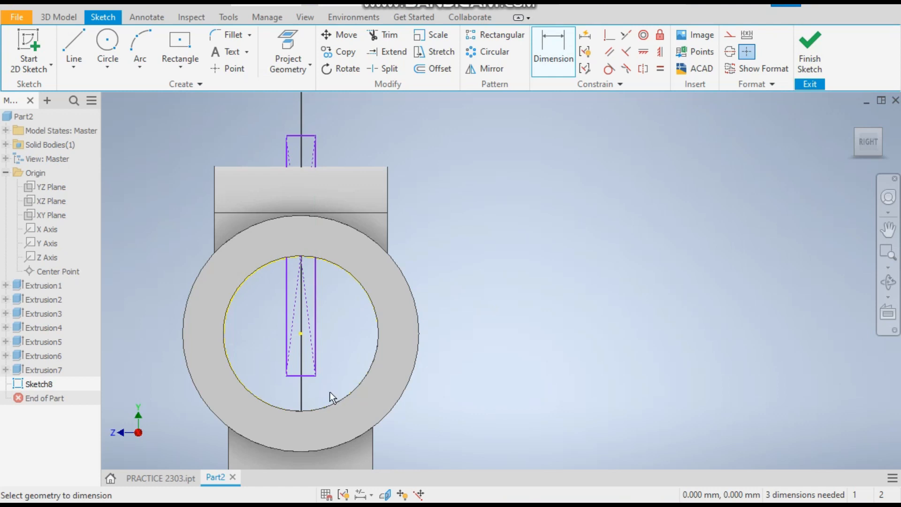
{"action": "scroll", "coordinate": [301, 385], "scroll_direction": "down", "scroll_amount": 3}
{"action": "left_click", "coordinate": [319, 368]}
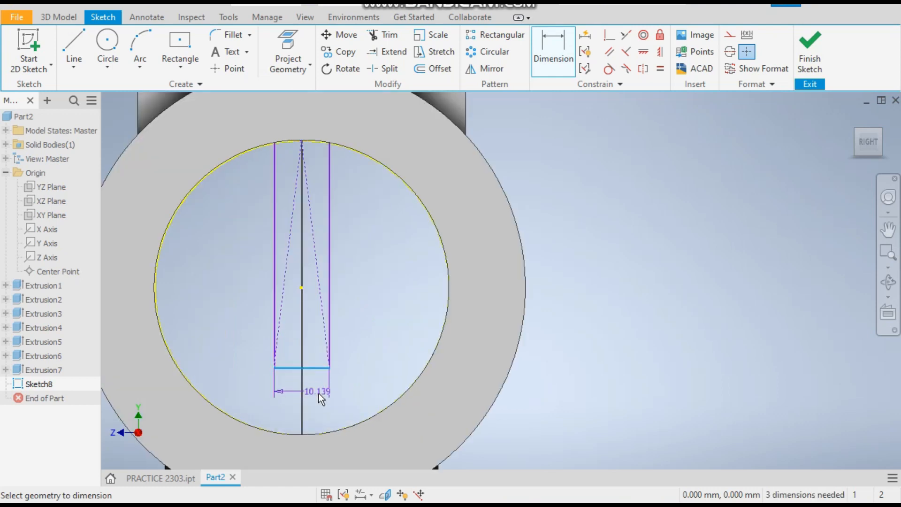
{"action": "left_click", "coordinate": [319, 393]}
{"action": "type", "text": "2"}
{"action": "key", "text": "Return"}
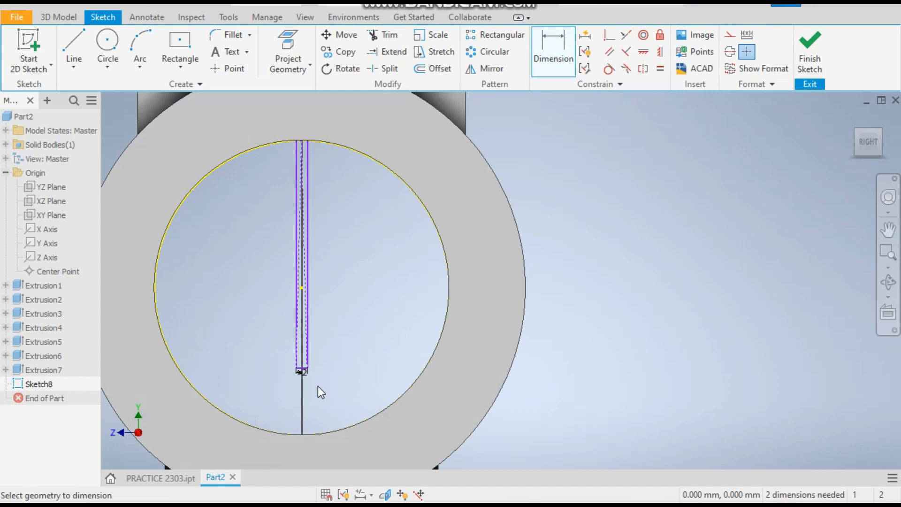
{"action": "left_click", "coordinate": [310, 265]}
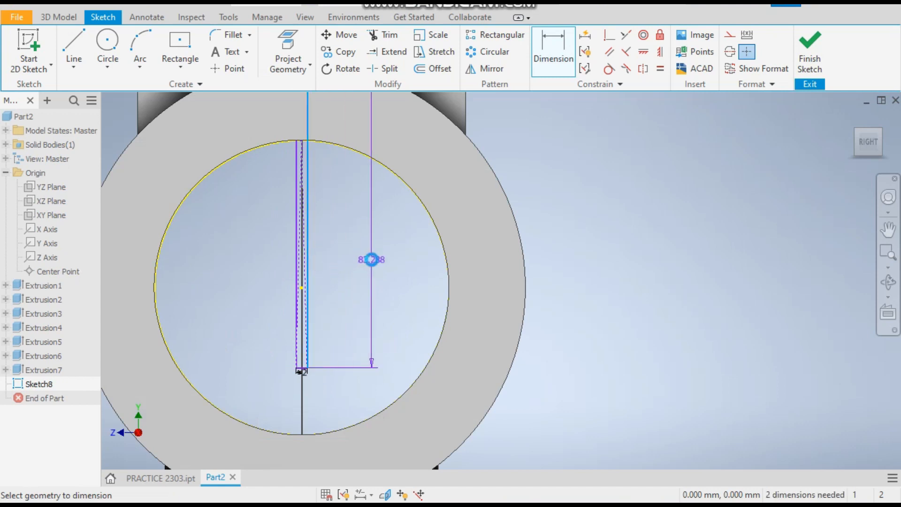
{"action": "left_click", "coordinate": [371, 260]}
{"action": "type", "text": "85"}
{"action": "key", "text": "Return"}
{"action": "scroll", "coordinate": [390, 357], "scroll_direction": "up", "scroll_amount": 3}
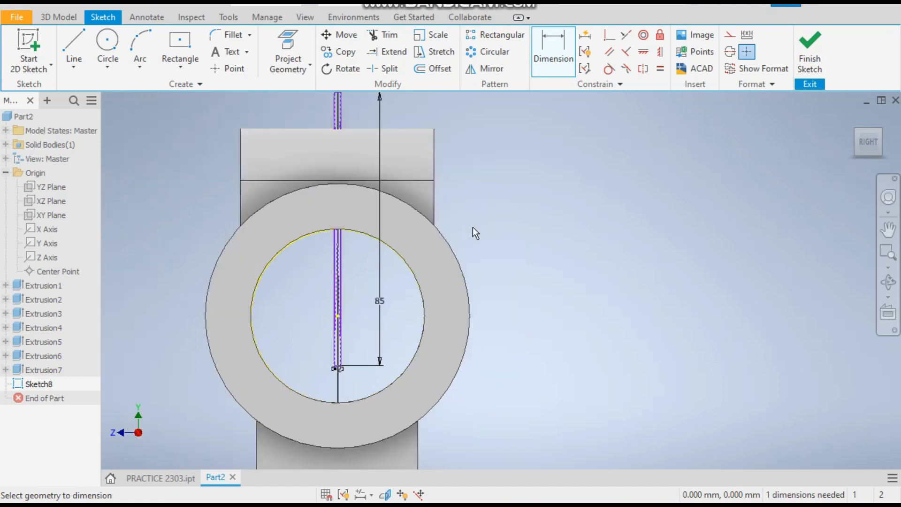
{"action": "right_click", "coordinate": [506, 180]}
{"action": "left_click", "coordinate": [551, 178]}
Constrain the rectangle's midpoint vertically in line with the bore centre.
{"action": "scroll", "coordinate": [457, 219], "scroll_direction": "up", "scroll_amount": 4}
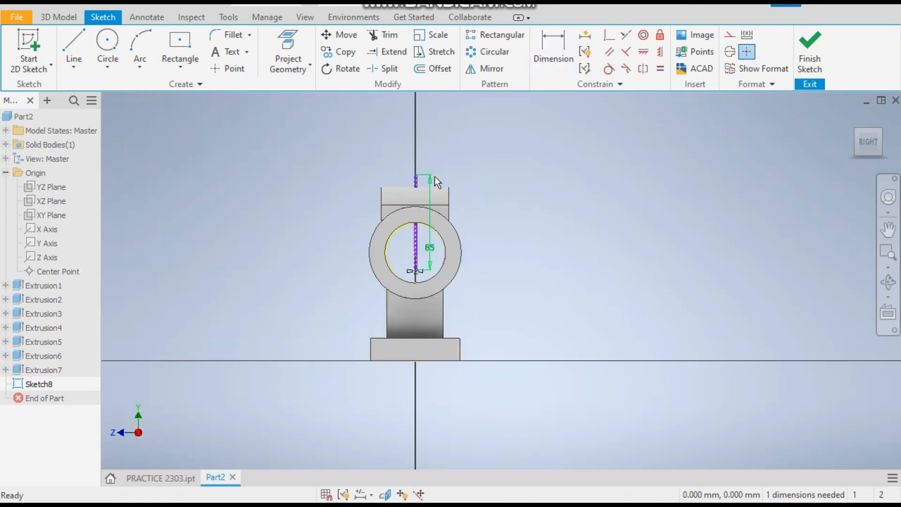
{"action": "scroll", "coordinate": [434, 176], "scroll_direction": "down", "scroll_amount": 8}
{"action": "left_click_drag", "start_coordinate": [286, 165], "coordinate": [417, 162]}
{"action": "scroll", "coordinate": [359, 148], "scroll_direction": "up", "scroll_amount": 4}
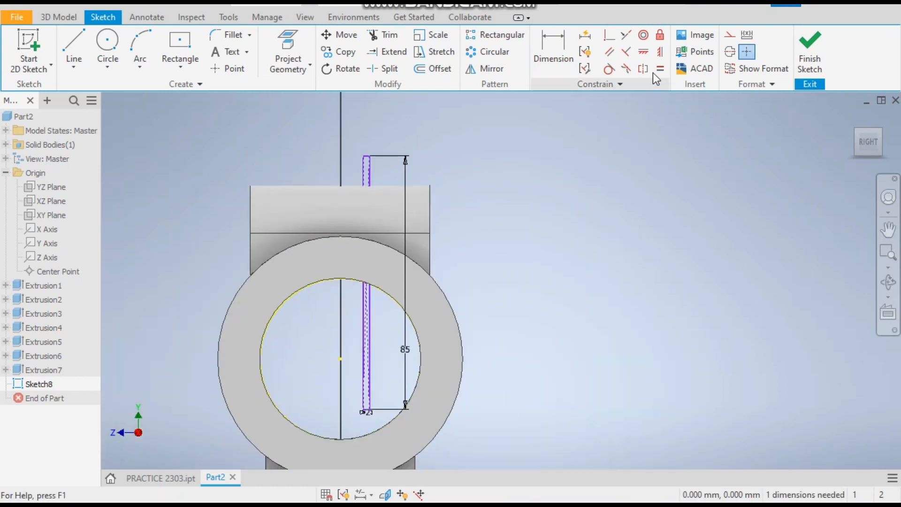
{"action": "left_click", "coordinate": [659, 52]}
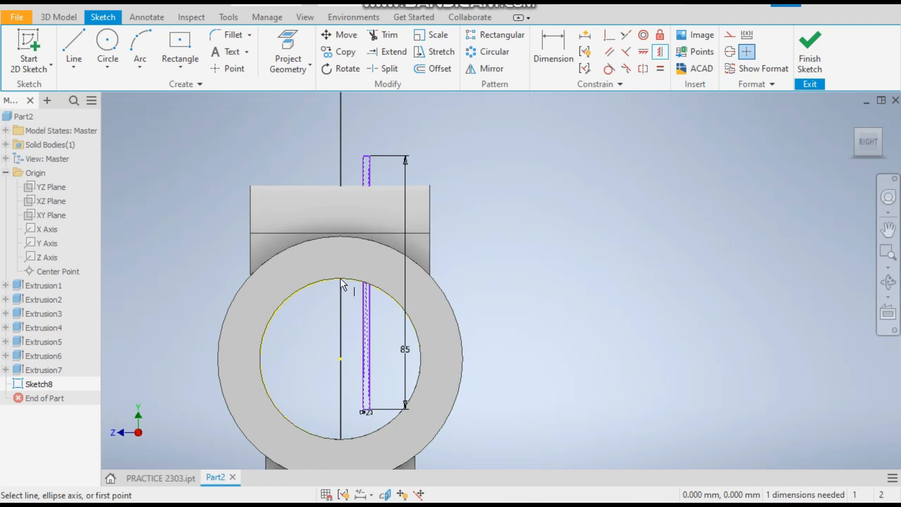
{"action": "left_click", "coordinate": [642, 52]}
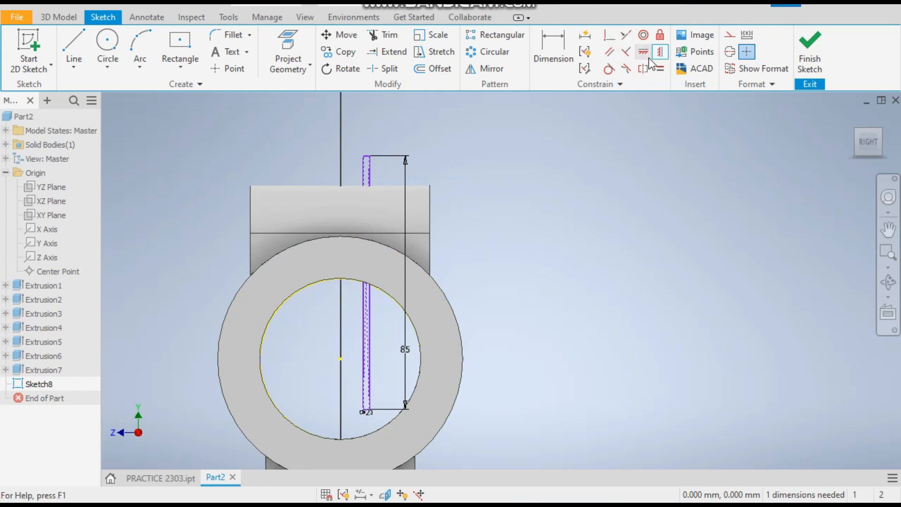
{"action": "left_click", "coordinate": [339, 359]}
{"action": "left_click", "coordinate": [364, 283]}
{"action": "right_click", "coordinate": [513, 209]}
{"action": "left_click", "coordinate": [539, 209]}
{"action": "scroll", "coordinate": [418, 209], "scroll_direction": "down", "scroll_amount": 2}
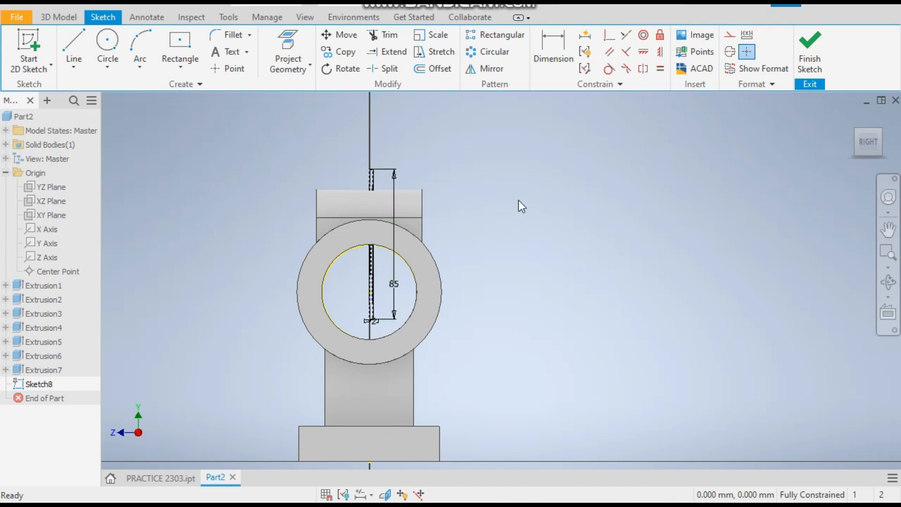
Extrude the narrow rectangle symmetrically 60 mm as a cut to split the clamp boss.
{"action": "left_click", "coordinate": [50, 18]}
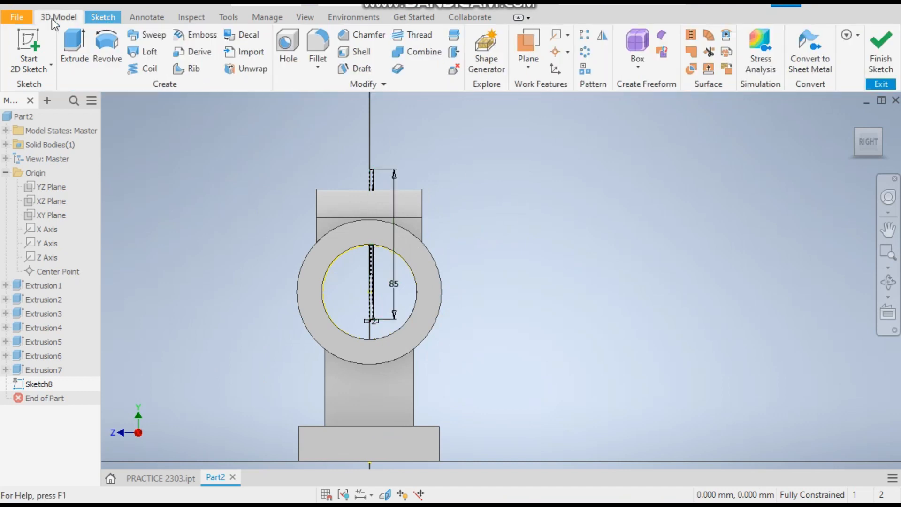
{"action": "left_click", "coordinate": [75, 47]}
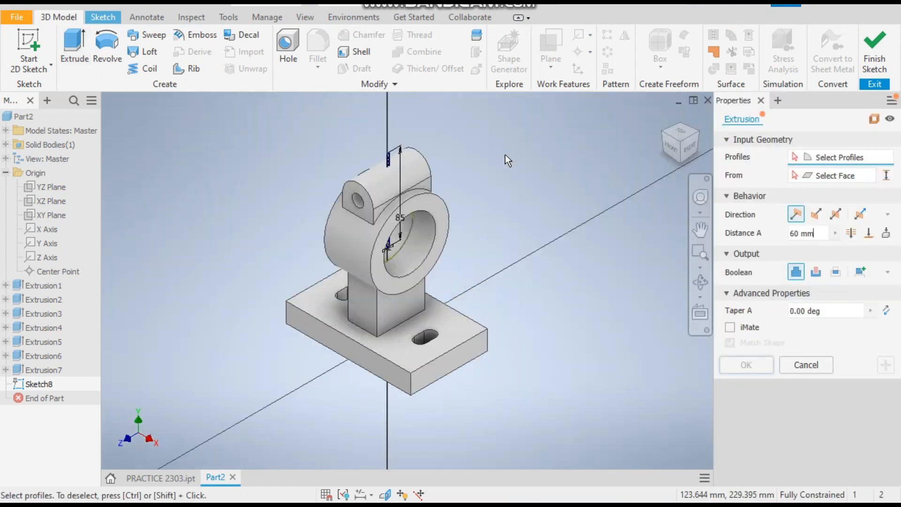
{"action": "scroll", "coordinate": [424, 146], "scroll_direction": "up", "scroll_amount": 6}
{"action": "left_click", "coordinate": [441, 192]}
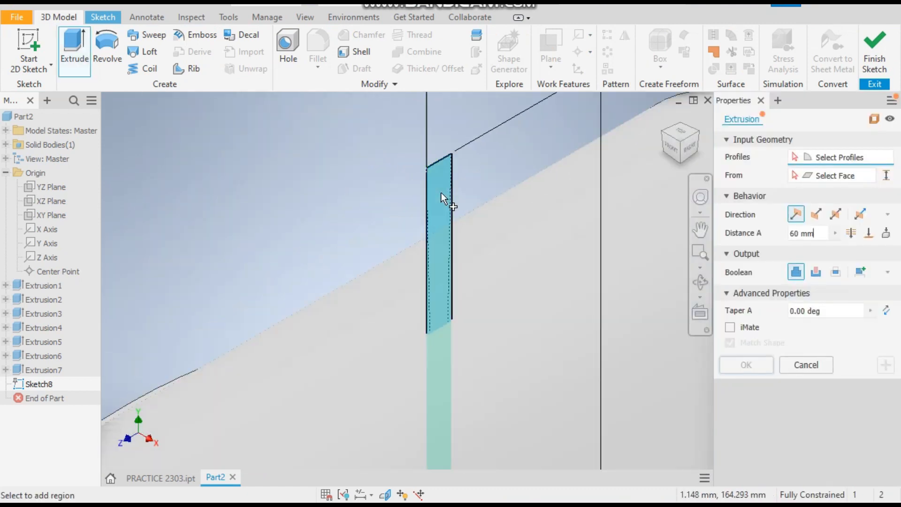
{"action": "scroll", "coordinate": [265, 103], "scroll_direction": "down", "scroll_amount": 2}
{"action": "scroll", "coordinate": [264, 103], "scroll_direction": "down", "scroll_amount": 4}
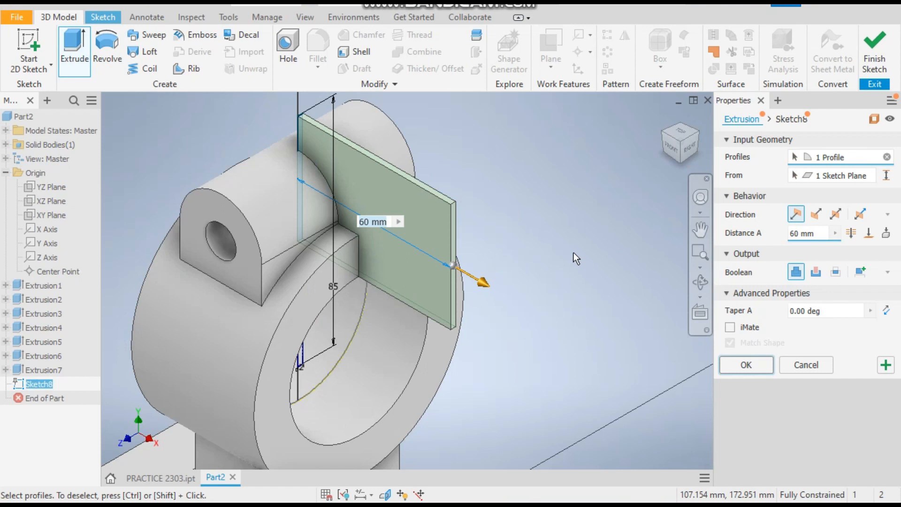
{"action": "left_click", "coordinate": [835, 215]}
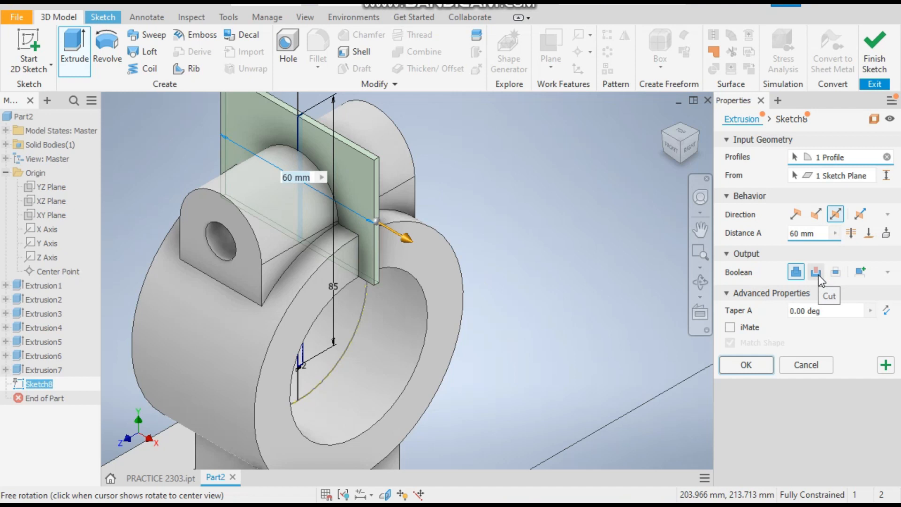
{"action": "left_click", "coordinate": [816, 272]}
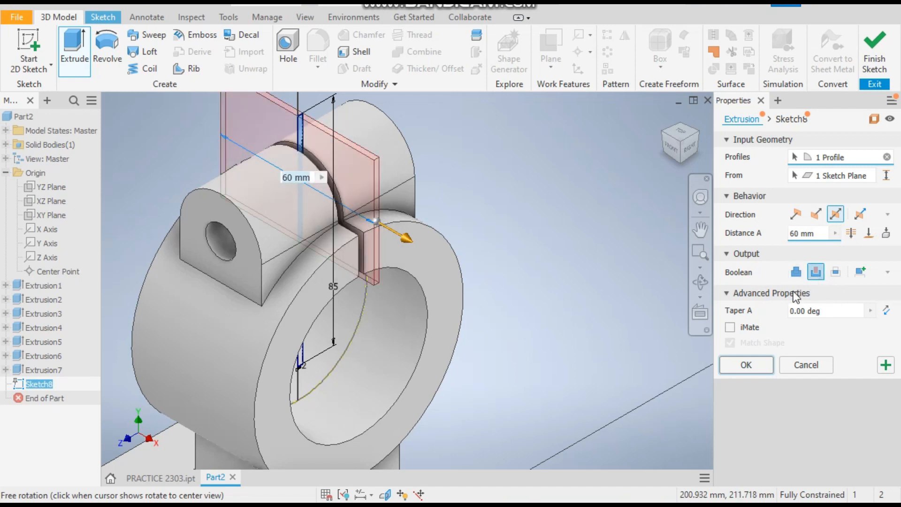
{"action": "left_click", "coordinate": [755, 371]}
{"action": "scroll", "coordinate": [559, 277], "scroll_direction": "down", "scroll_amount": 5}
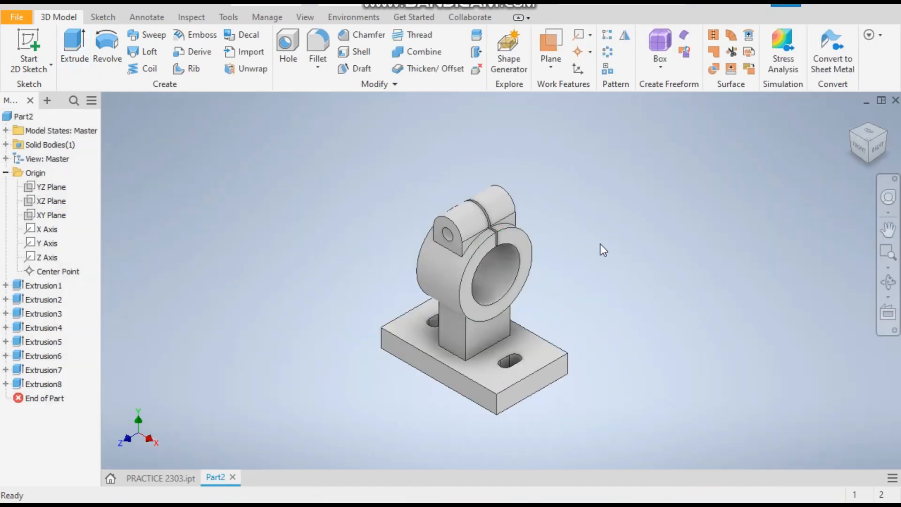
Compare the split boss with the reference PRACTICE 2303 part.
{"action": "scroll", "coordinate": [594, 260], "scroll_direction": "up", "scroll_amount": 8}
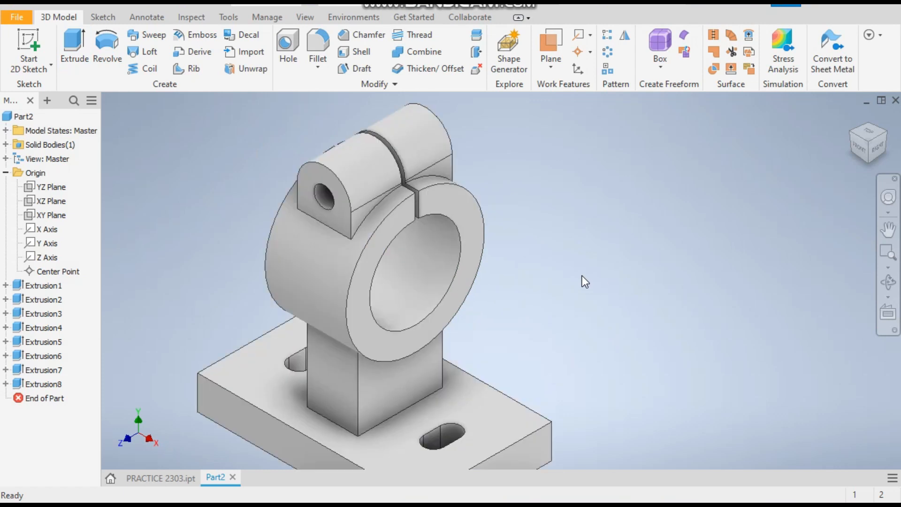
{"action": "left_click", "coordinate": [155, 479]}
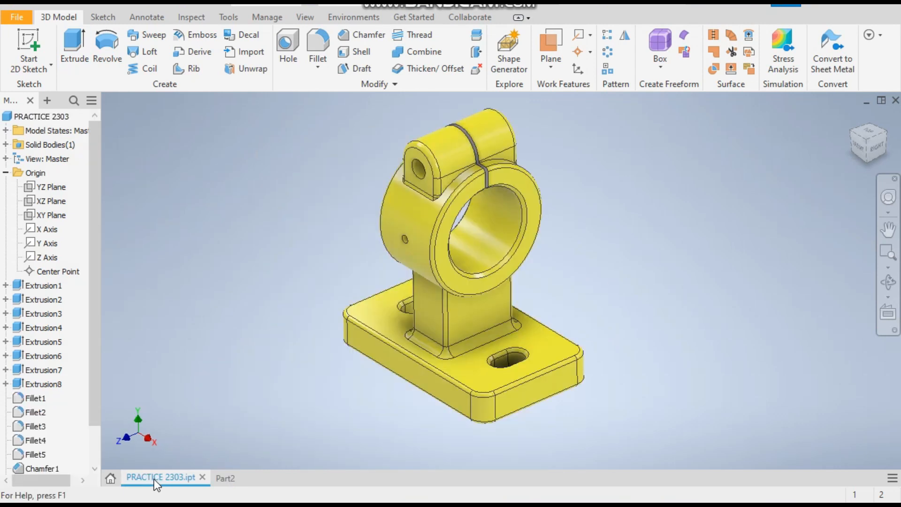
Return to the Part2 model and fillet the base plate's four vertical corner edges with a 10 mm radius.
{"action": "left_click", "coordinate": [221, 478]}
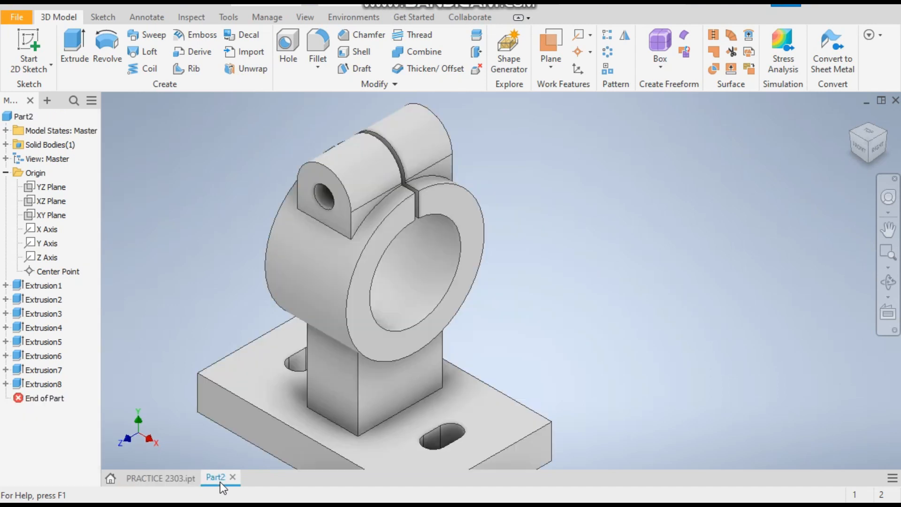
{"action": "scroll", "coordinate": [458, 249], "scroll_direction": "up", "scroll_amount": 3}
{"action": "scroll", "coordinate": [496, 264], "scroll_direction": "down", "scroll_amount": 3}
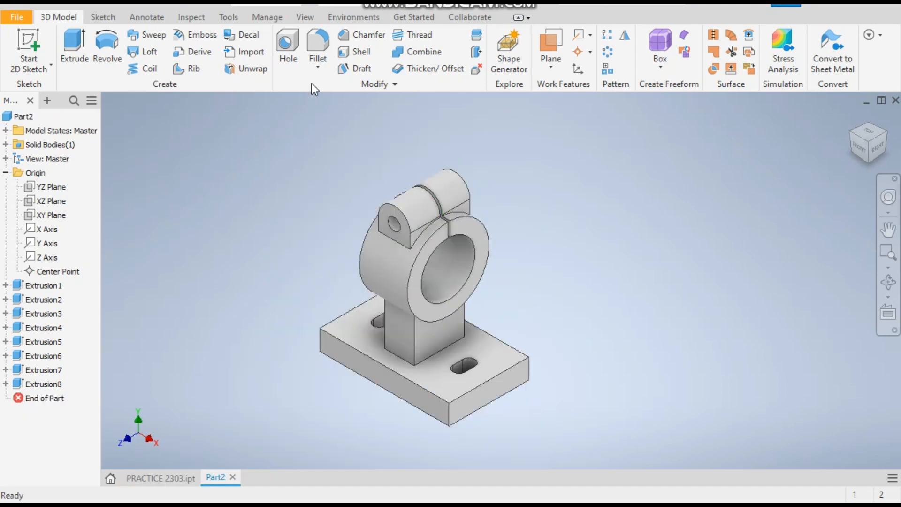
{"action": "left_click", "coordinate": [320, 41]}
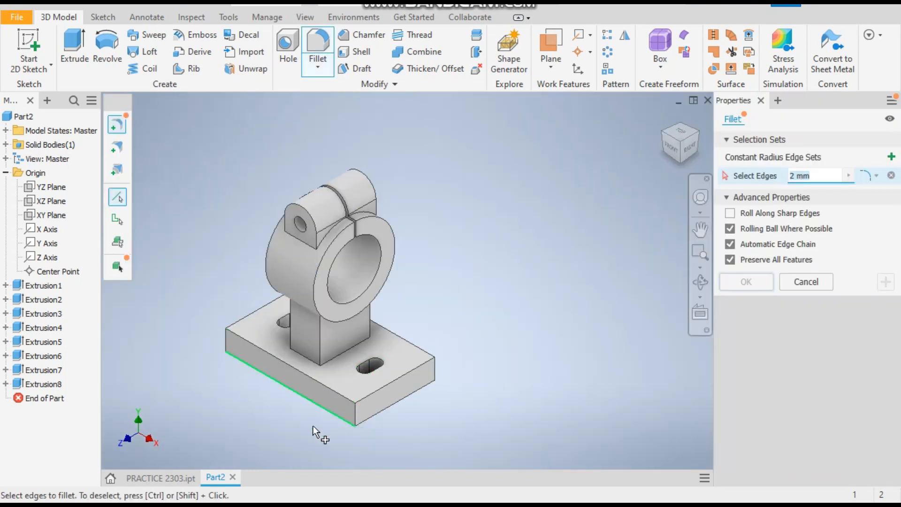
{"action": "scroll", "coordinate": [328, 425], "scroll_direction": "up", "scroll_amount": 3}
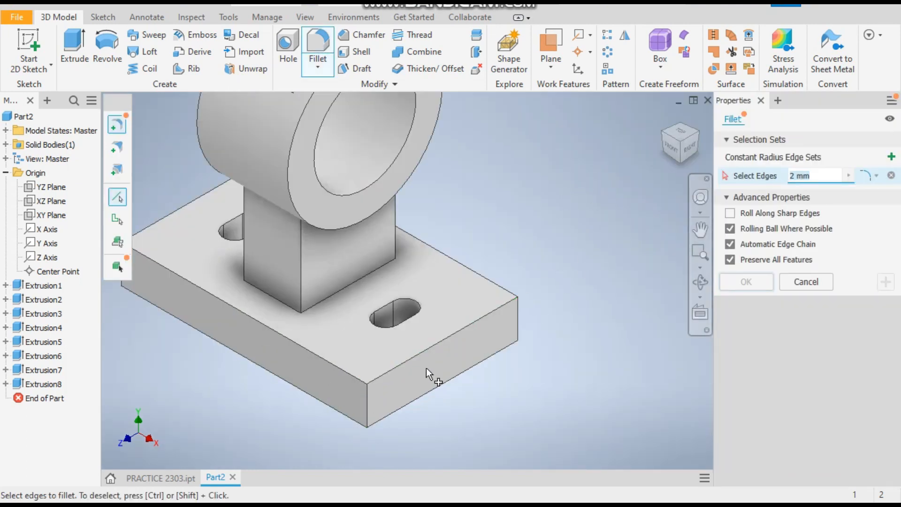
{"action": "type", "text": "1"}
{"action": "left_click", "coordinate": [366, 396]}
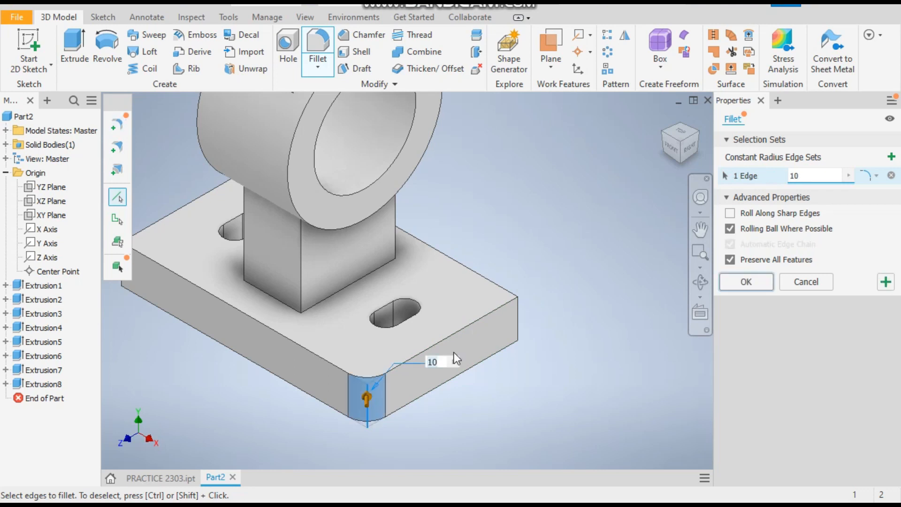
{"action": "left_click", "coordinate": [517, 325]}
{"action": "scroll", "coordinate": [480, 296], "scroll_direction": "down", "scroll_amount": 5}
{"action": "left_click", "coordinate": [358, 283]}
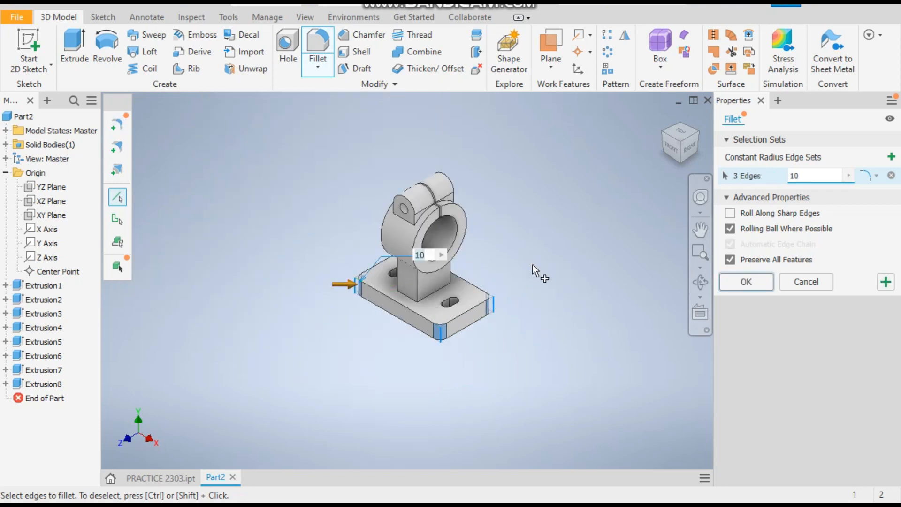
{"action": "middle_click_drag", "start_coordinate": [576, 271], "coordinate": [491, 296], "text": "shift"}
{"action": "scroll", "coordinate": [490, 298], "scroll_direction": "down", "scroll_amount": 3}
{"action": "left_click", "coordinate": [511, 271]}
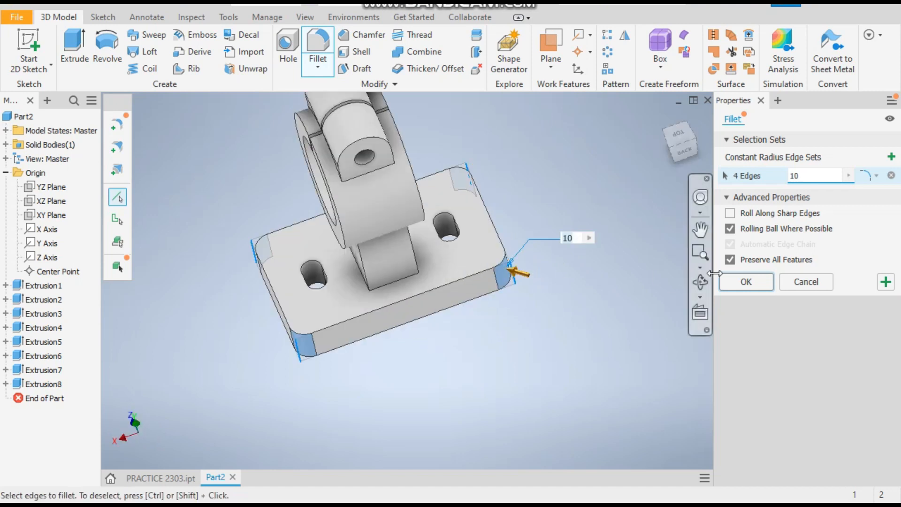
{"action": "left_click", "coordinate": [757, 282]}
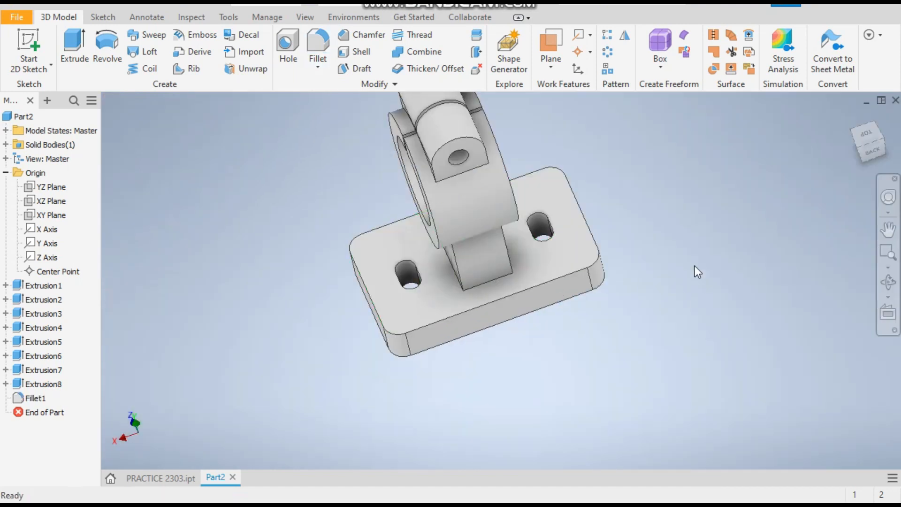
Fillet the column's vertical edges, the boss rims and the clamp lug's edges with a 2 mm radius.
{"action": "left_click", "coordinate": [850, 116]}
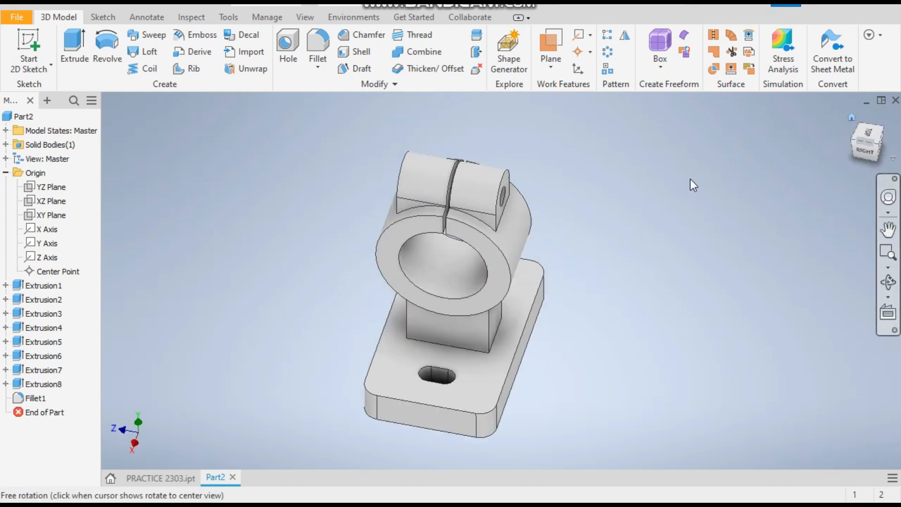
{"action": "scroll", "coordinate": [605, 349], "scroll_direction": "up", "scroll_amount": 3}
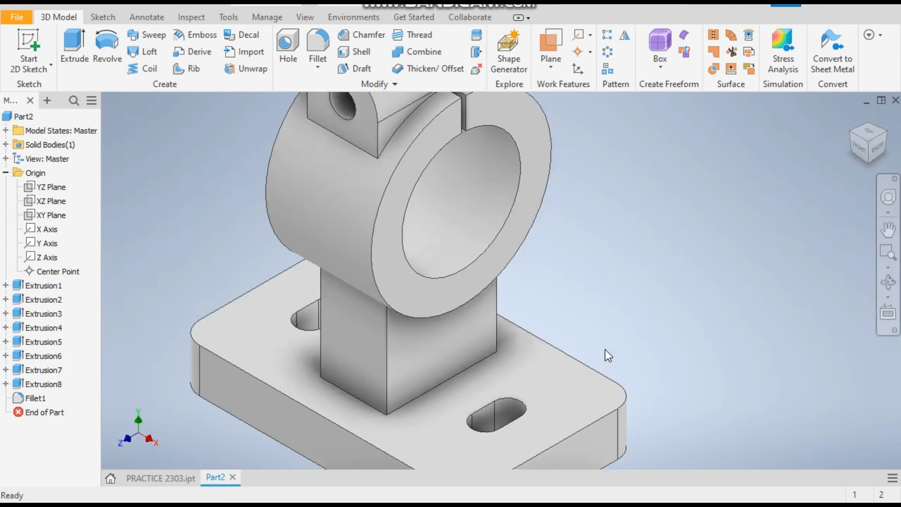
{"action": "scroll", "coordinate": [604, 337], "scroll_direction": "down", "scroll_amount": 3}
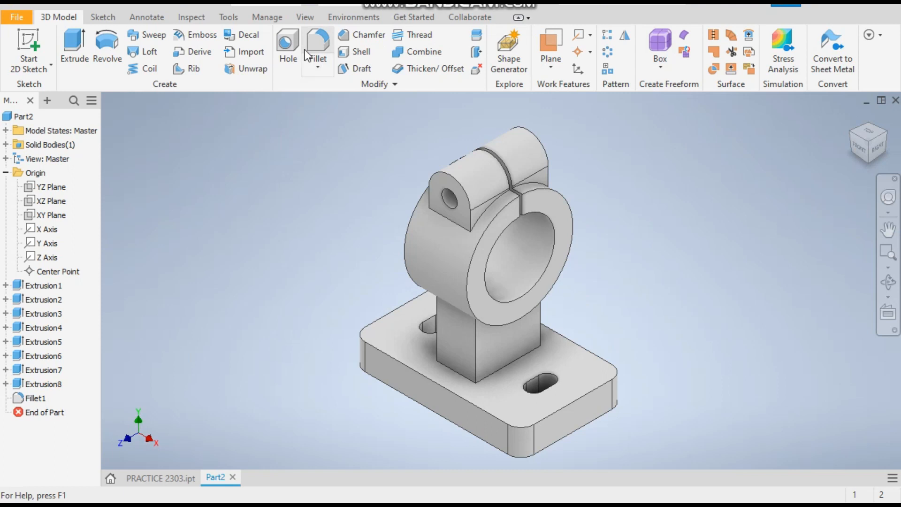
{"action": "left_click", "coordinate": [316, 38]}
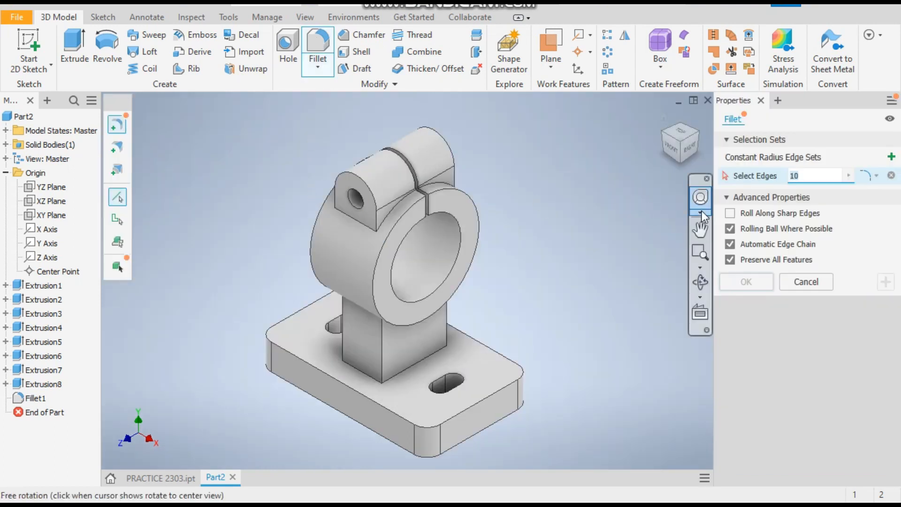
{"action": "type", "text": "2"}
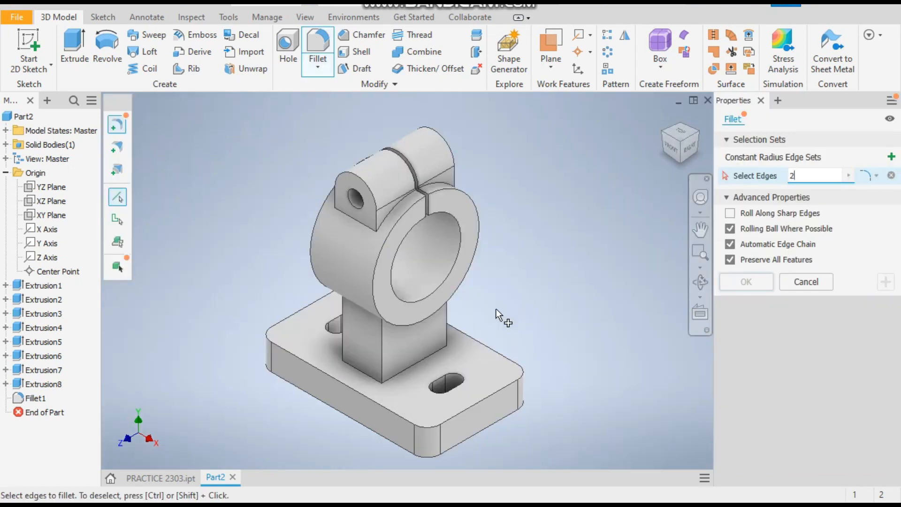
{"action": "left_click", "coordinate": [383, 352]}
{"action": "left_click", "coordinate": [342, 339]}
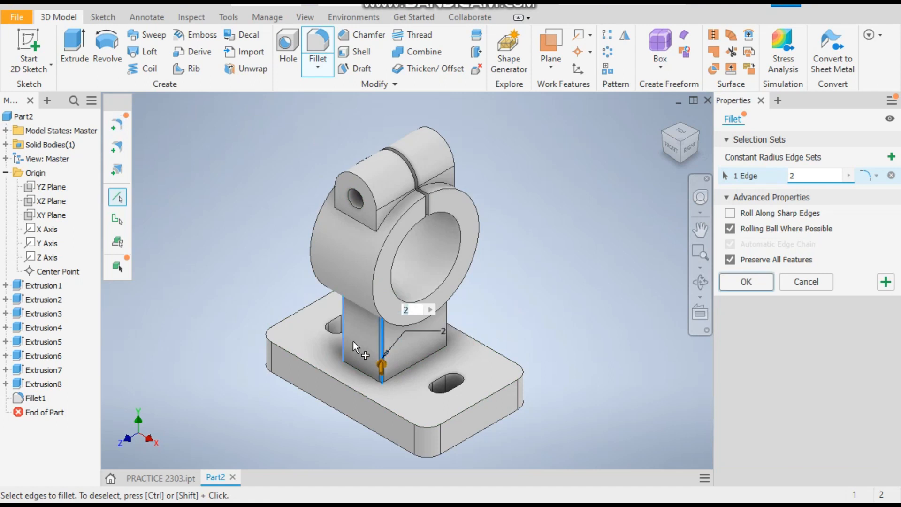
{"action": "left_click", "coordinate": [445, 333]}
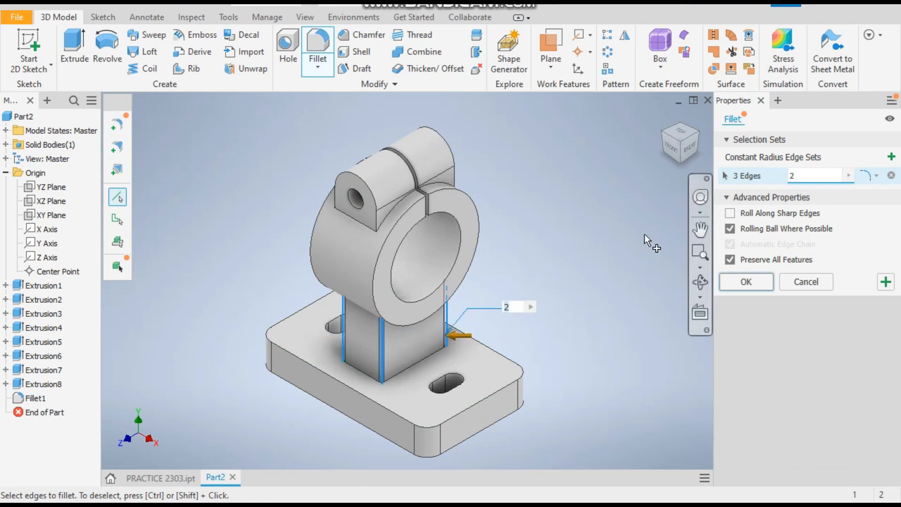
{"action": "left_click", "coordinate": [697, 131]}
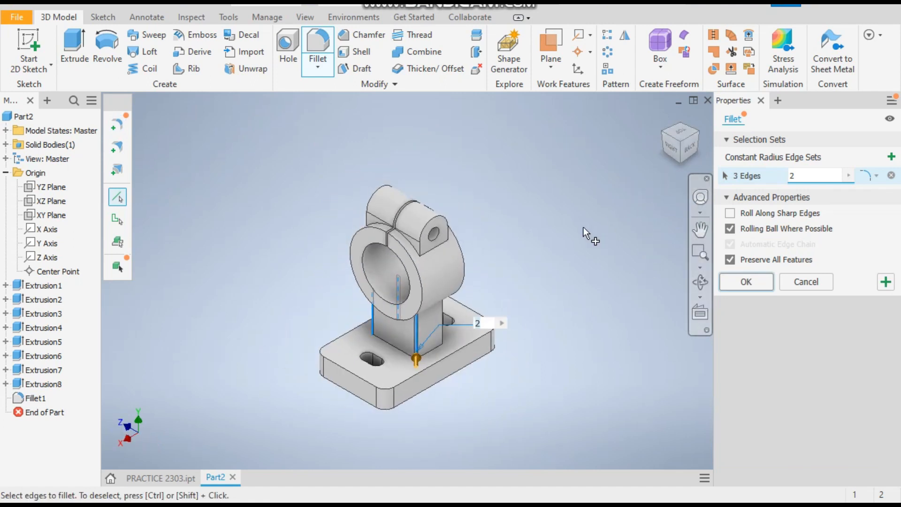
{"action": "left_click", "coordinate": [443, 323]}
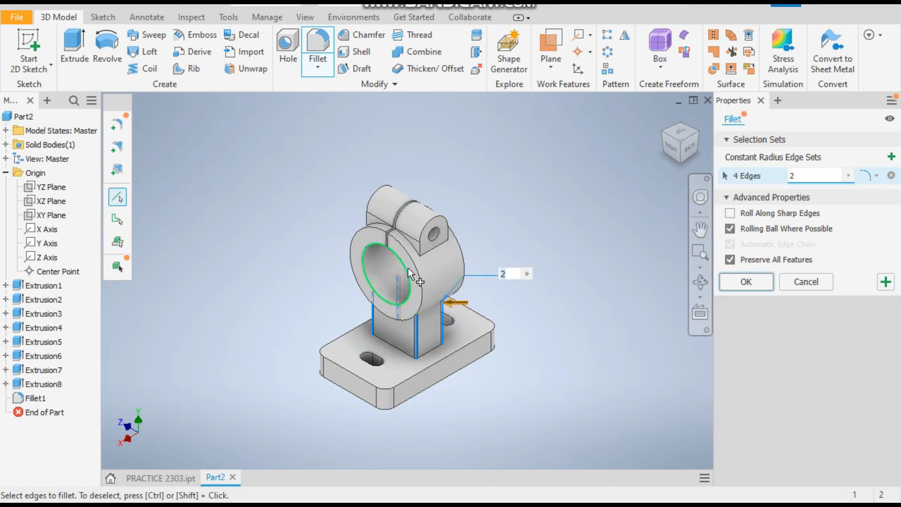
{"action": "left_click", "coordinate": [421, 268]}
{"action": "left_click", "coordinate": [463, 262]}
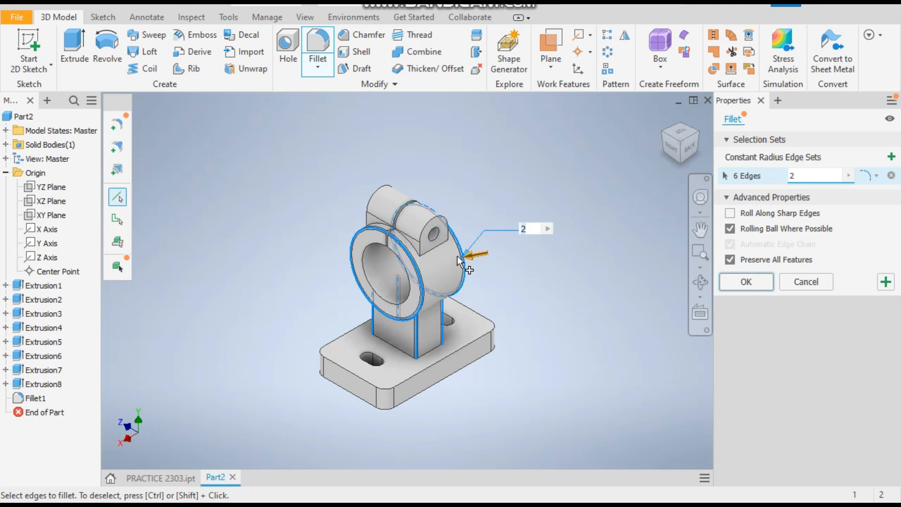
{"action": "scroll", "coordinate": [437, 221], "scroll_direction": "down", "scroll_amount": 3}
{"action": "left_click", "coordinate": [437, 226]}
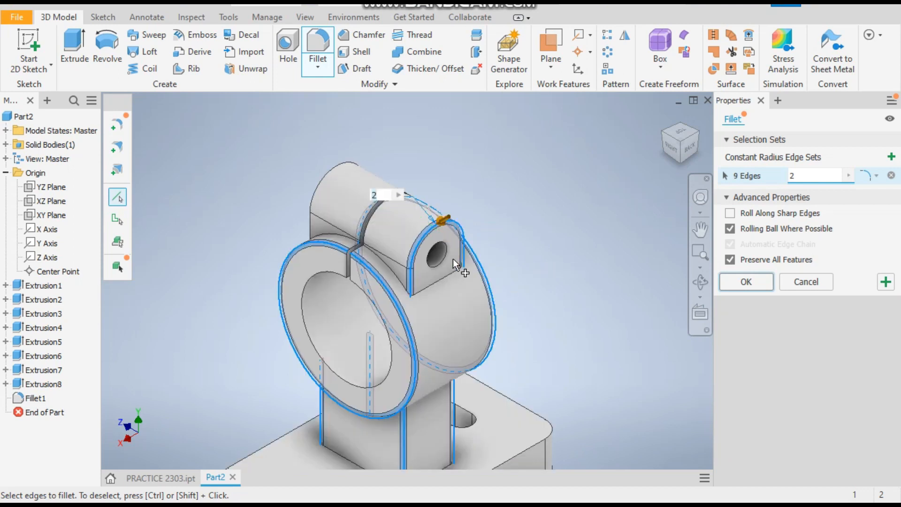
{"action": "left_click", "coordinate": [437, 284]}
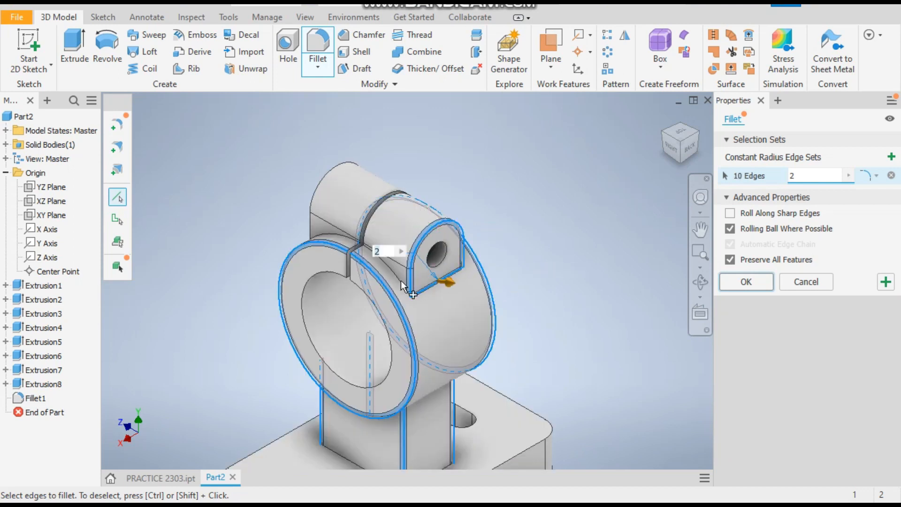
{"action": "left_click", "coordinate": [327, 215]}
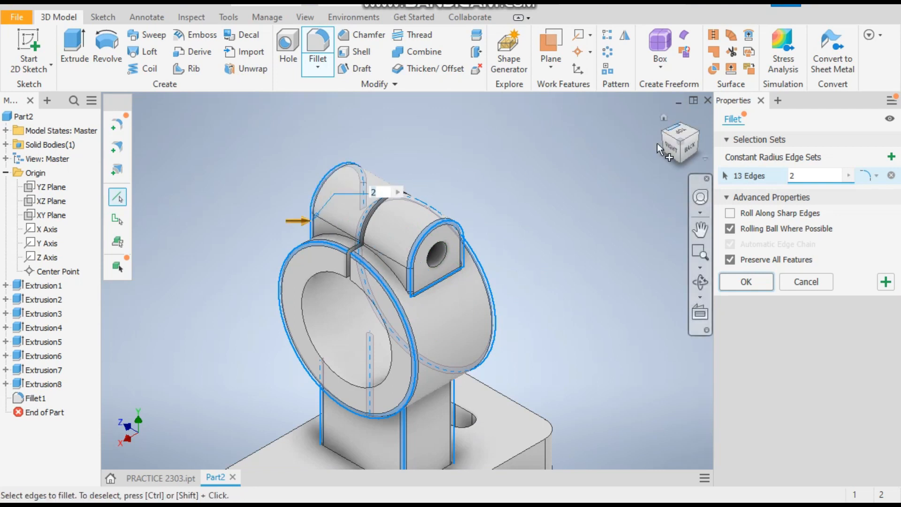
{"action": "left_click", "coordinate": [661, 128]}
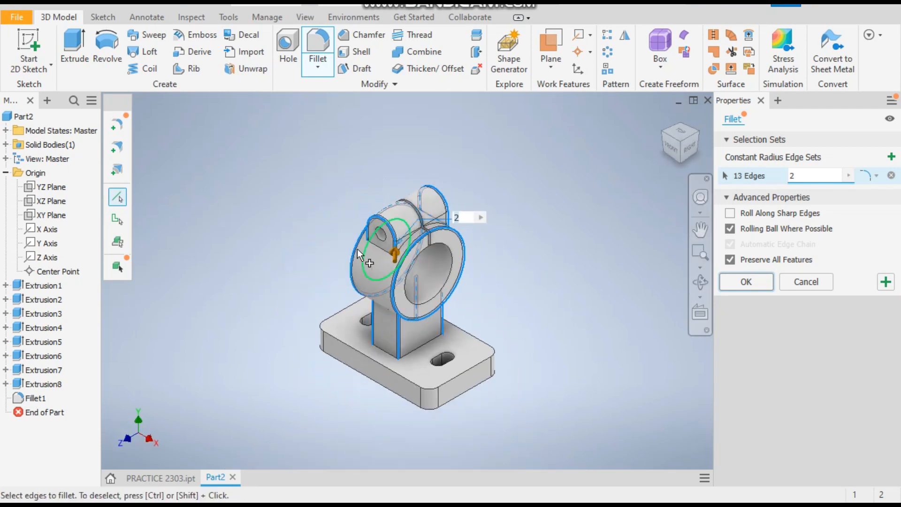
{"action": "scroll", "coordinate": [368, 245], "scroll_direction": "down", "scroll_amount": 3}
{"action": "left_click", "coordinate": [368, 246]}
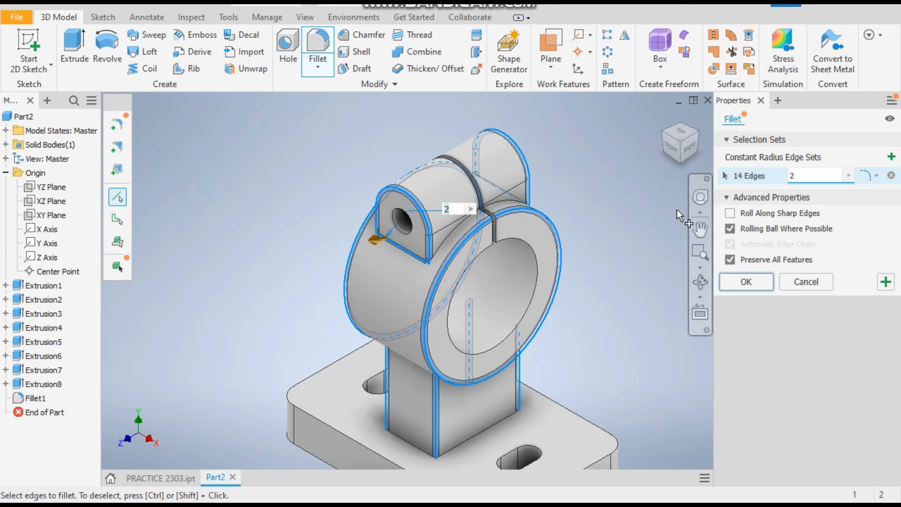
{"action": "left_click", "coordinate": [749, 283]}
Chamfer the top edges of both mounting slots and both bore edges by 2 mm.
{"action": "scroll", "coordinate": [655, 241], "scroll_direction": "up", "scroll_amount": 3}
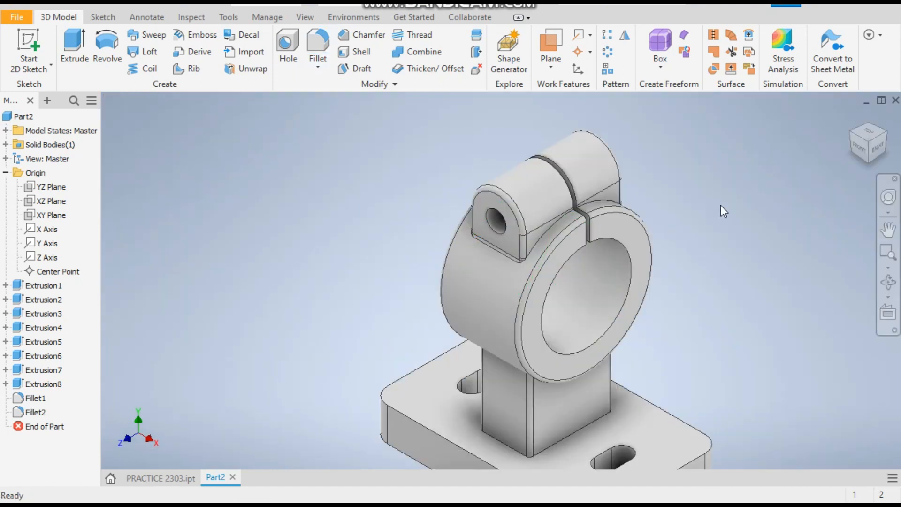
{"action": "scroll", "coordinate": [584, 232], "scroll_direction": "down", "scroll_amount": 2}
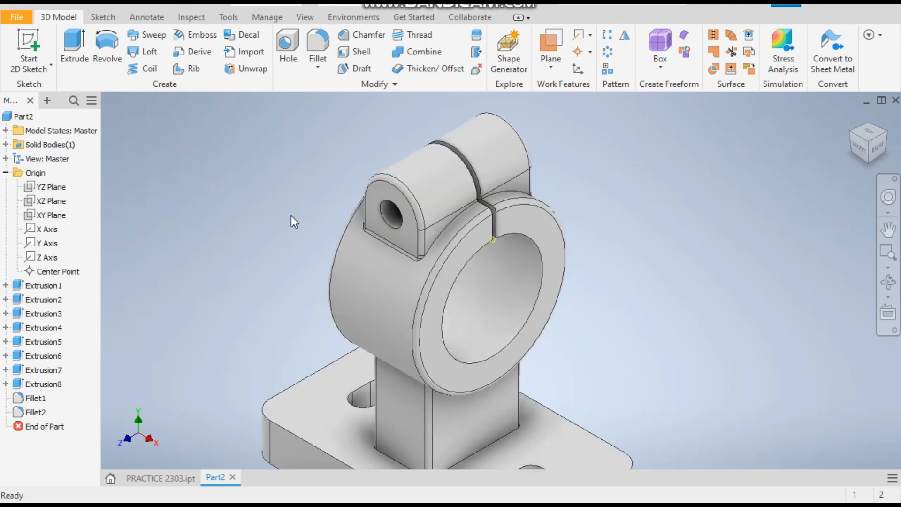
{"action": "scroll", "coordinate": [291, 215], "scroll_direction": "up", "scroll_amount": 2}
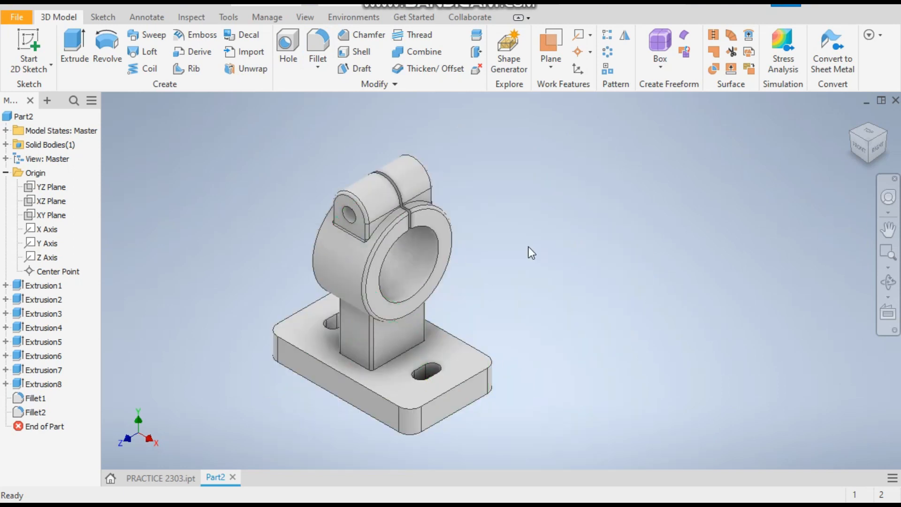
{"action": "left_click", "coordinate": [364, 34]}
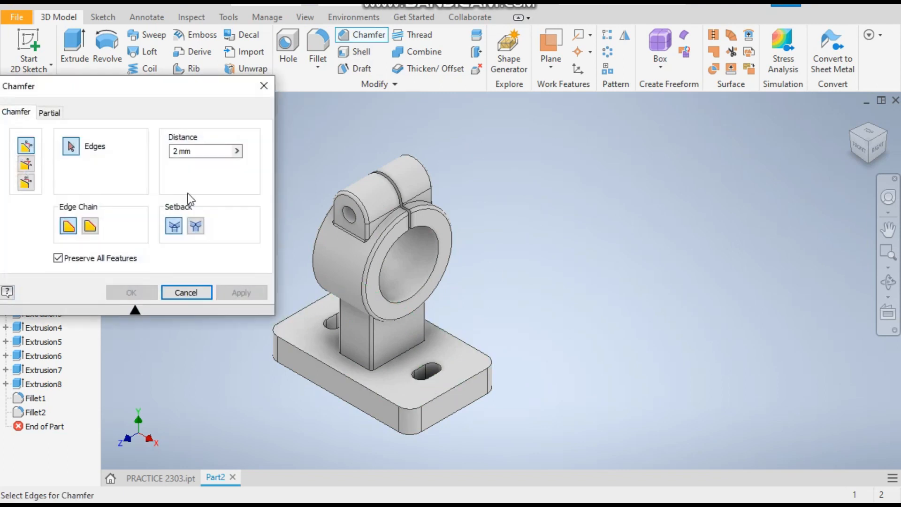
{"action": "left_click", "coordinate": [429, 381]}
{"action": "scroll", "coordinate": [331, 318], "scroll_direction": "up", "scroll_amount": 2}
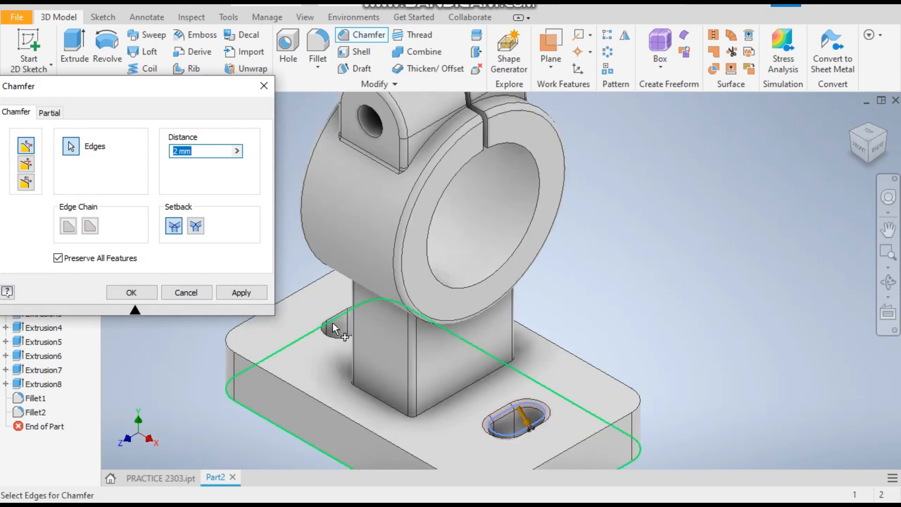
{"action": "left_click", "coordinate": [330, 318]}
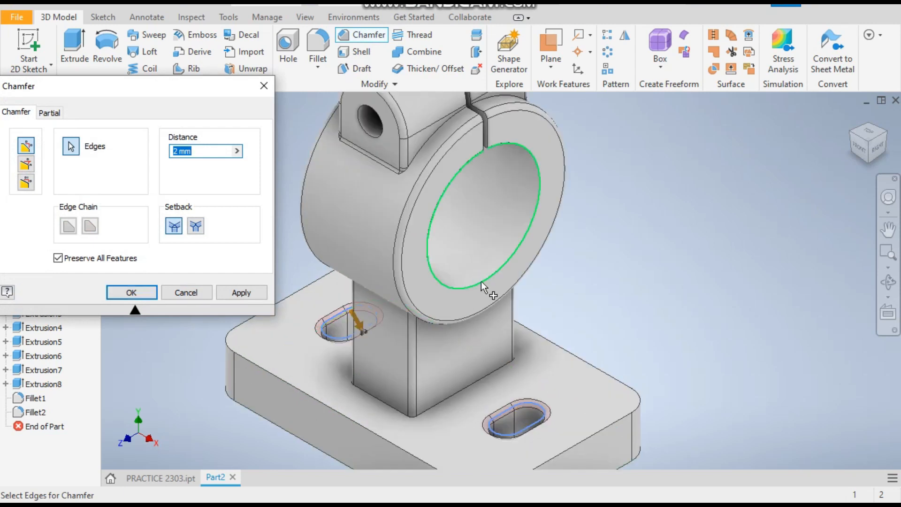
{"action": "left_click", "coordinate": [480, 280]}
{"action": "left_click", "coordinate": [850, 135]}
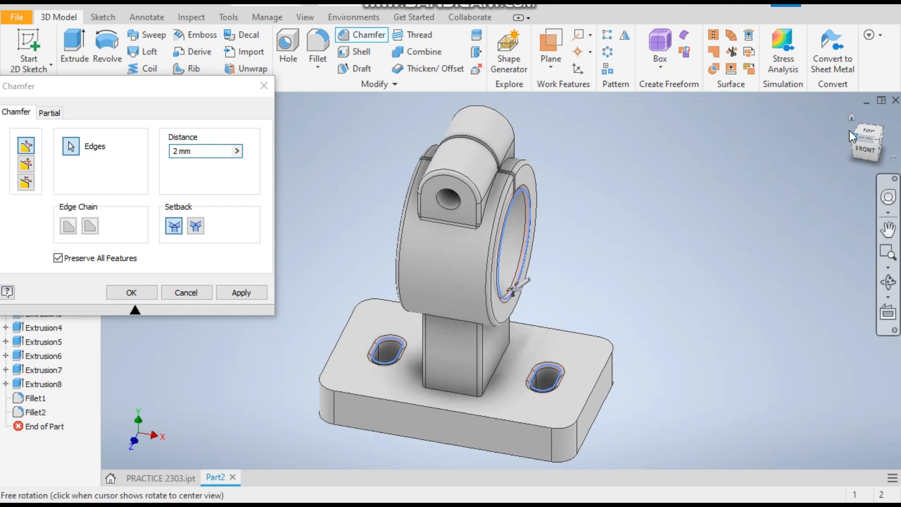
{"action": "left_click", "coordinate": [485, 302]}
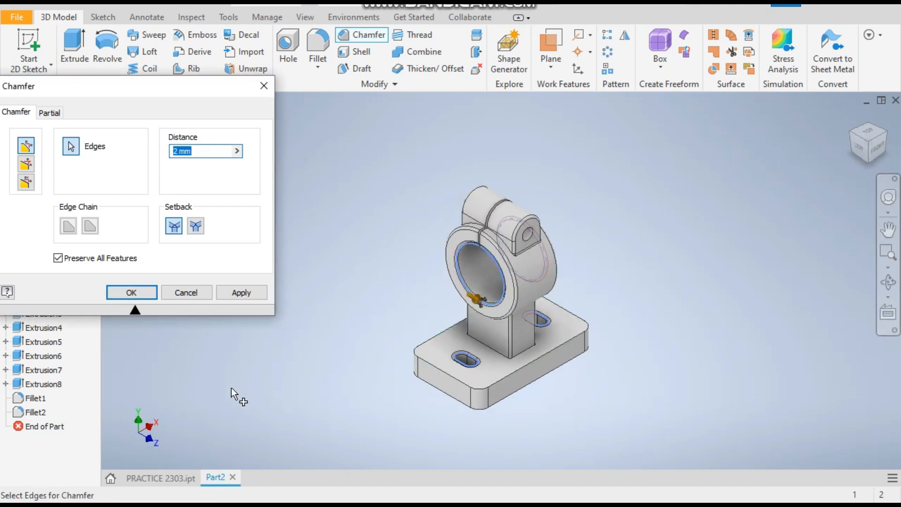
{"action": "left_click", "coordinate": [246, 299]}
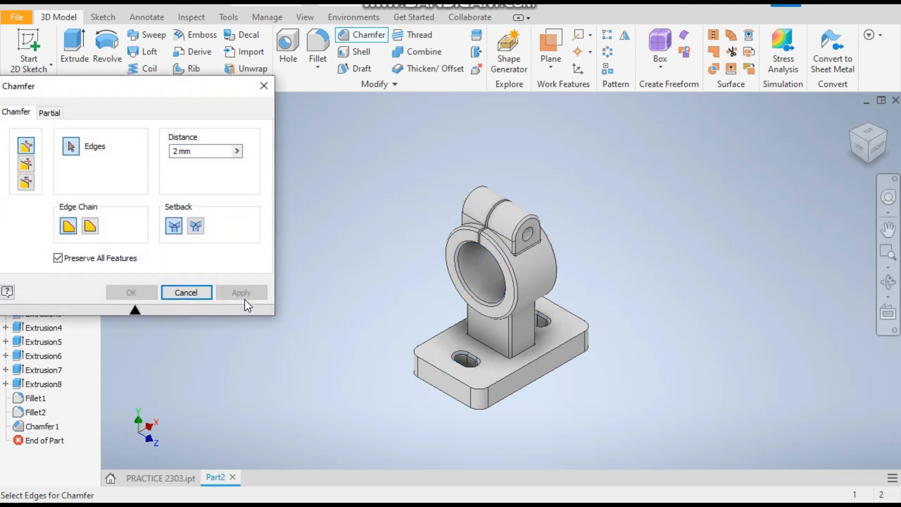
{"action": "left_click", "coordinate": [197, 294]}
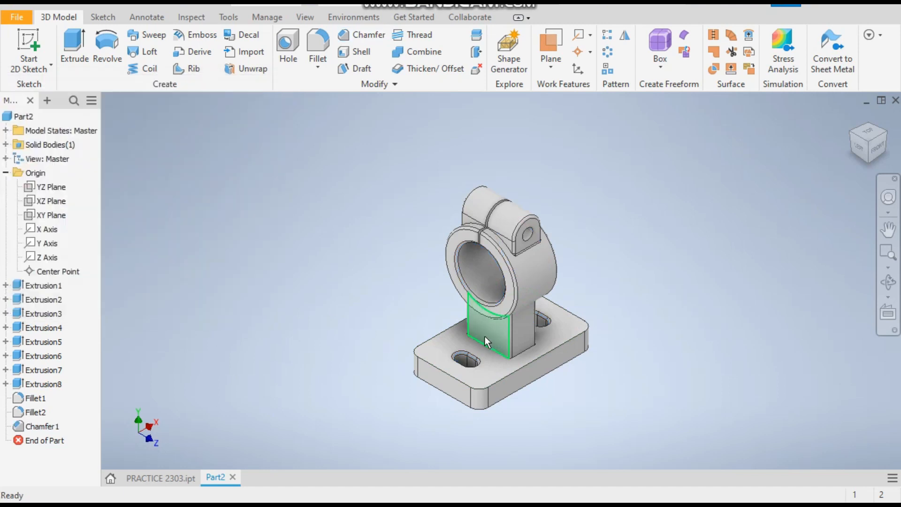
Fillet the edge loop where the column meets the base plate with a 5 mm radius.
{"action": "left_click", "coordinate": [311, 49]}
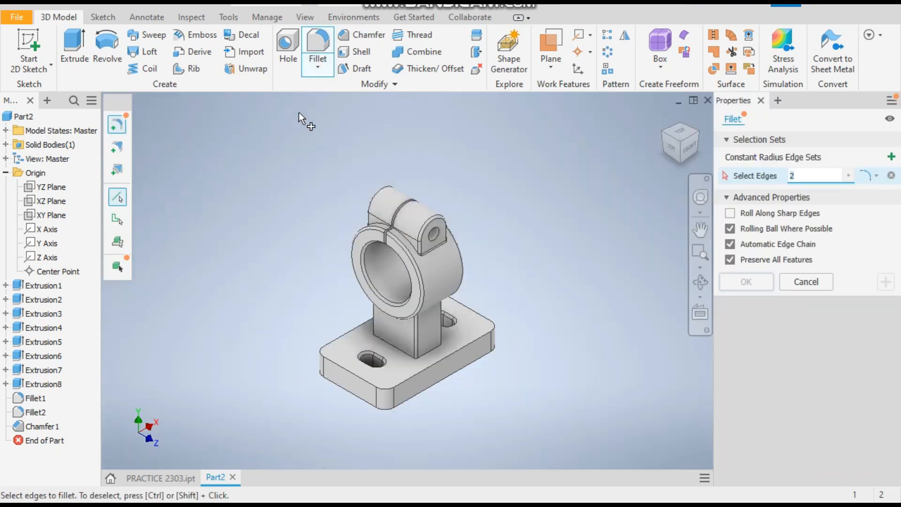
{"action": "scroll", "coordinate": [412, 348], "scroll_direction": "up", "scroll_amount": 3}
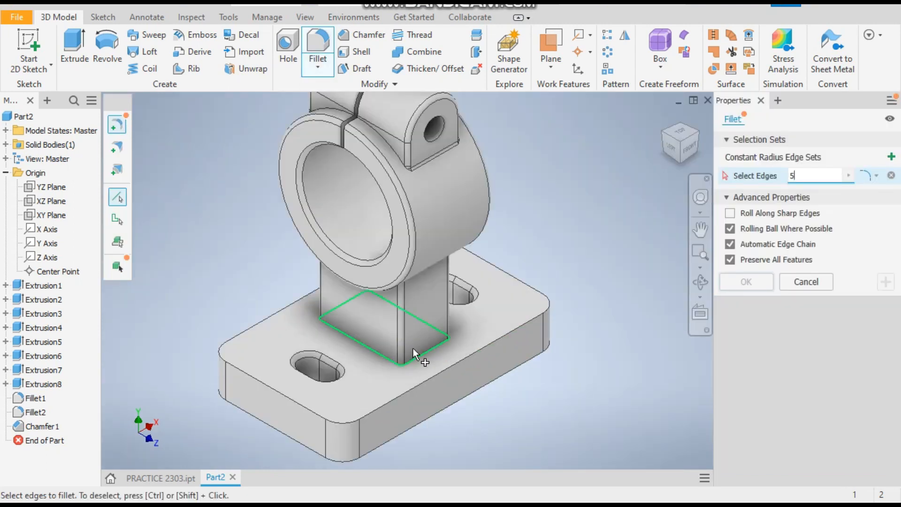
{"action": "left_click", "coordinate": [373, 351]}
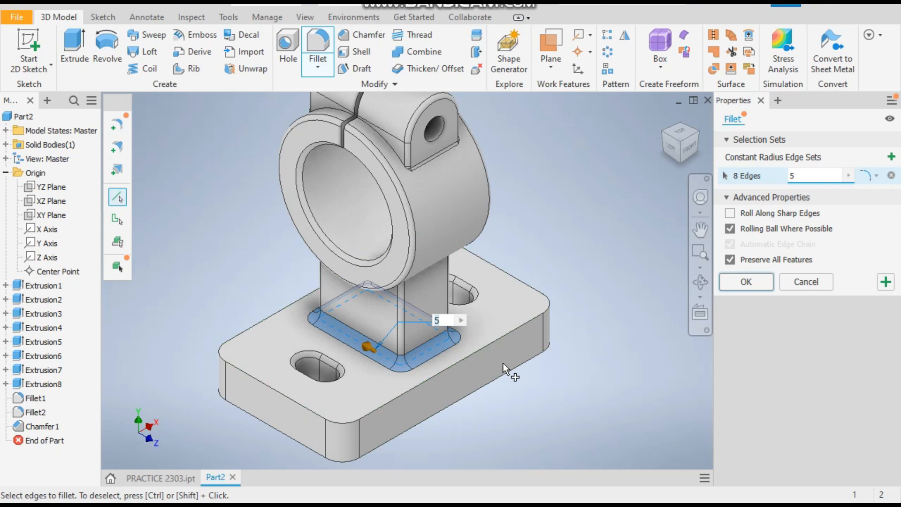
{"action": "left_click", "coordinate": [746, 281]}
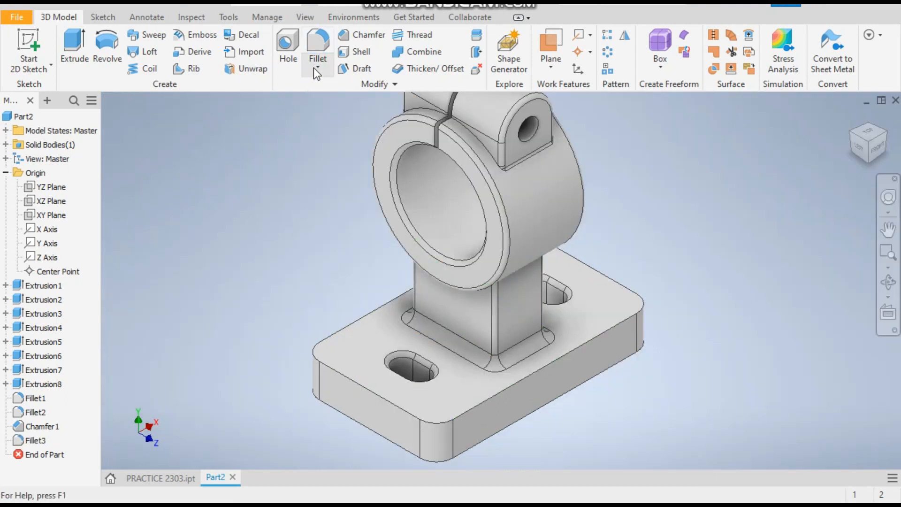
Fillet the base plate's outer edge loop with a 2 mm radius.
{"action": "left_click", "coordinate": [322, 35]}
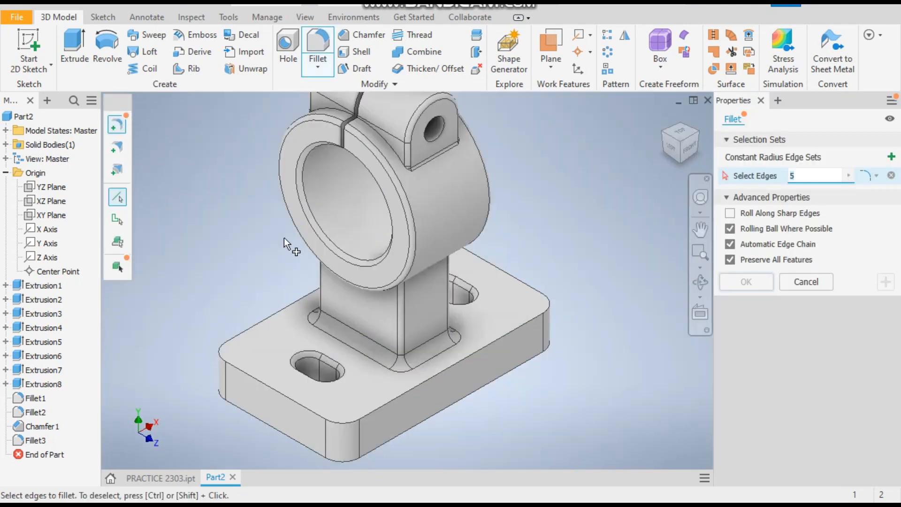
{"action": "left_click", "coordinate": [265, 428]}
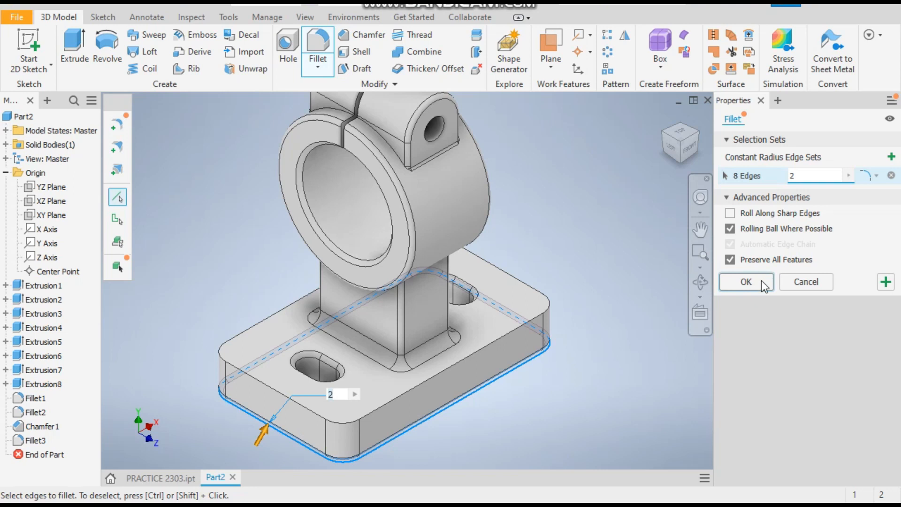
{"action": "left_click", "coordinate": [762, 283]}
{"action": "left_click", "coordinate": [851, 117]}
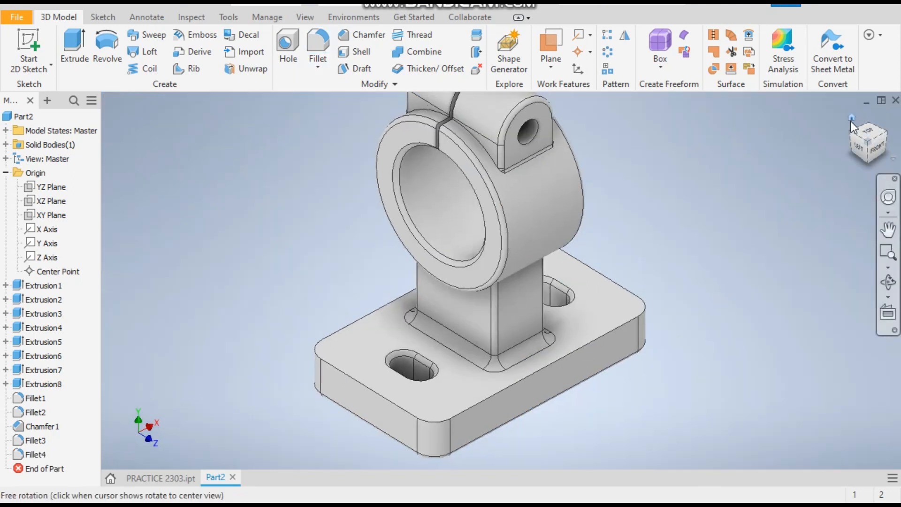
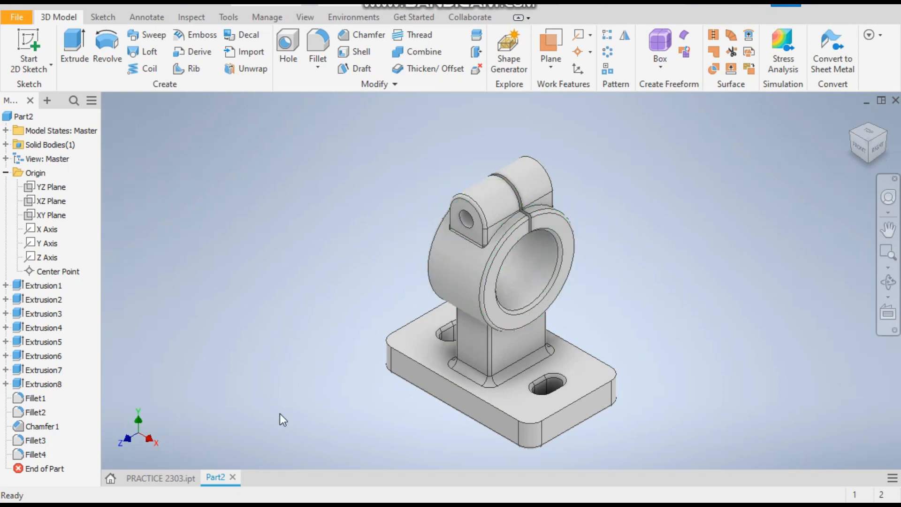
Compare with the reference part, then start a sketch on the XY Plane and draw a 5 mm circle inside the boss.
{"action": "left_click", "coordinate": [159, 478]}
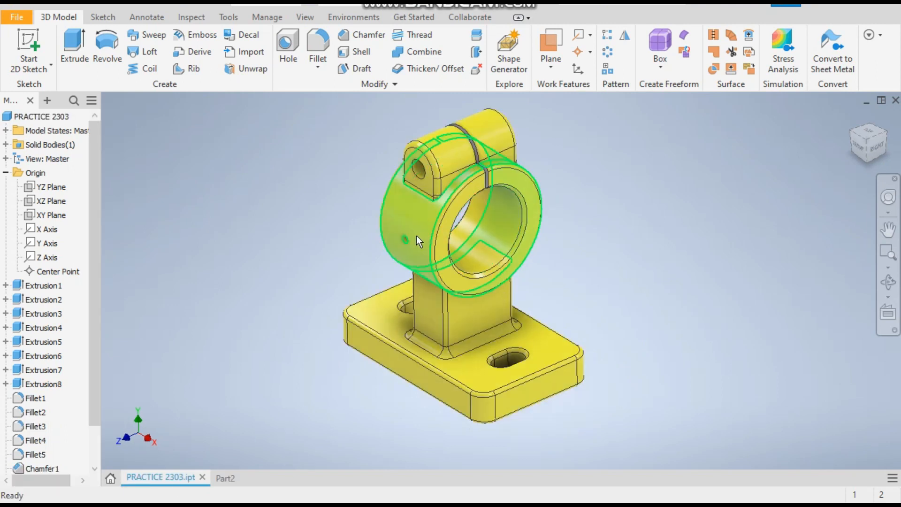
{"action": "left_click", "coordinate": [230, 476]}
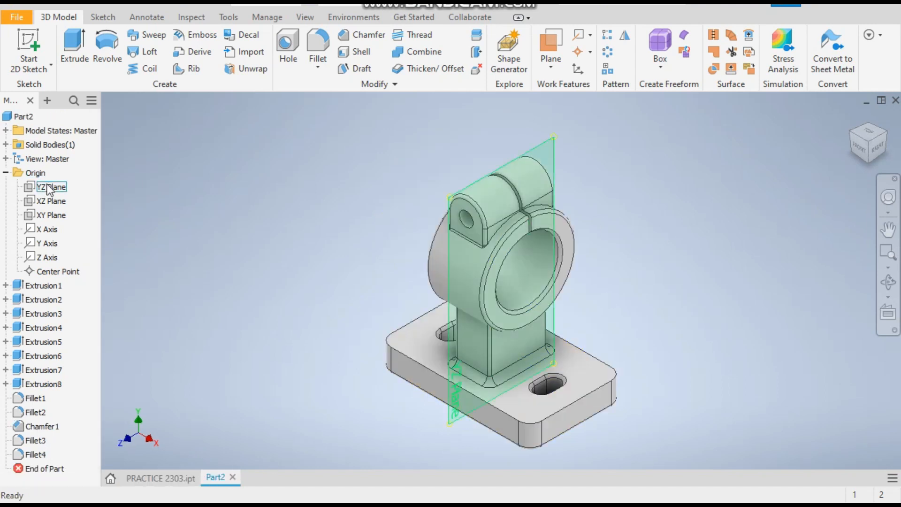
{"action": "left_click", "coordinate": [51, 216]}
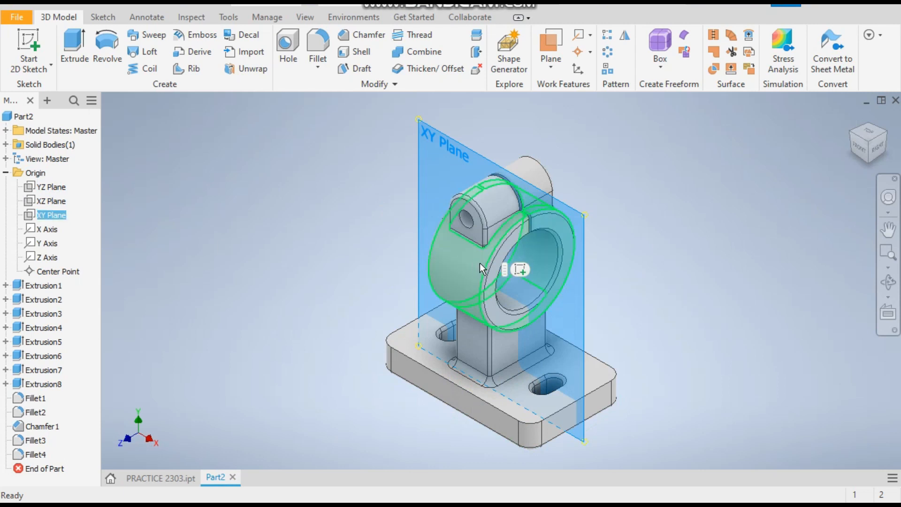
{"action": "left_click", "coordinate": [522, 270]}
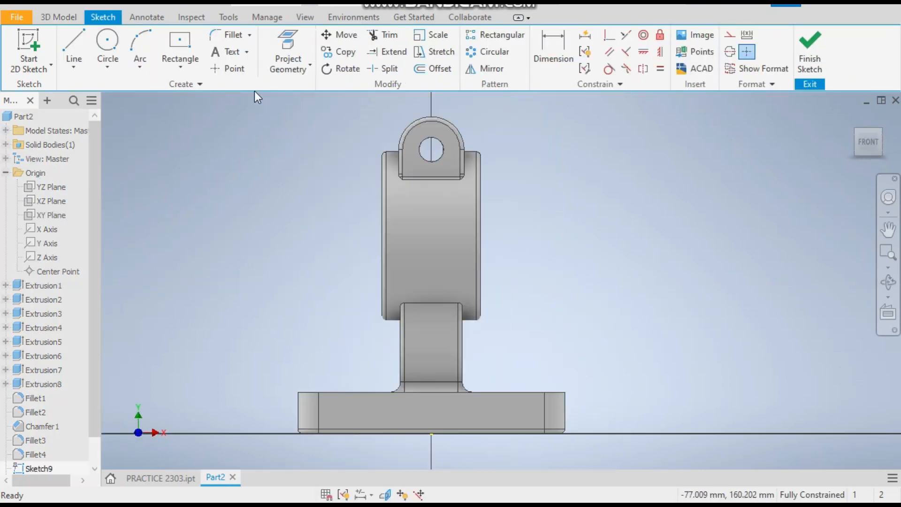
{"action": "left_click", "coordinate": [107, 42]}
{"action": "left_click", "coordinate": [431, 225]}
{"action": "type", "text": "5"}
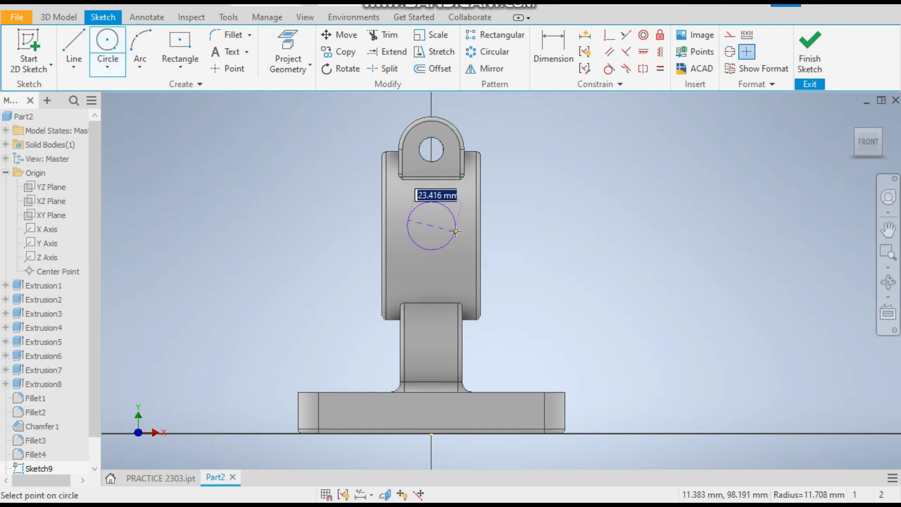
{"action": "key", "text": "Return"}
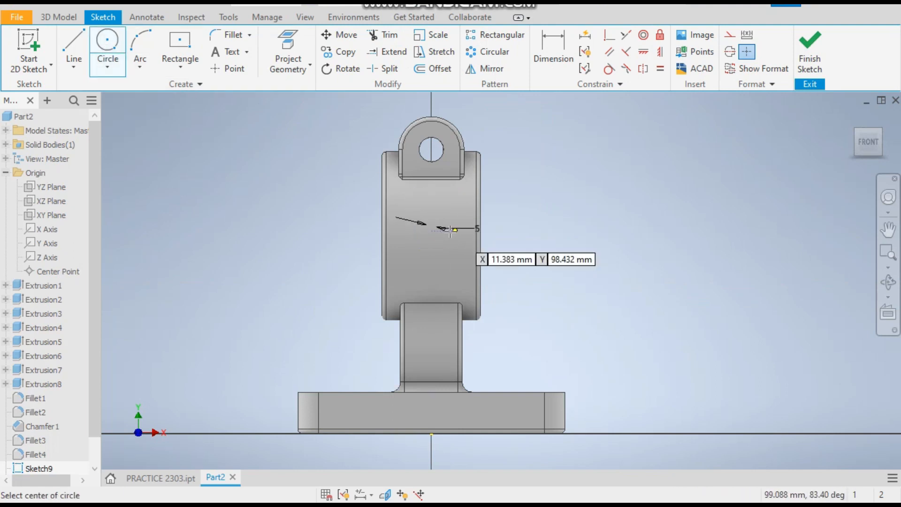
Dimension the circle's centre 96 mm above the base plate's bottom edge and finish the sketch.
{"action": "left_click", "coordinate": [877, 131]}
{"action": "scroll", "coordinate": [519, 268], "scroll_direction": "up", "scroll_amount": 6}
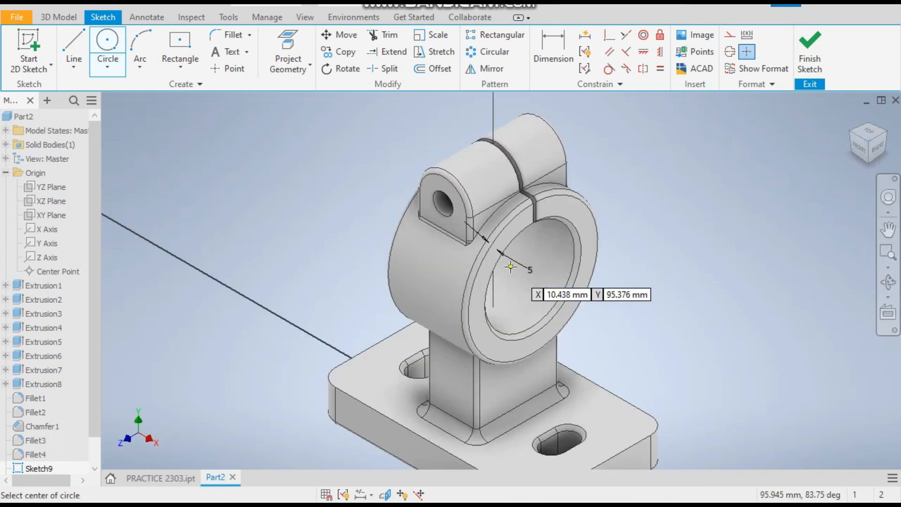
{"action": "scroll", "coordinate": [413, 265], "scroll_direction": "down", "scroll_amount": 5}
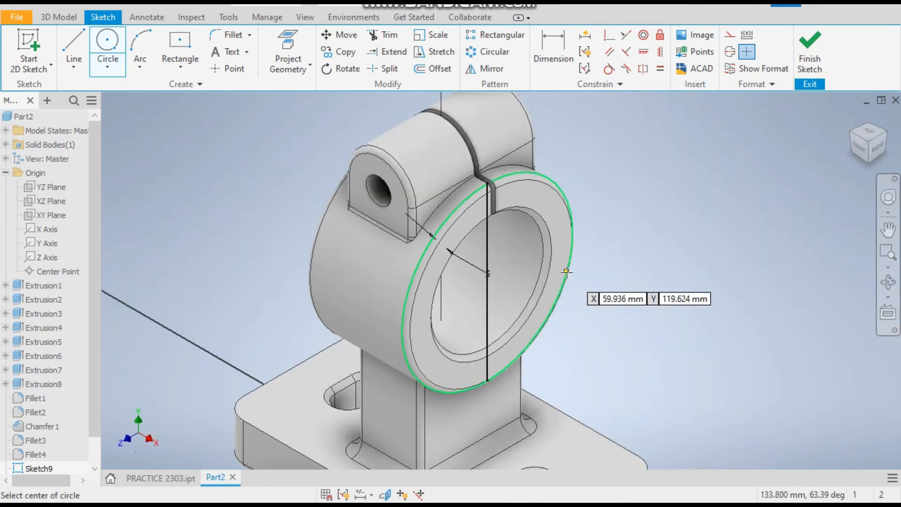
{"action": "key", "text": "F4"}
{"action": "left_click_drag", "start_coordinate": [576, 282], "coordinate": [545, 269]}
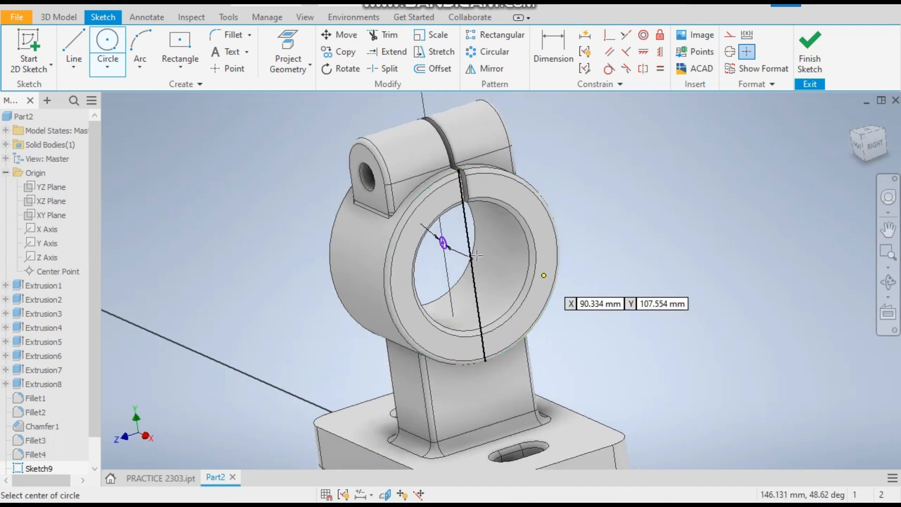
{"action": "right_click", "coordinate": [267, 183]}
{"action": "left_click", "coordinate": [269, 184]}
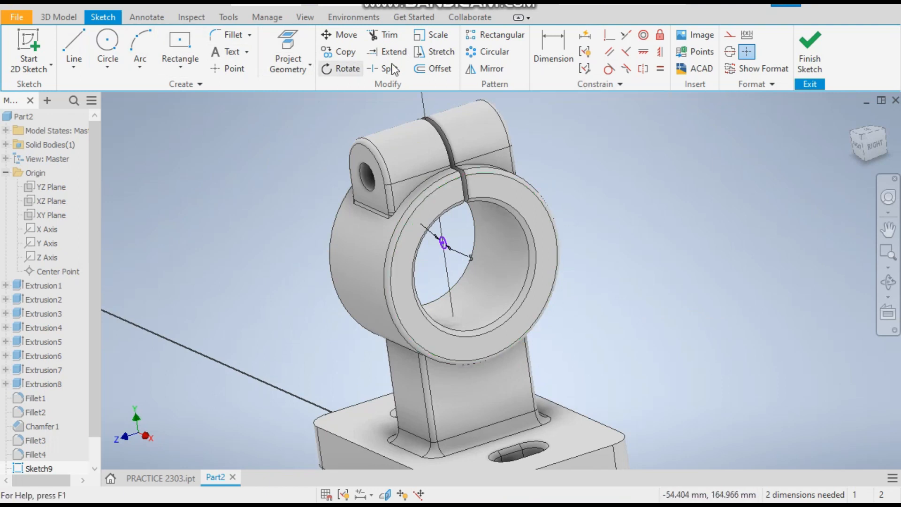
{"action": "left_click", "coordinate": [559, 49]}
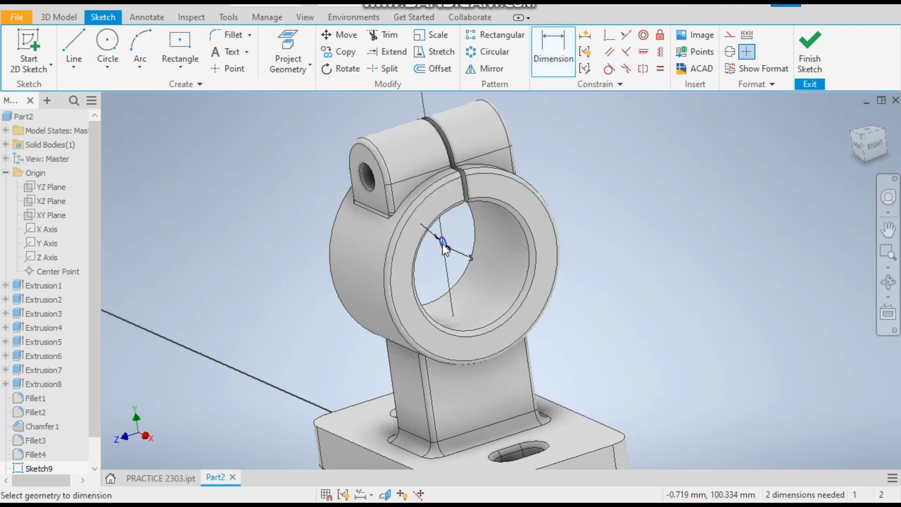
{"action": "scroll", "coordinate": [443, 243], "scroll_direction": "up", "scroll_amount": 3}
{"action": "left_click", "coordinate": [420, 393]}
{"action": "left_click", "coordinate": [553, 324]}
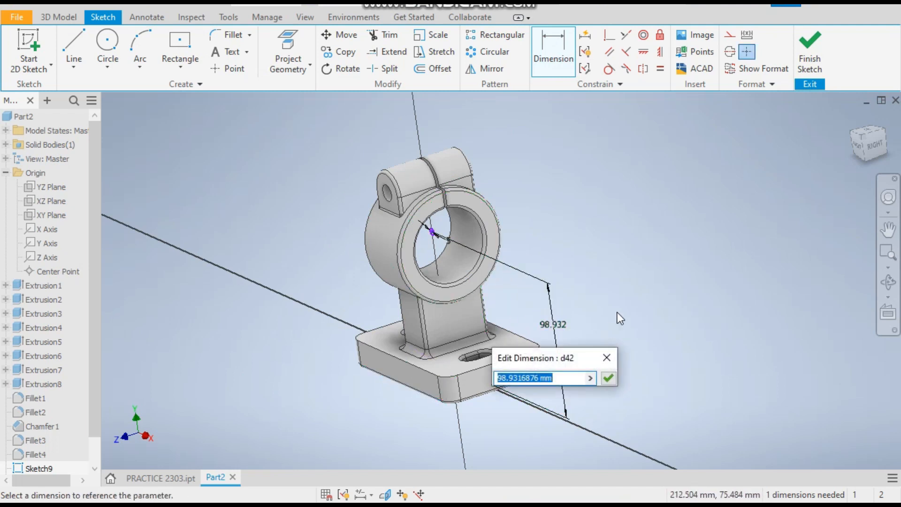
{"action": "type", "text": "96"}
{"action": "key", "text": "Return"}
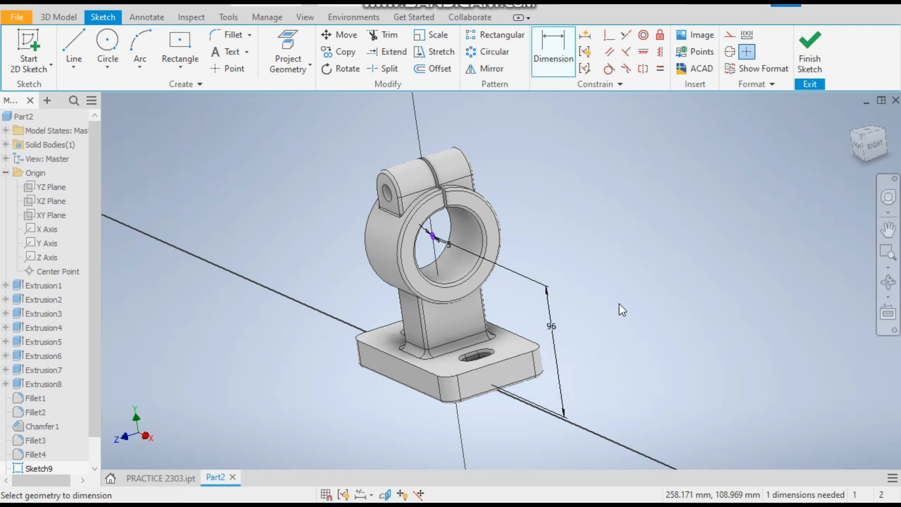
{"action": "left_click", "coordinate": [810, 55]}
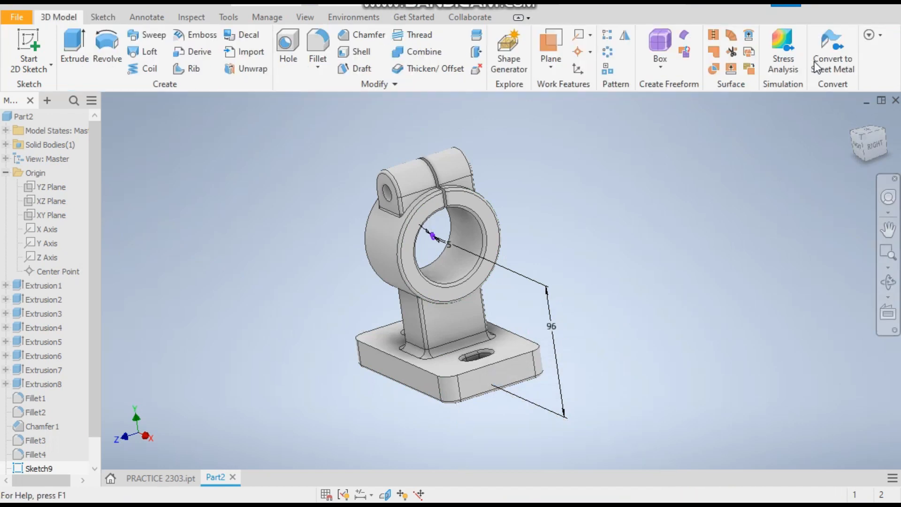
Show a half section view of the part with the section plane offset -40 mm.
{"action": "left_click", "coordinate": [858, 146]}
{"action": "left_click", "coordinate": [305, 17]}
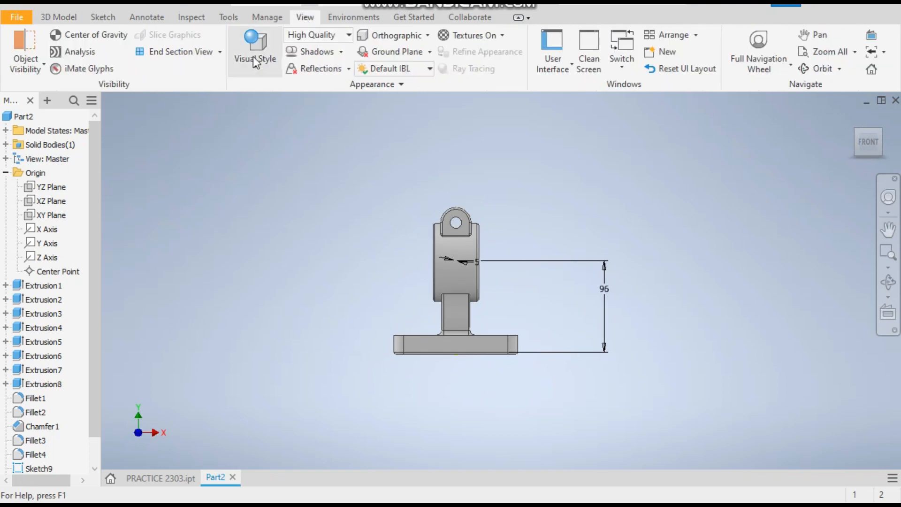
{"action": "left_click", "coordinate": [221, 52]}
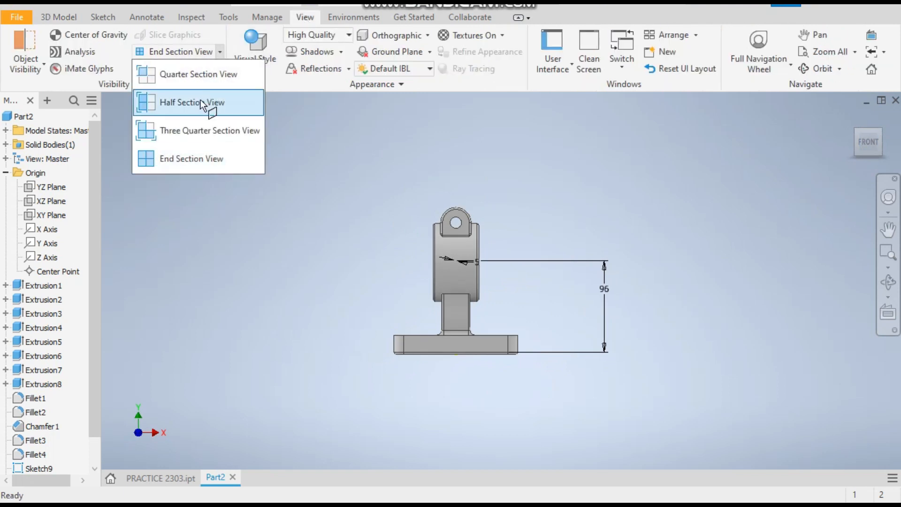
{"action": "left_click", "coordinate": [206, 101]}
{"action": "left_click", "coordinate": [456, 350]}
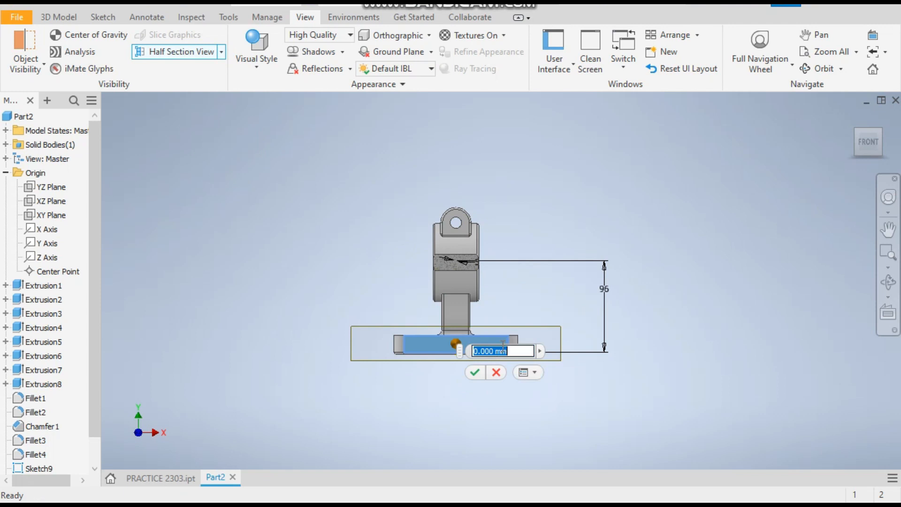
{"action": "type", "text": "40"}
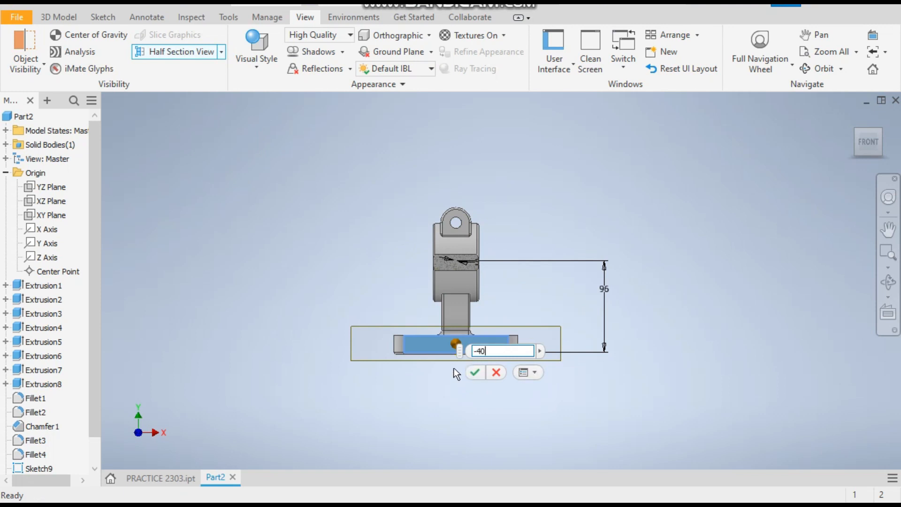
{"action": "key", "text": "Return"}
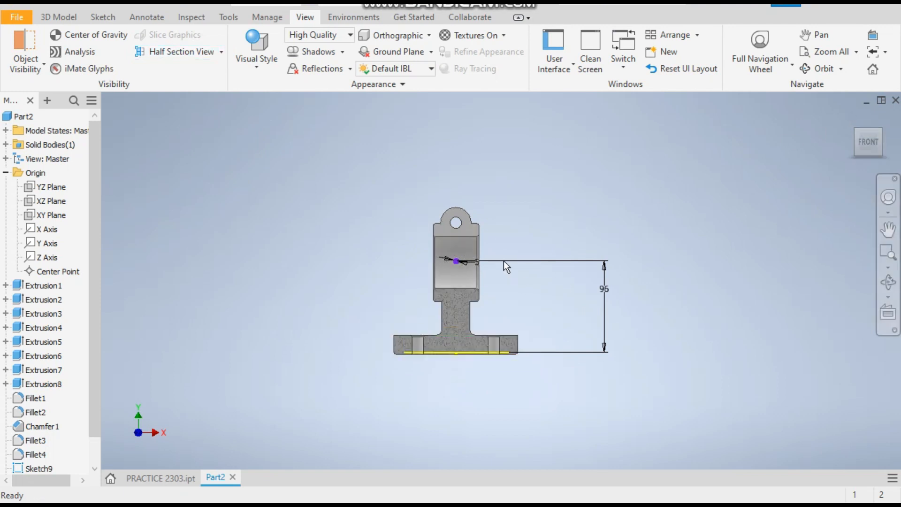
{"action": "scroll", "coordinate": [395, 277], "scroll_direction": "up", "scroll_amount": 5}
{"action": "scroll", "coordinate": [395, 275], "scroll_direction": "down", "scroll_amount": 2}
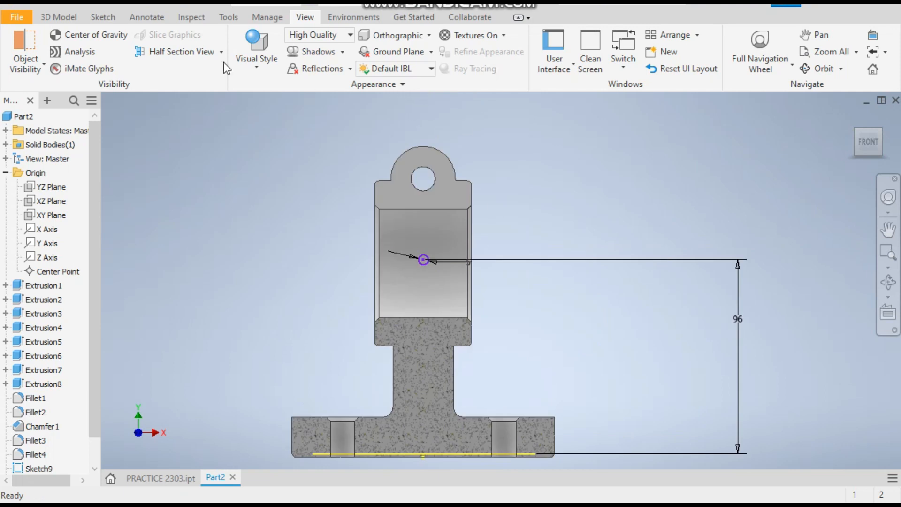
{"action": "left_click", "coordinate": [101, 16]}
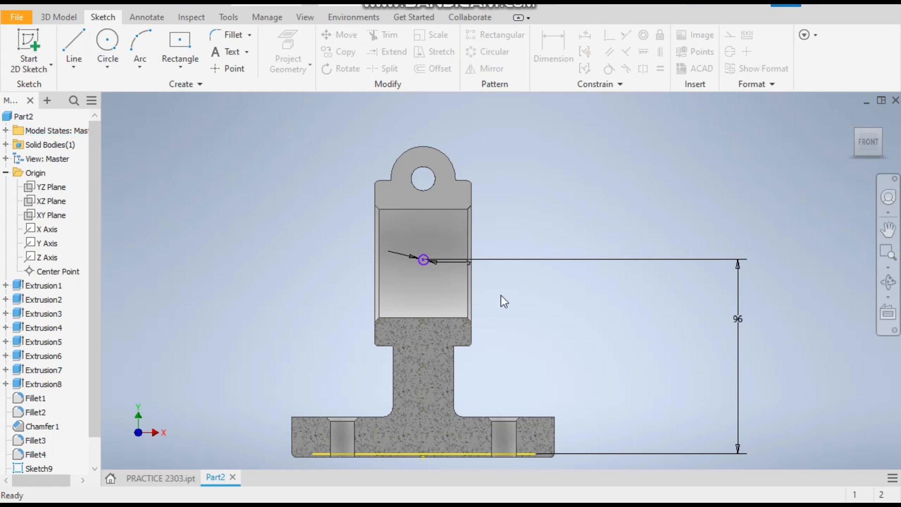
{"action": "scroll", "coordinate": [428, 262], "scroll_direction": "up", "scroll_amount": 5}
{"action": "left_click", "coordinate": [416, 266]}
{"action": "scroll", "coordinate": [104, 206], "scroll_direction": "down", "scroll_amount": 5}
{"action": "scroll", "coordinate": [37, 375], "scroll_direction": "down", "scroll_amount": 3}
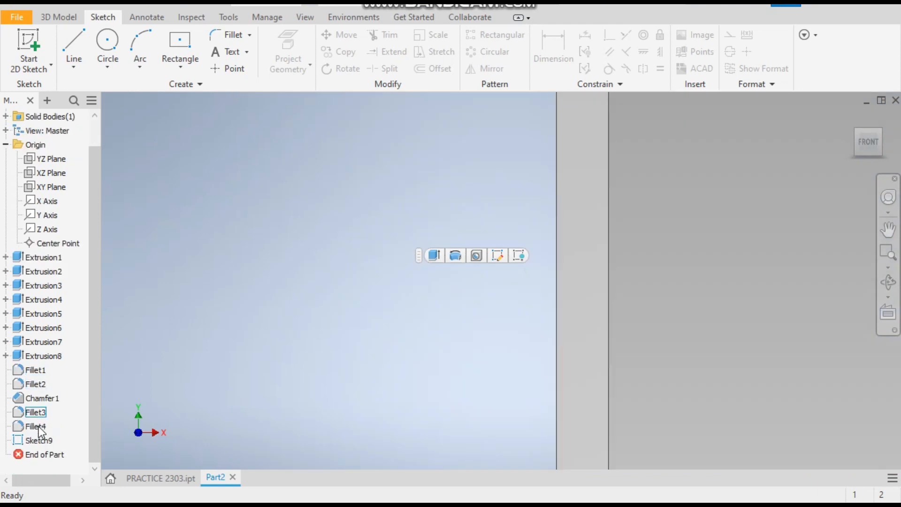
{"action": "left_click", "coordinate": [30, 441]}
{"action": "left_click", "coordinate": [151, 342]}
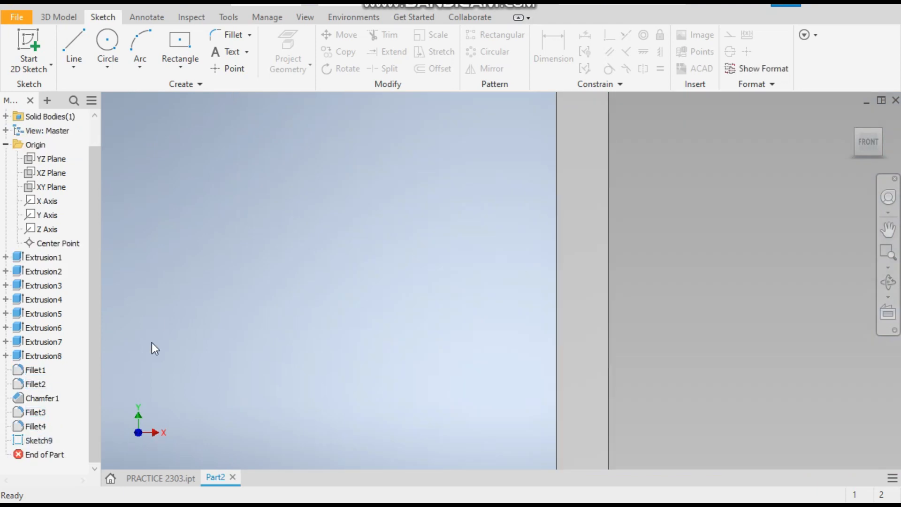
{"action": "scroll", "coordinate": [203, 295], "scroll_direction": "down", "scroll_amount": 5}
{"action": "scroll", "coordinate": [704, 198], "scroll_direction": "down", "scroll_amount": 3}
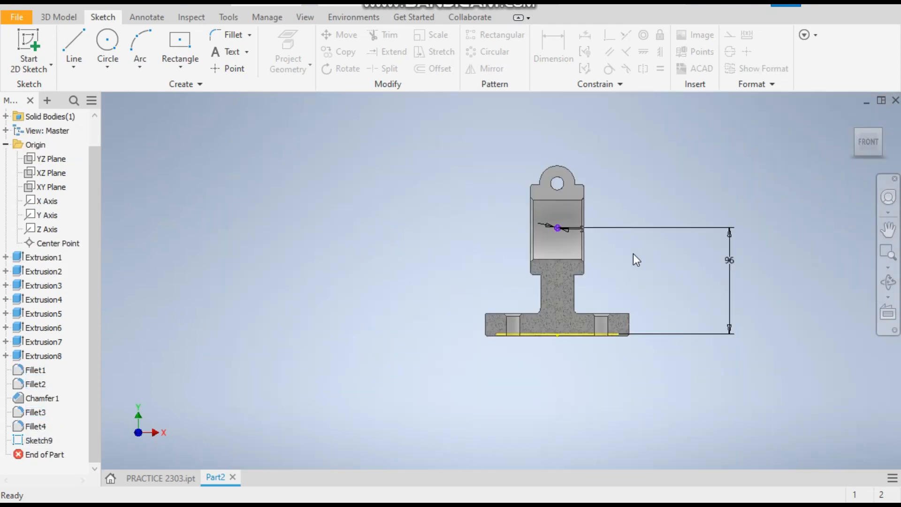
Edit the sketch and constrain the circle's centre vertically to the sketch origin point.
{"action": "left_click", "coordinate": [41, 441]}
{"action": "right_click", "coordinate": [41, 441]}
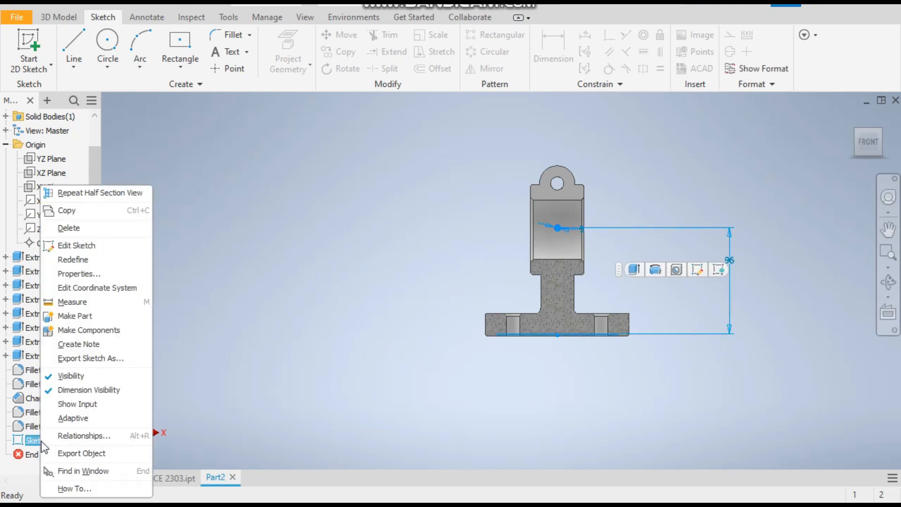
{"action": "left_click", "coordinate": [80, 245]}
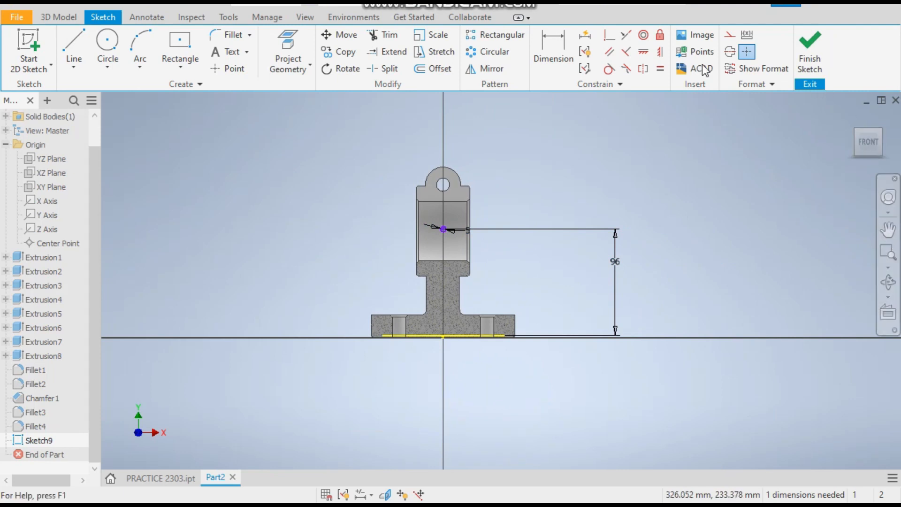
{"action": "left_click", "coordinate": [643, 52]}
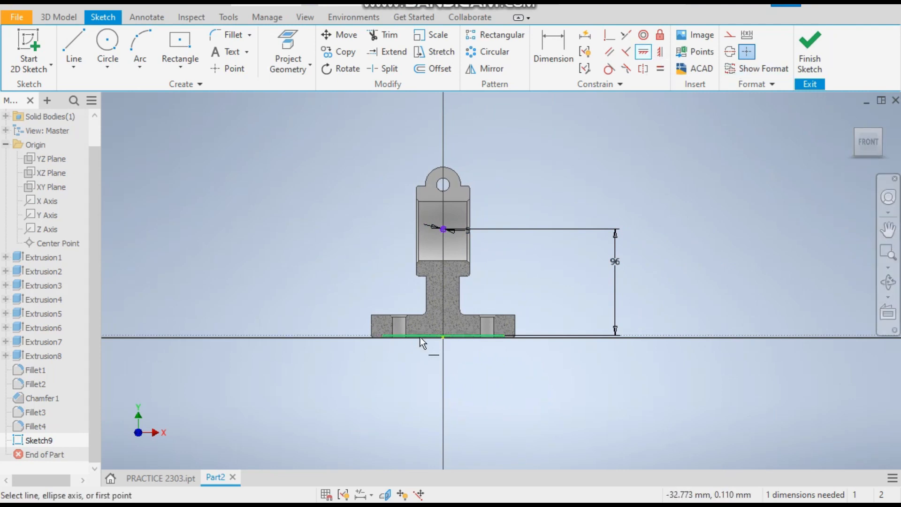
{"action": "left_click", "coordinate": [663, 54]}
{"action": "left_click", "coordinate": [441, 231]}
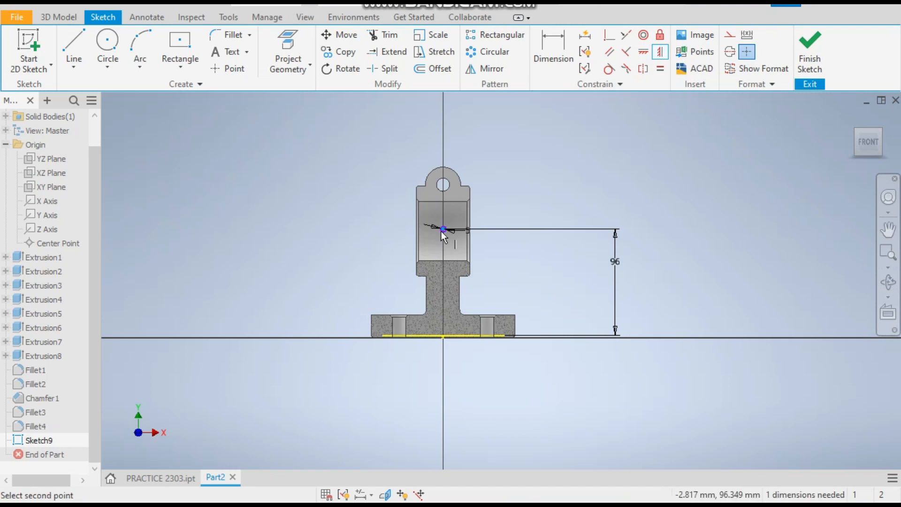
{"action": "left_click", "coordinate": [443, 336]}
{"action": "scroll", "coordinate": [458, 227], "scroll_direction": "up", "scroll_amount": 3}
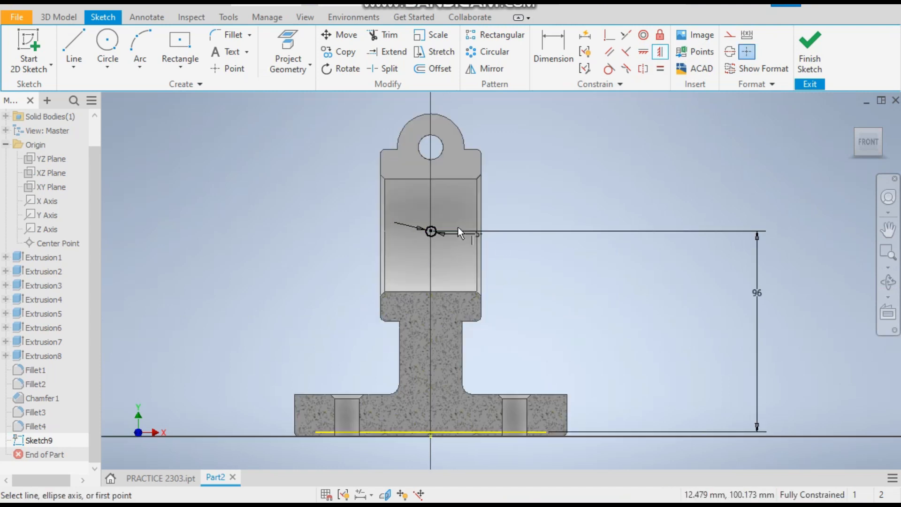
Finish the sketch and extrude the circle profile 60 mm.
{"action": "left_click", "coordinate": [809, 52]}
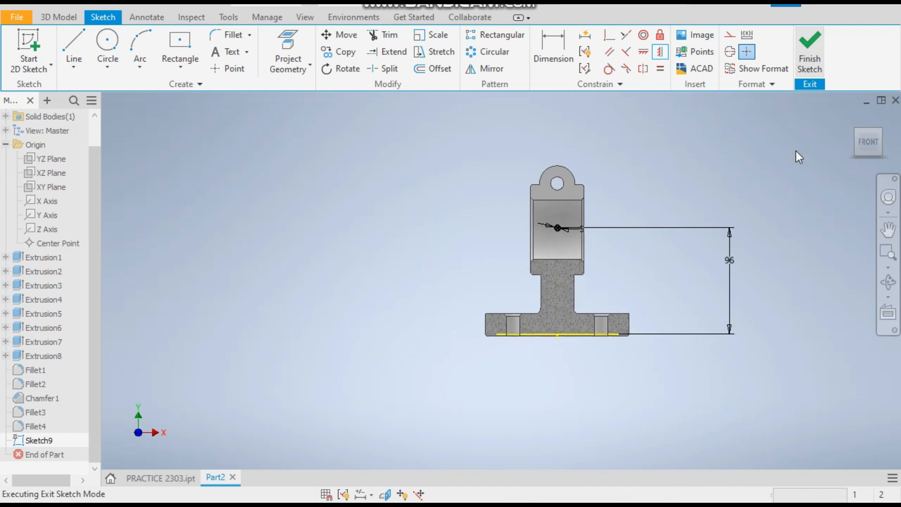
{"action": "left_click", "coordinate": [58, 17]}
{"action": "left_click", "coordinate": [73, 47]}
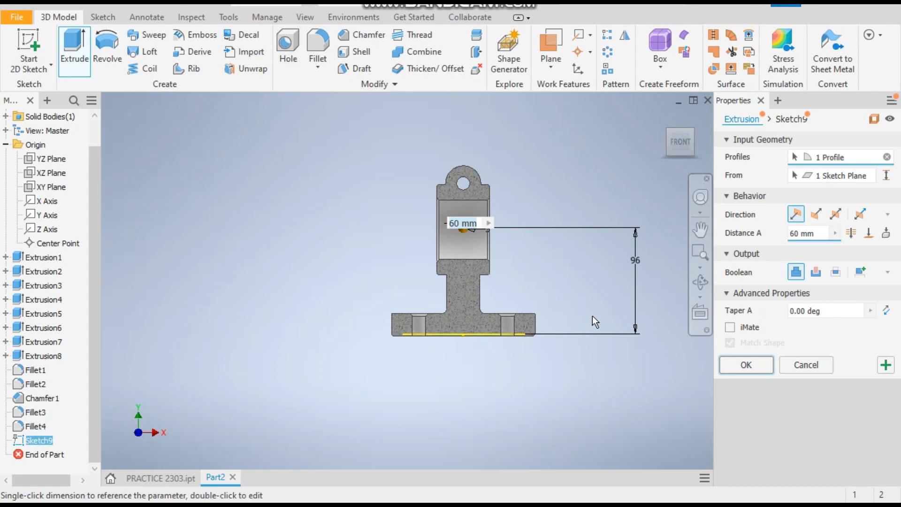
{"action": "middle_click_drag", "start_coordinate": [655, 315], "coordinate": [612, 325], "text": "shift"}
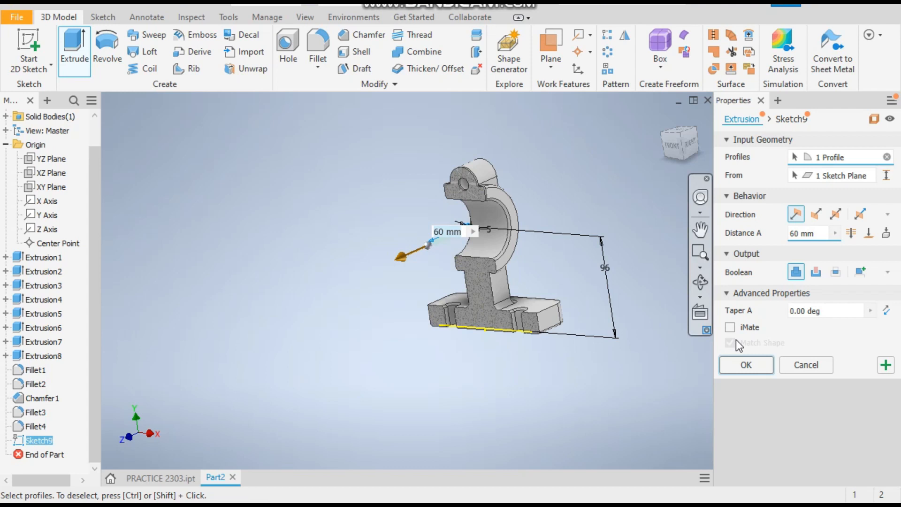
{"action": "left_click", "coordinate": [746, 364]}
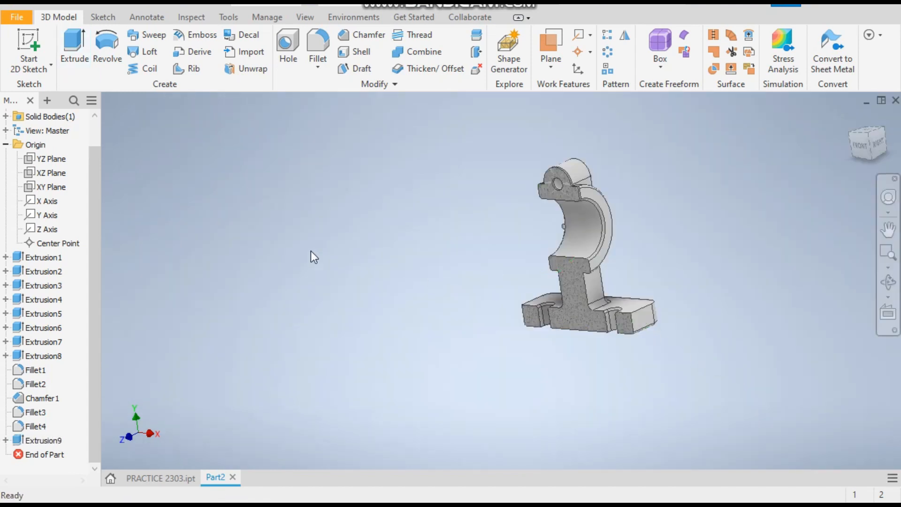
End the half section view and return the part to the home isometric view.
{"action": "scroll", "coordinate": [573, 203], "scroll_direction": "down", "scroll_amount": 5}
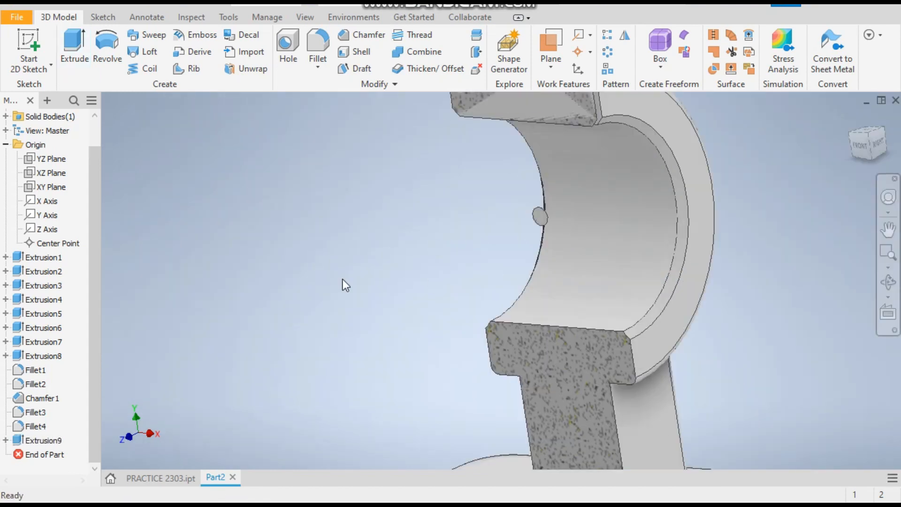
{"action": "double_click", "coordinate": [44, 441]}
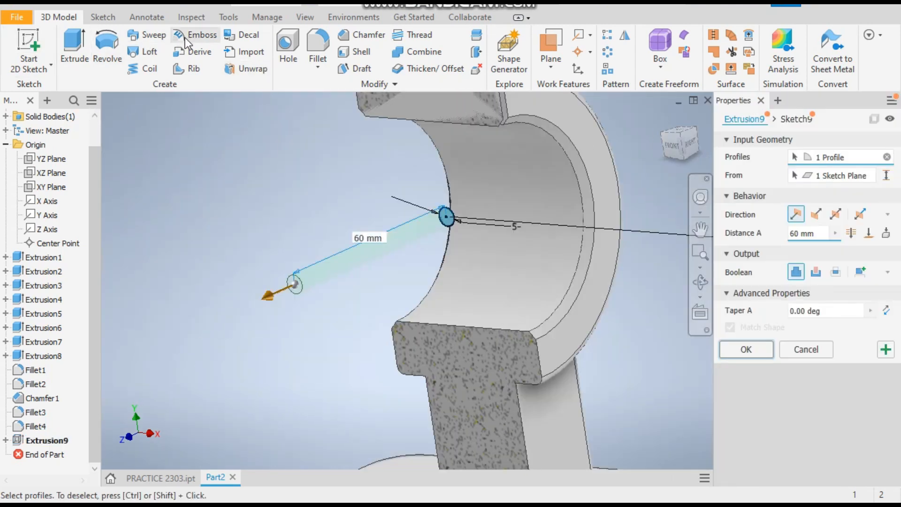
{"action": "left_click", "coordinate": [312, 17]}
{"action": "left_click", "coordinate": [220, 52]}
{"action": "left_click", "coordinate": [191, 155]}
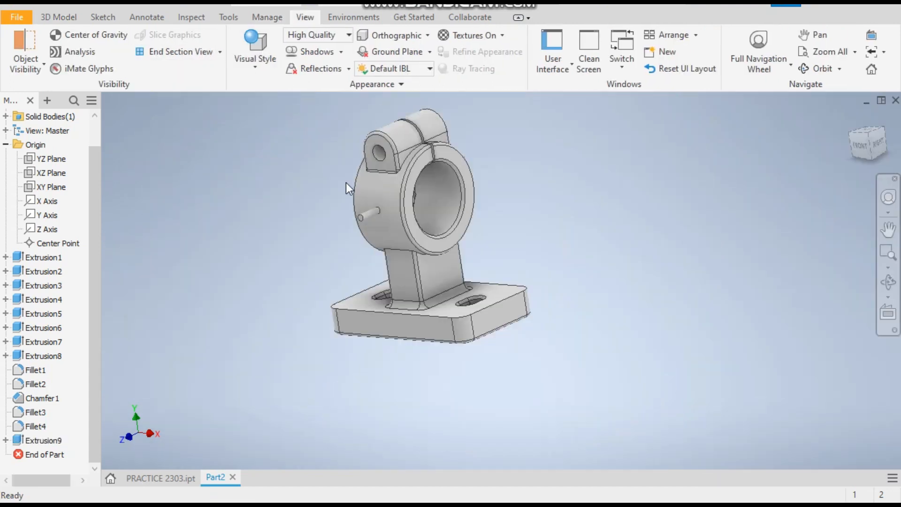
{"action": "left_click", "coordinate": [868, 136]}
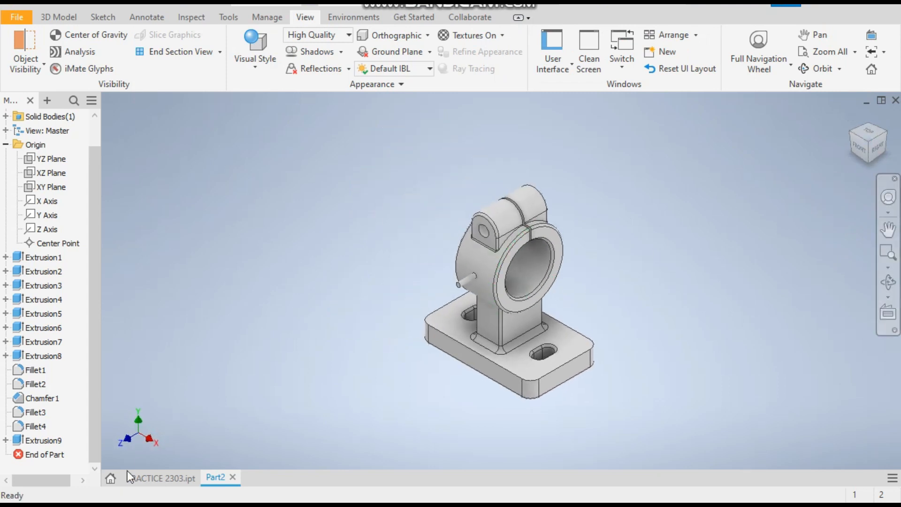
Edit the 60 mm circle extrusion and change its output to a cut.
{"action": "double_click", "coordinate": [46, 440]}
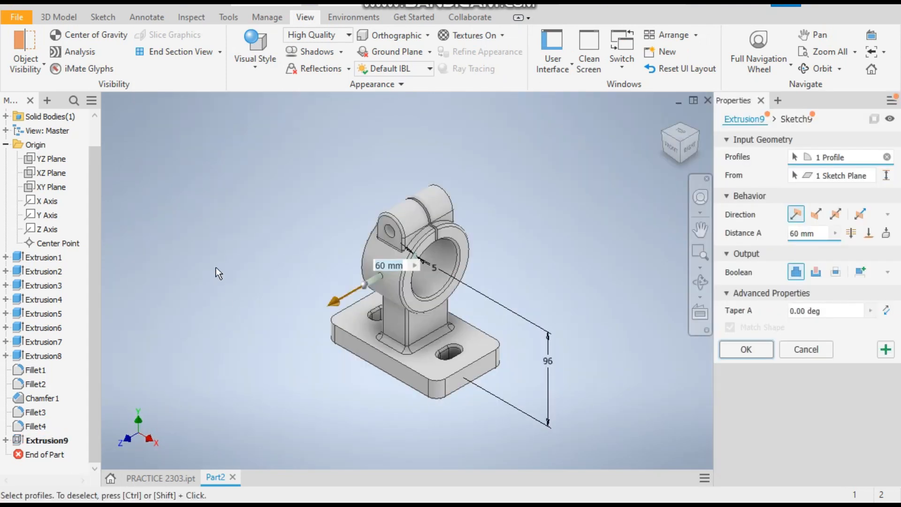
{"action": "left_click", "coordinate": [816, 272]}
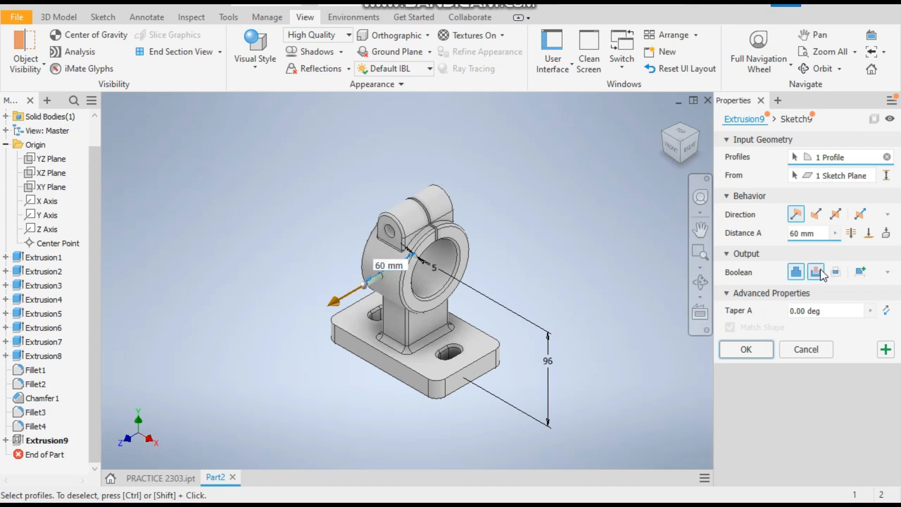
{"action": "left_click", "coordinate": [745, 351]}
Inspect the bored boss and compare the part with the PRACTICE 2303 reference model.
{"action": "scroll", "coordinate": [551, 281], "scroll_direction": "up", "scroll_amount": 5}
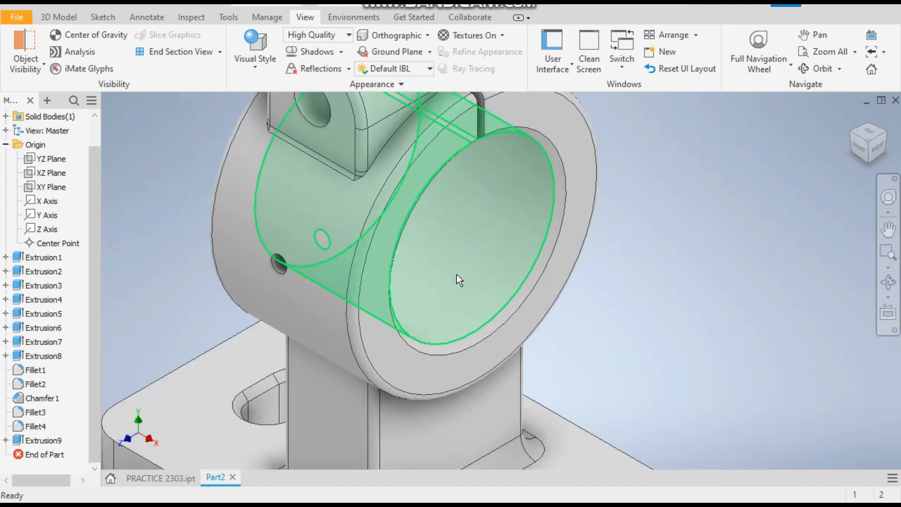
{"action": "scroll", "coordinate": [390, 275], "scroll_direction": "down", "scroll_amount": 5}
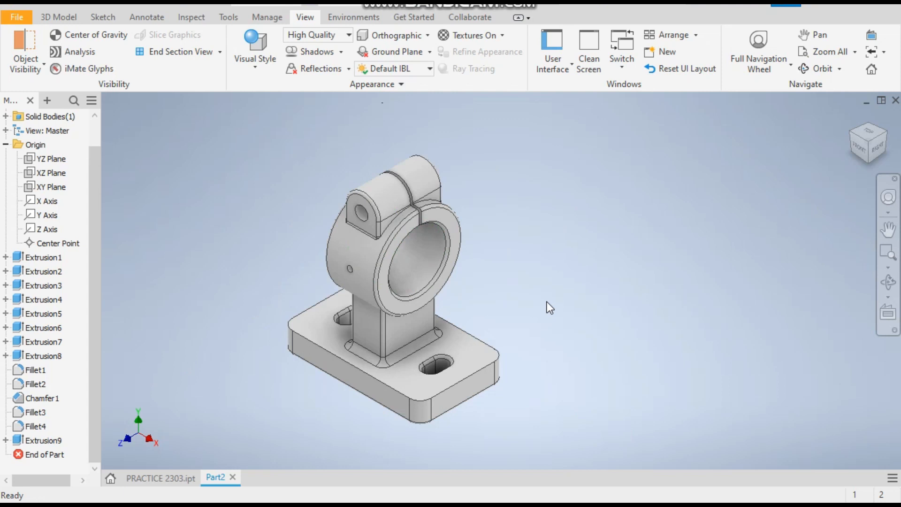
{"action": "left_click", "coordinate": [188, 477]}
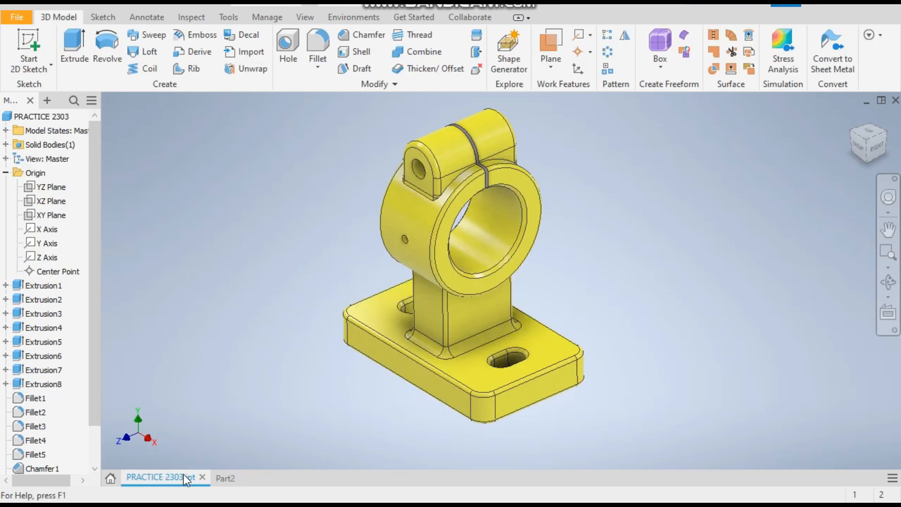
{"action": "left_click", "coordinate": [221, 474]}
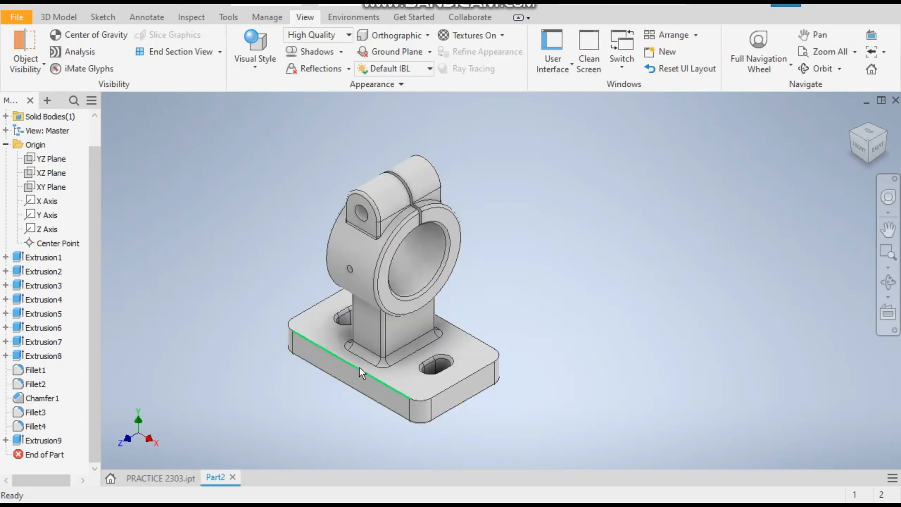
Edit Fillet4 and add the base plate's bottom edge to the 2 mm fillet selection.
{"action": "left_click", "coordinate": [36, 427]}
{"action": "double_click", "coordinate": [37, 428]}
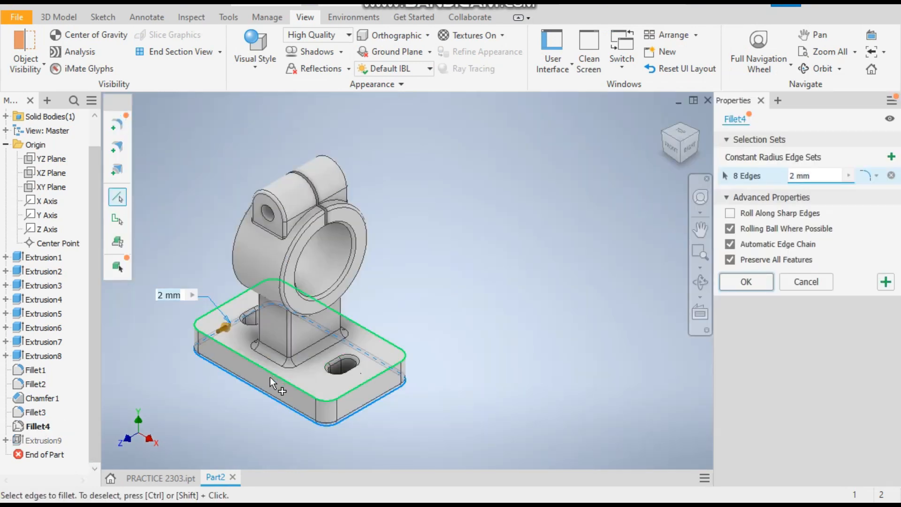
{"action": "left_click", "coordinate": [269, 376]}
{"action": "left_click", "coordinate": [746, 282]}
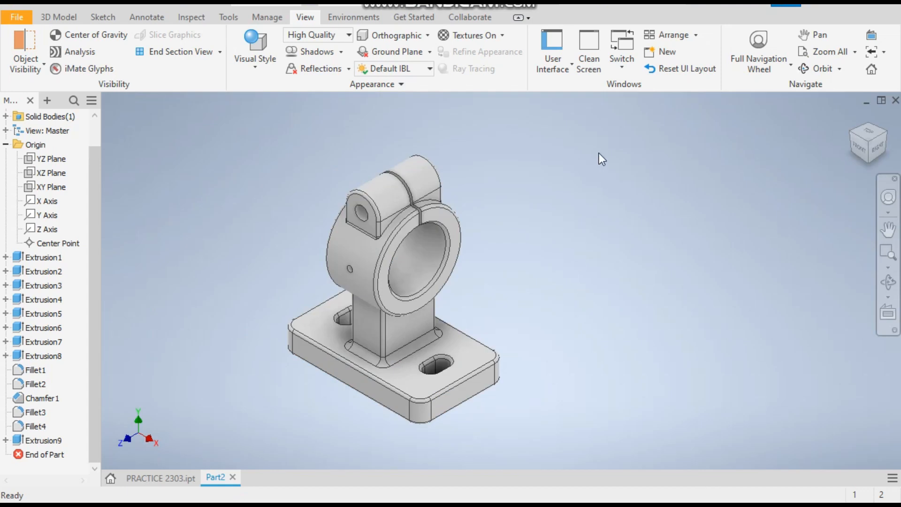
Select the whole part and apply the Yellow appearance.
{"action": "left_click_drag", "start_coordinate": [581, 118], "coordinate": [214, 451]}
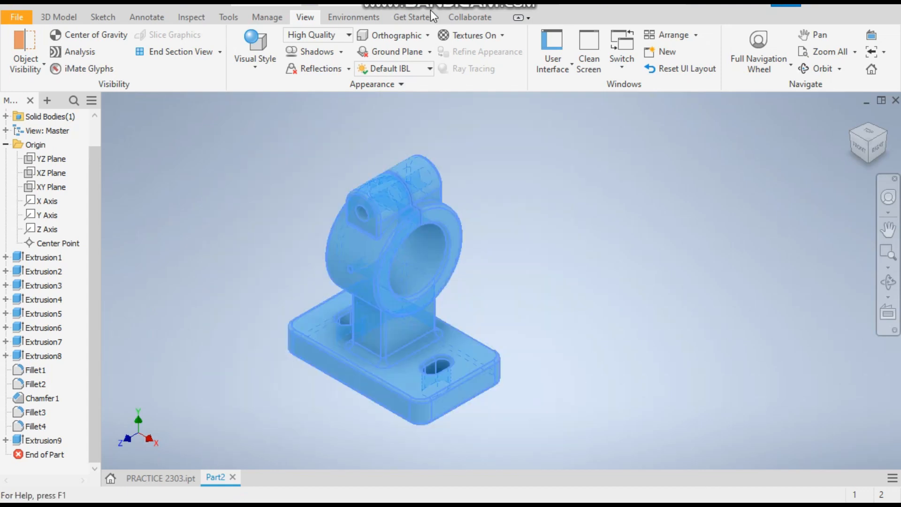
{"action": "left_click", "coordinate": [366, 9]}
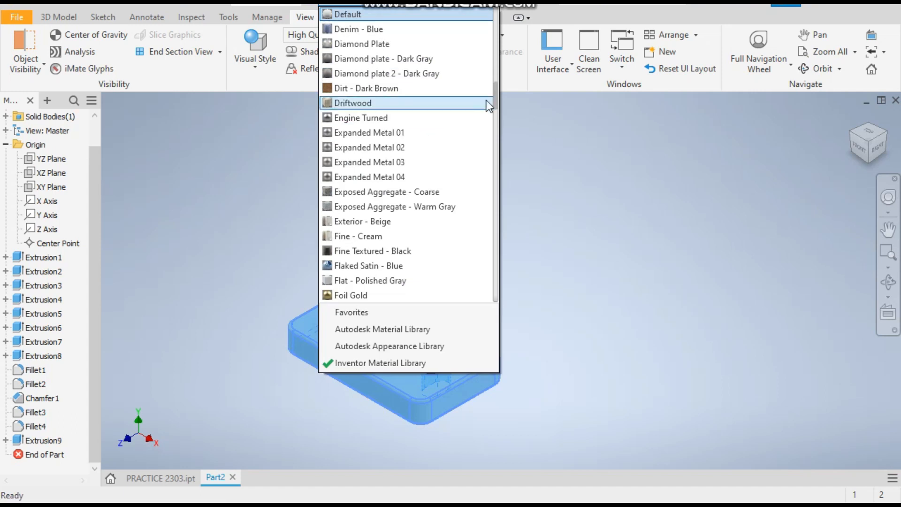
{"action": "left_click_drag", "start_coordinate": [494, 93], "coordinate": [497, 294]}
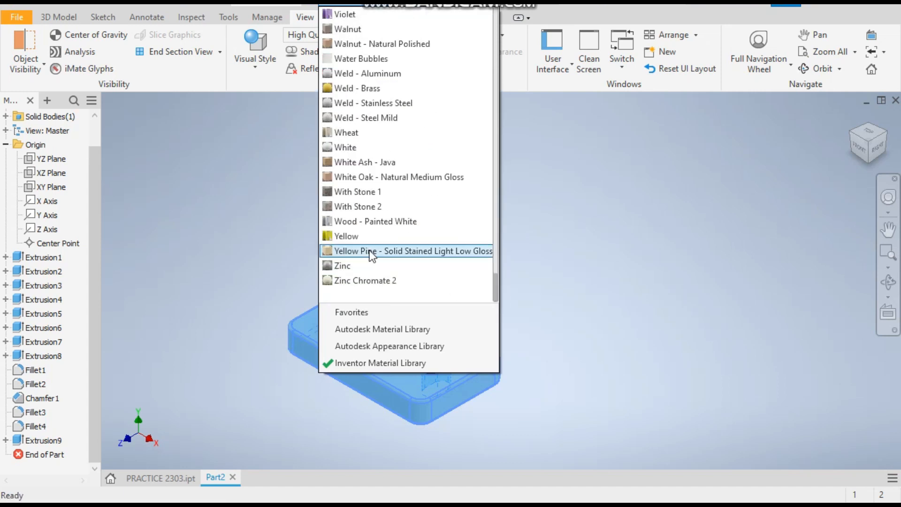
{"action": "left_click", "coordinate": [361, 237]}
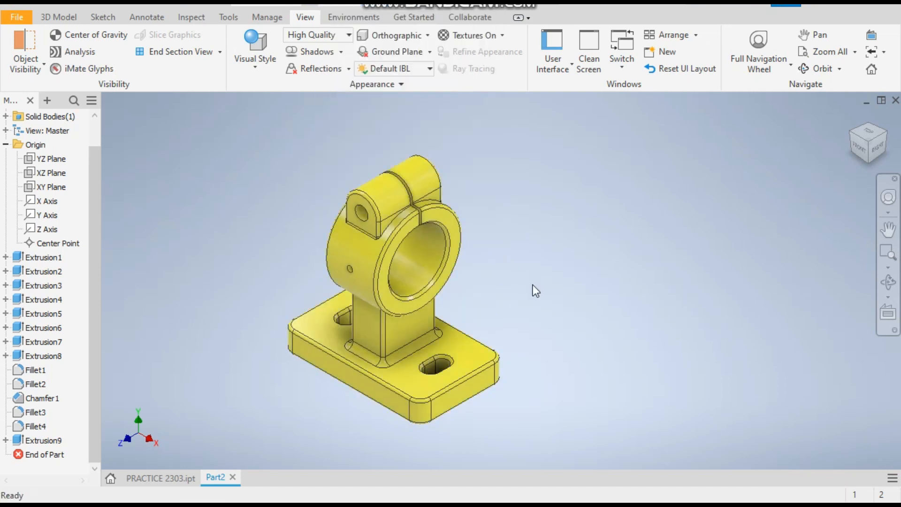